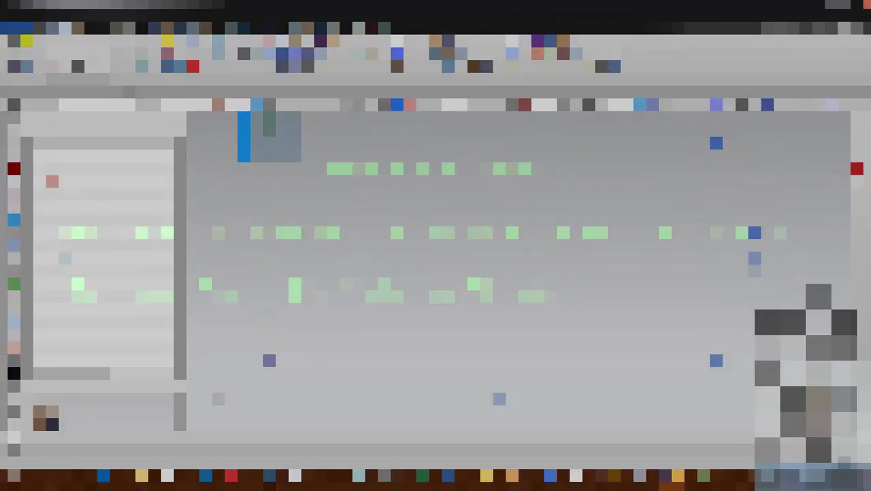
{"action": "left_click", "coordinate": [95, 73]}
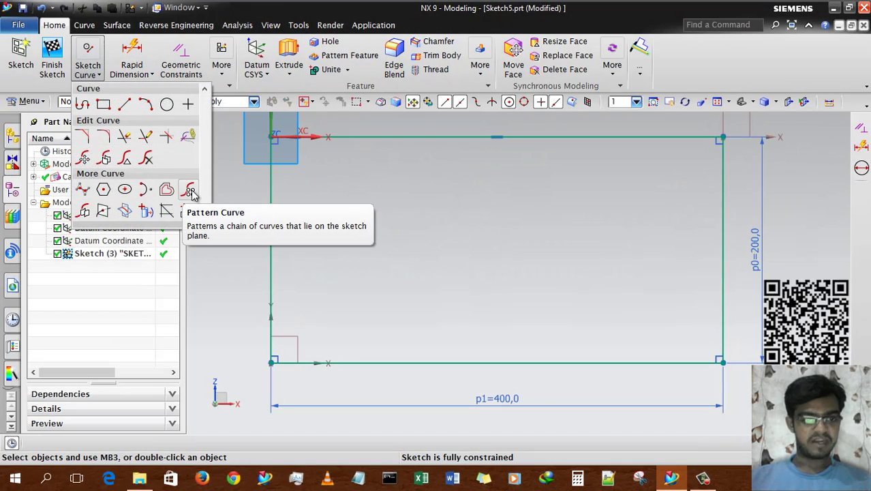
{"action": "left_click", "coordinate": [366, 183]}
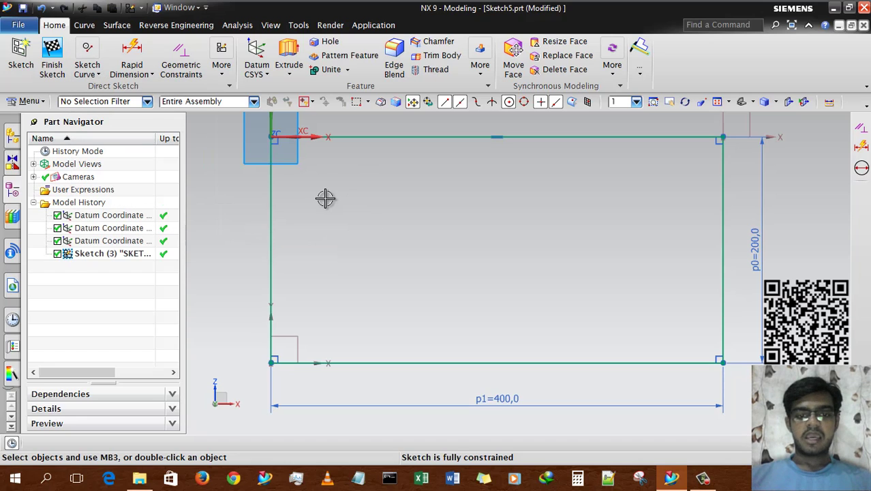
{"action": "scroll", "coordinate": [324, 316], "scroll_direction": "down", "scroll_amount": 1}
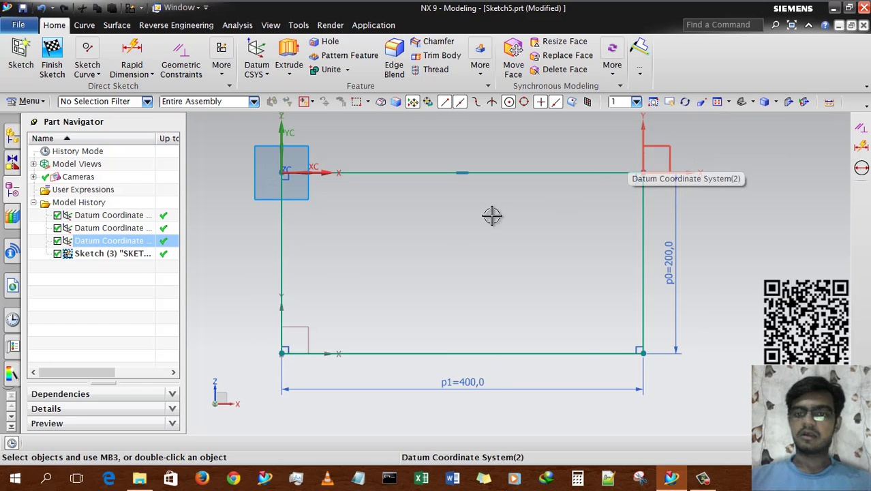
{"action": "left_click", "coordinate": [351, 223]}
Sketch a circle about 26 mm in diameter inside the rectangle, near its corner at the origin.
{"action": "left_click", "coordinate": [88, 71]}
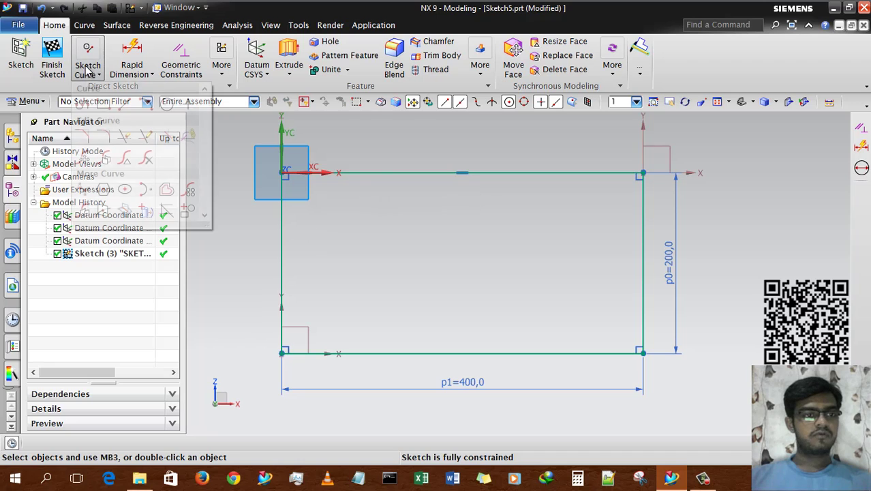
{"action": "left_click", "coordinate": [166, 105]}
{"action": "scroll", "coordinate": [311, 189], "scroll_direction": "up", "scroll_amount": 3}
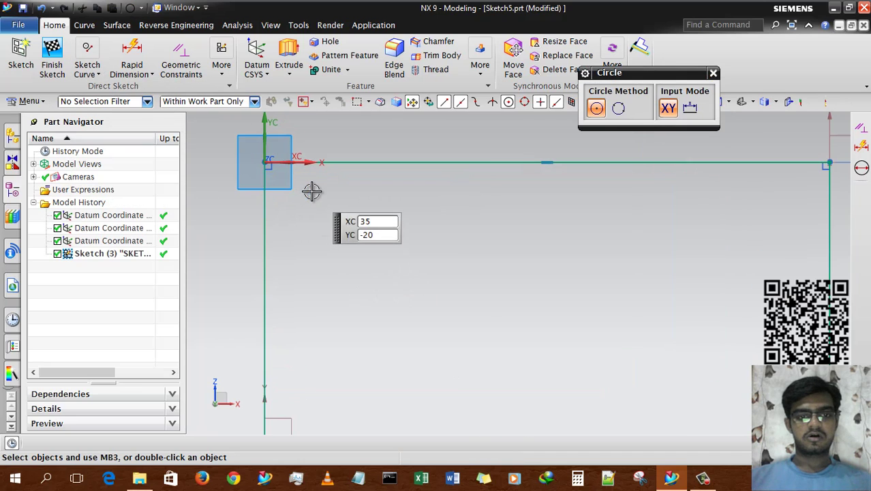
{"action": "left_click", "coordinate": [312, 203]}
{"action": "left_click", "coordinate": [325, 217]}
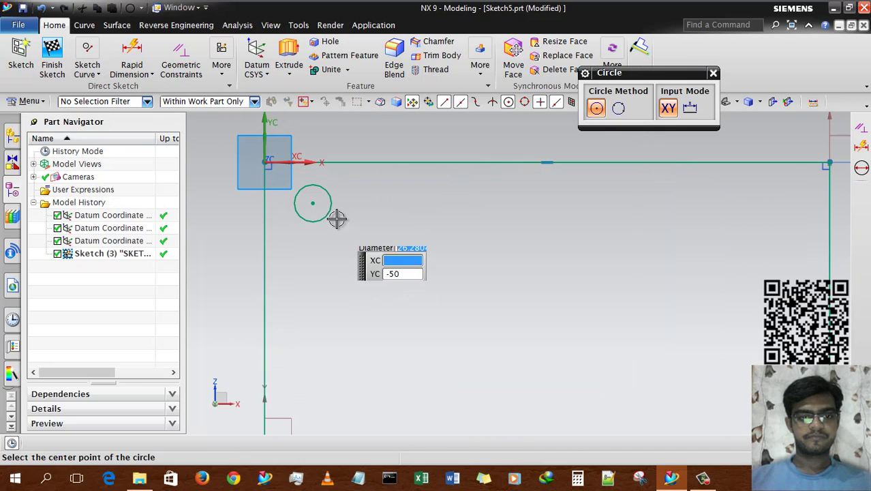
{"action": "key", "text": "Escape"}
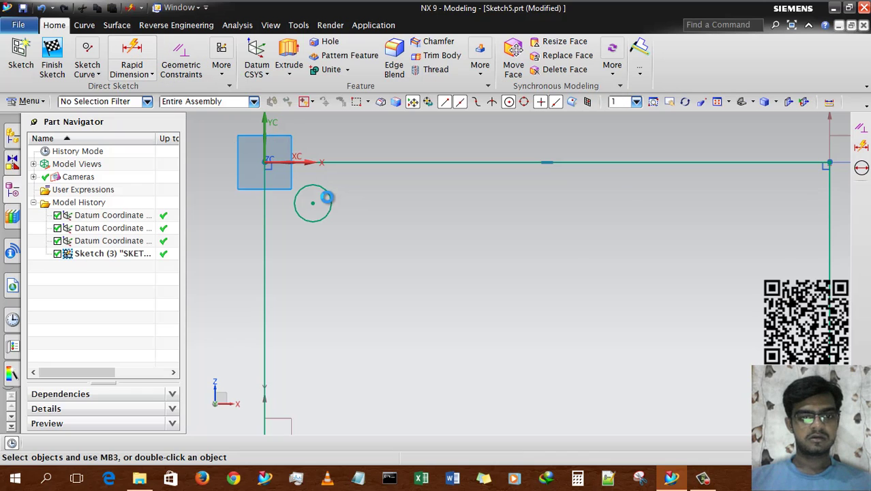
Dimension the distance from the circle's centre to its edge and set this radius to 10 mm.
{"action": "key", "text": "d"}
{"action": "left_click", "coordinate": [325, 196]}
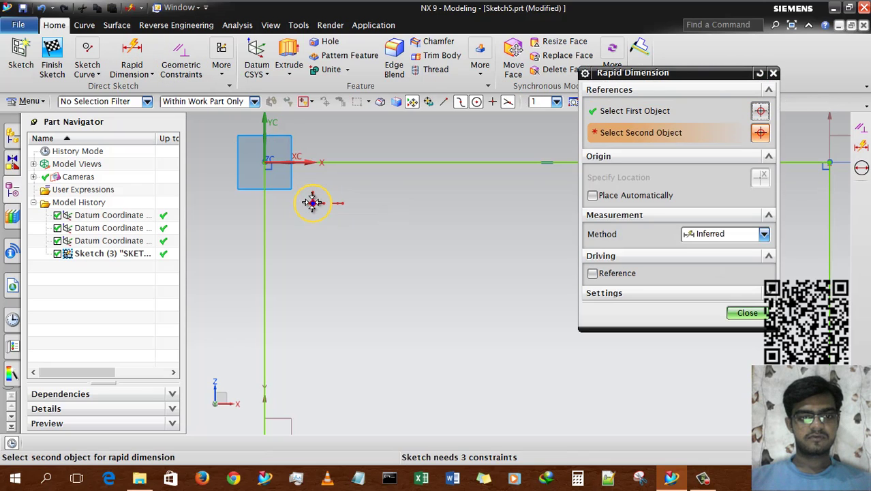
{"action": "middle_click", "coordinate": [363, 220]}
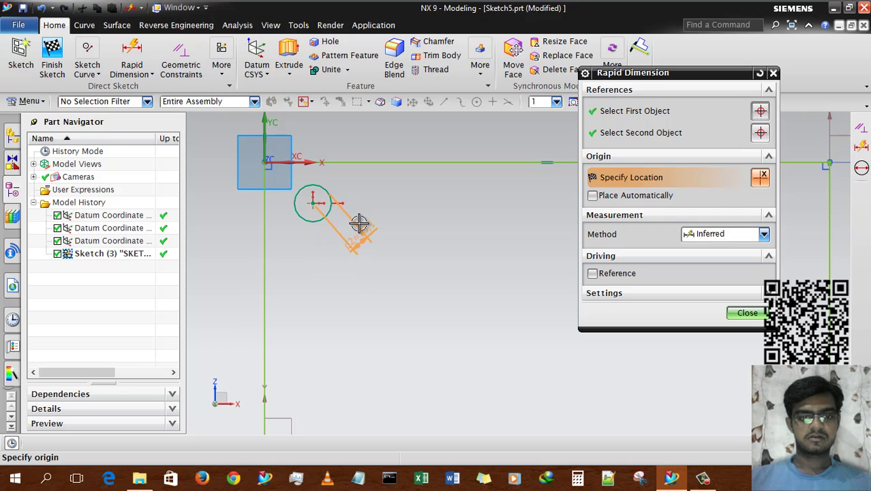
{"action": "left_click", "coordinate": [351, 236]}
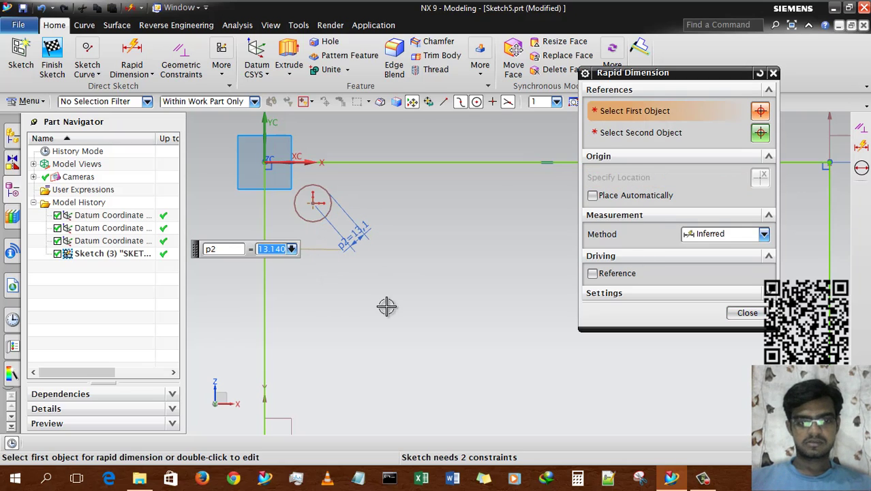
{"action": "type", "text": "10"}
{"action": "key", "text": "Return"}
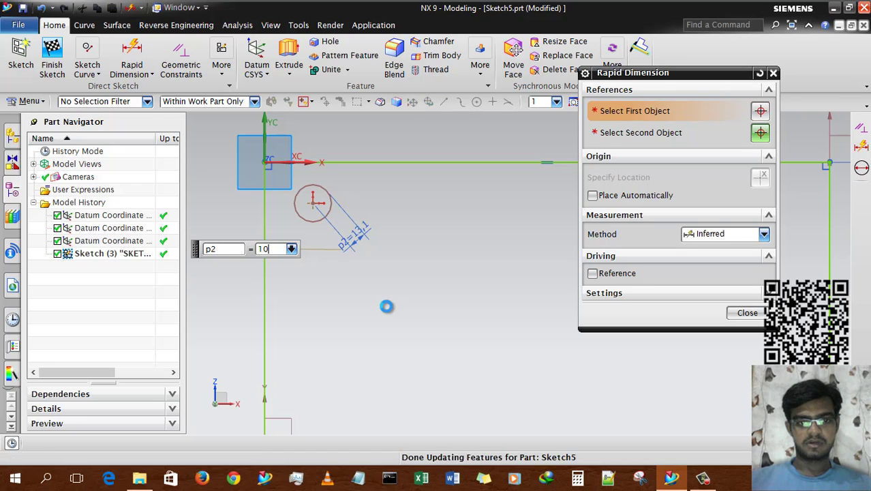
{"action": "left_click", "coordinate": [746, 313]}
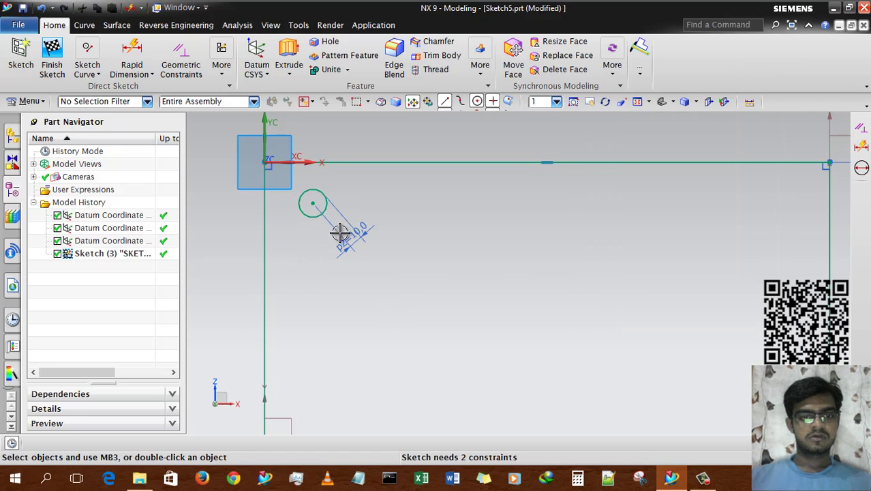
{"action": "left_click", "coordinate": [132, 50]}
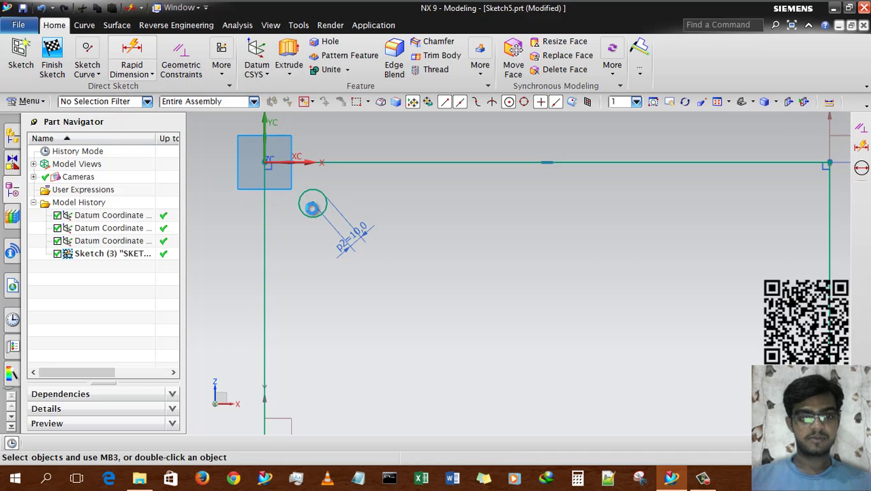
{"action": "left_click", "coordinate": [321, 194]}
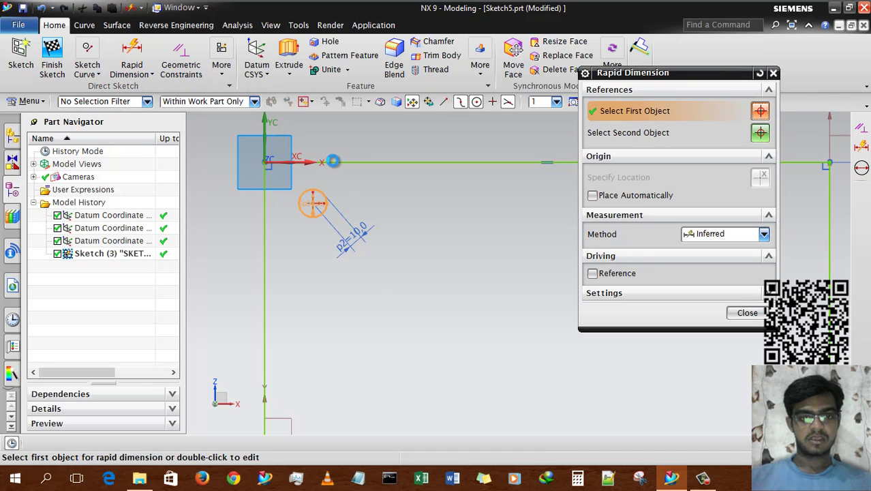
{"action": "left_click", "coordinate": [382, 187]}
{"action": "left_click", "coordinate": [439, 271]}
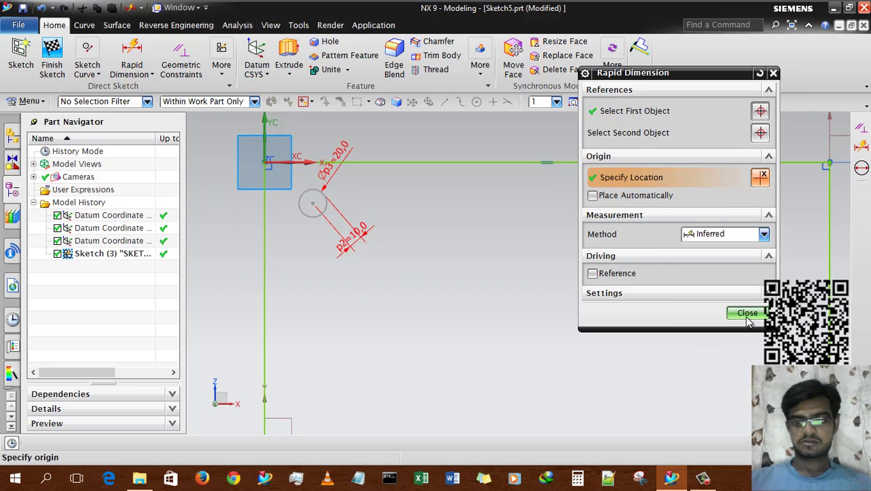
{"action": "left_click", "coordinate": [327, 175]}
{"action": "middle_click", "coordinate": [327, 175]}
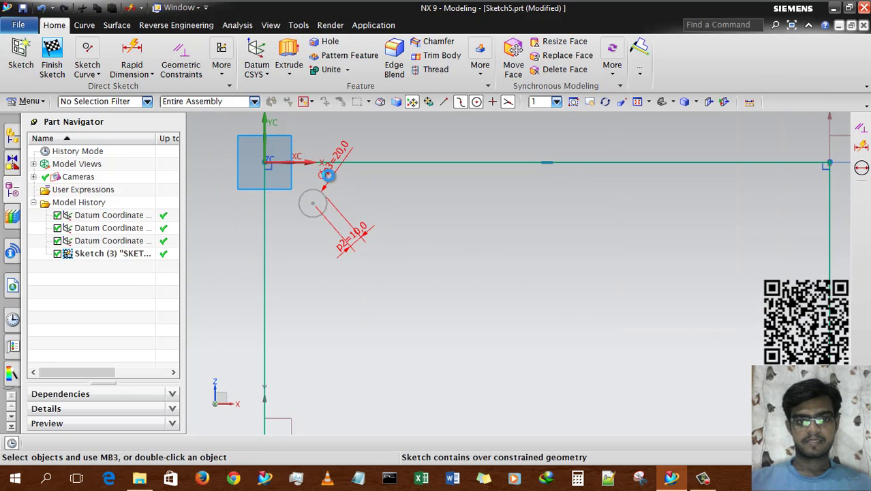
{"action": "left_click", "coordinate": [327, 175]}
{"action": "key", "text": "Delete"}
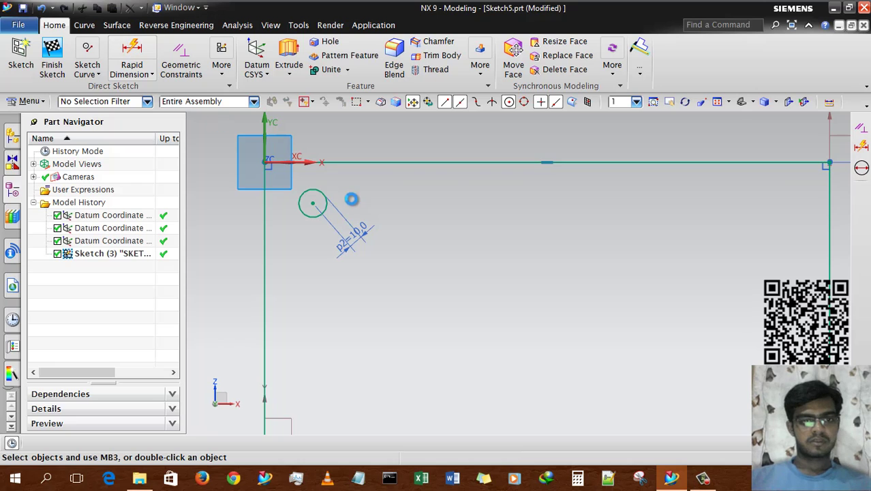
Dimension the circle's vertical distance from the rectangle's upper edge and set it to 30 mm.
{"action": "key", "text": "d"}
{"action": "left_click", "coordinate": [313, 201]}
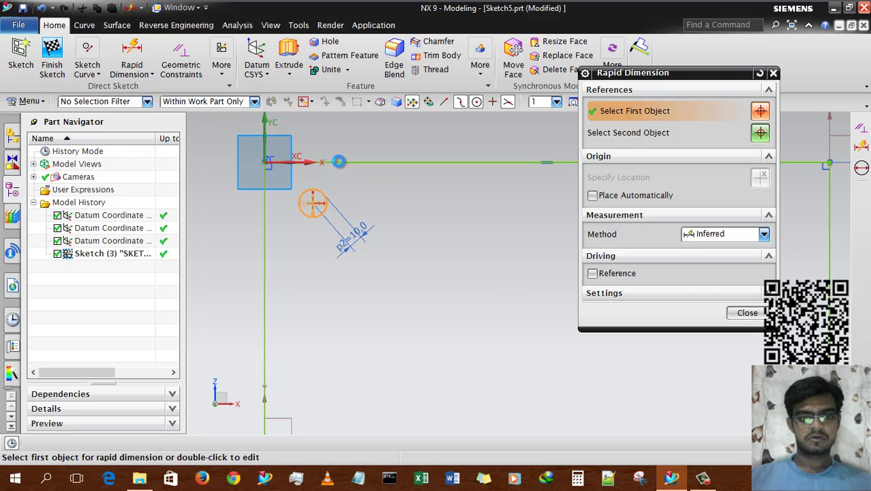
{"action": "left_click", "coordinate": [339, 161]}
{"action": "left_click", "coordinate": [353, 179]}
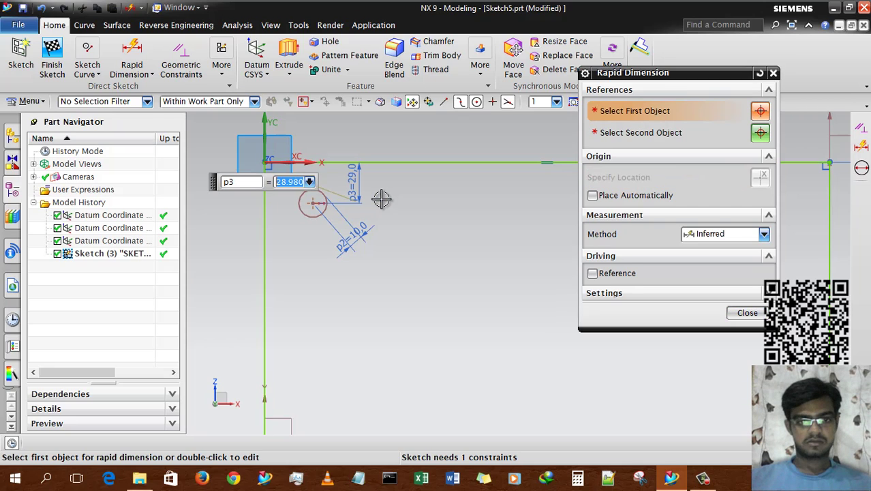
{"action": "type", "text": "30"}
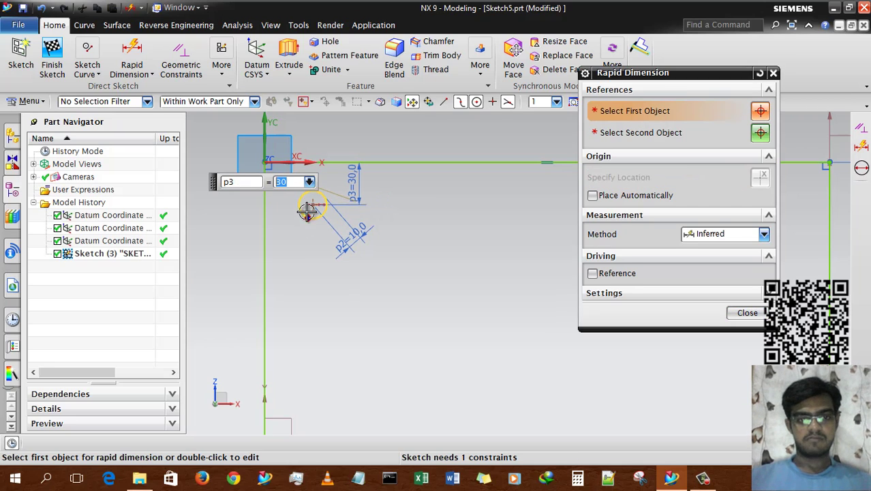
{"action": "key", "text": "Return"}
Dimension the circle centre's horizontal distance from the rectangle's left edge and set it to 20 mm.
{"action": "left_click", "coordinate": [267, 216]}
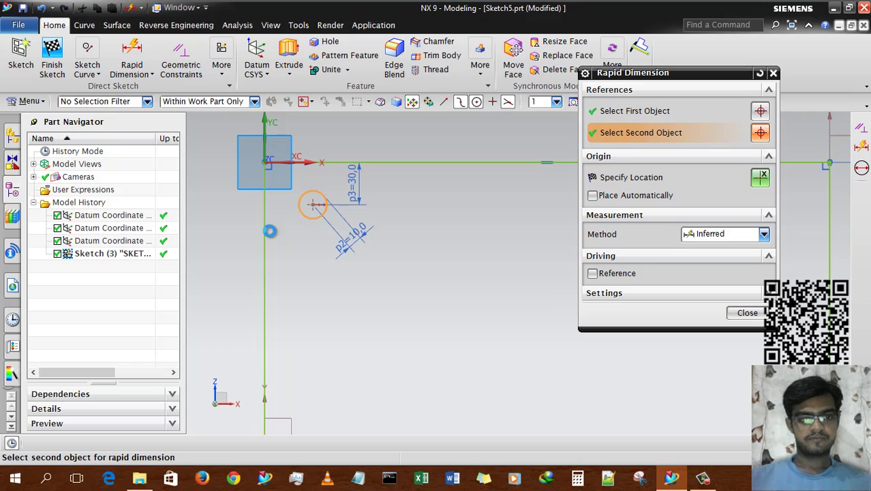
{"action": "left_click", "coordinate": [286, 234]}
{"action": "left_click", "coordinate": [287, 233]}
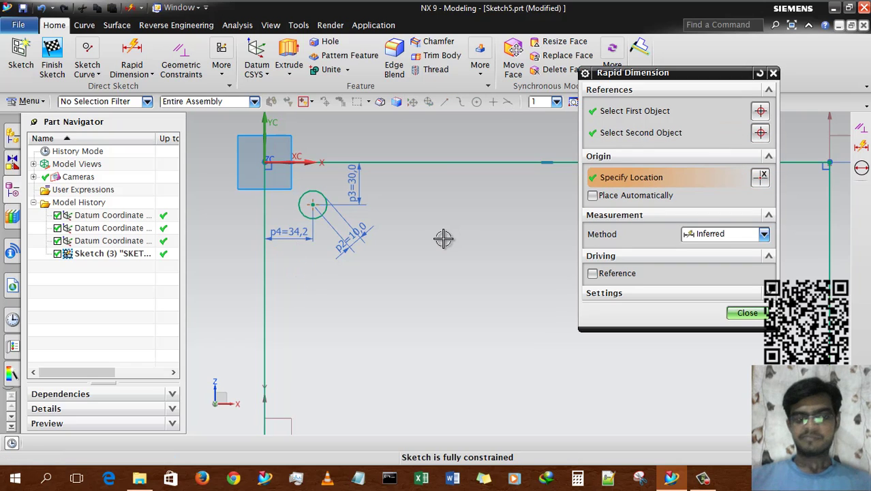
{"action": "type", "text": "20"}
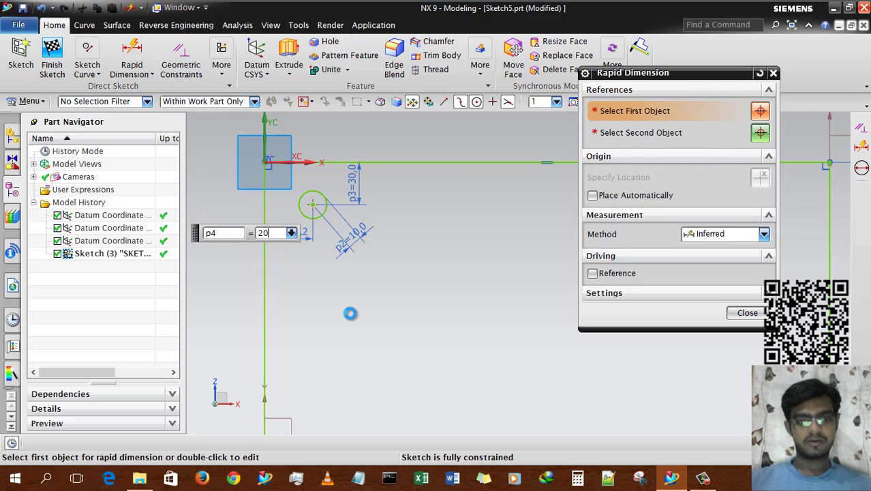
{"action": "key", "text": "Return"}
{"action": "left_click", "coordinate": [748, 314]}
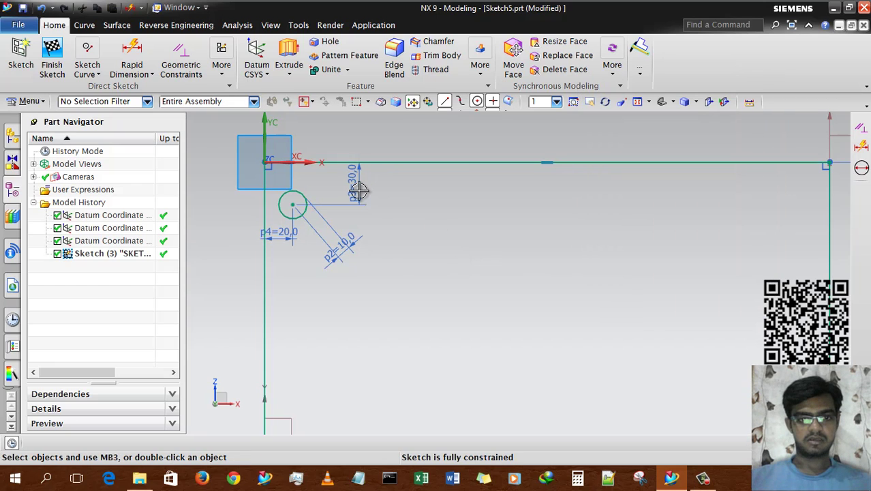
Set the circle's vertical distance from the rectangle's upper edge to 20 mm.
{"action": "double_click", "coordinate": [355, 186]}
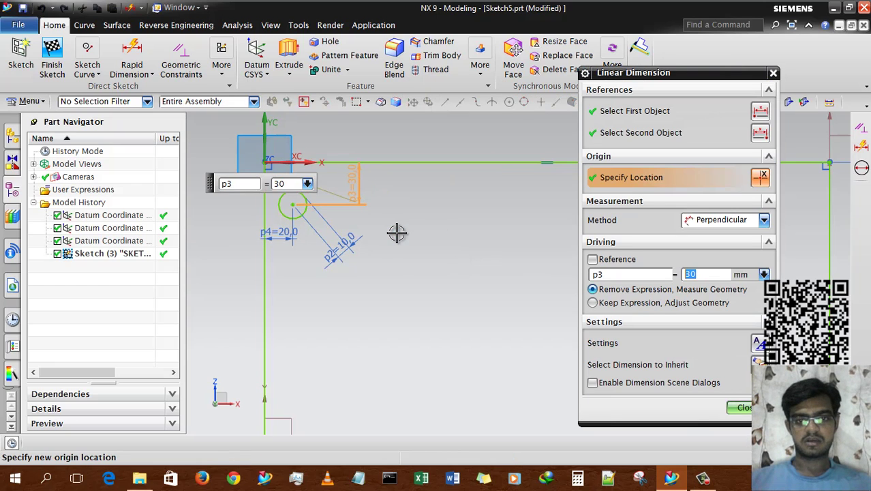
{"action": "type", "text": "20"}
{"action": "key", "text": "Return"}
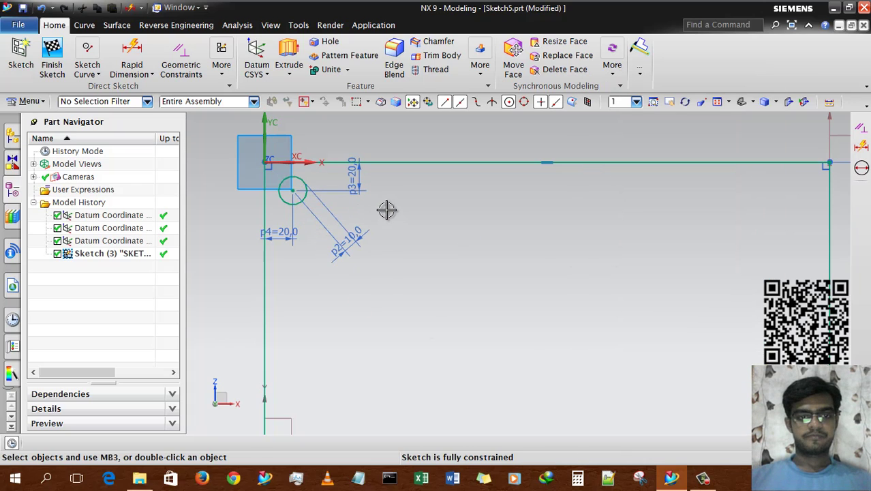
{"action": "scroll", "coordinate": [380, 195], "scroll_direction": "down", "scroll_amount": 1}
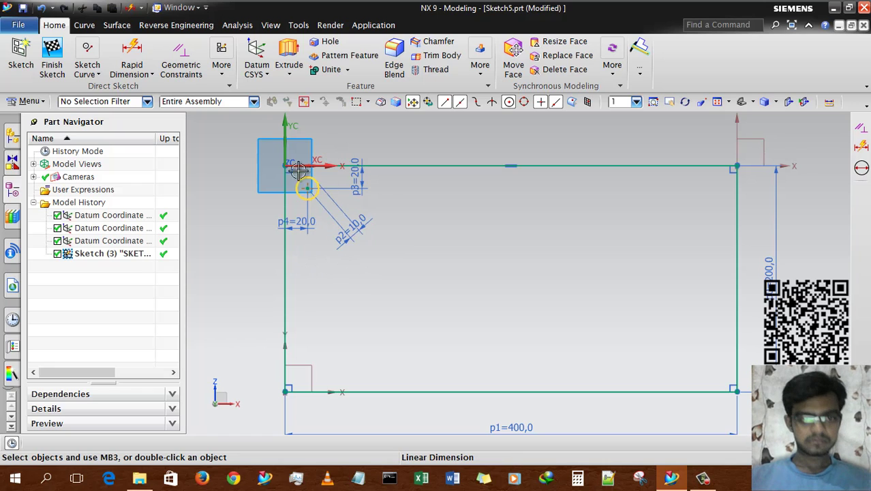
{"action": "left_click", "coordinate": [95, 74]}
{"action": "left_click", "coordinate": [431, 230]}
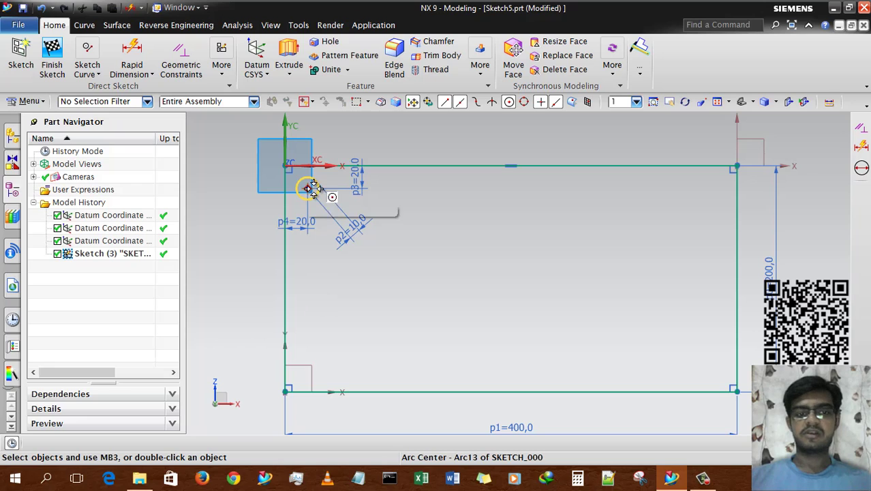
Start a Pattern Curve with the Linear layout and select the 10 mm radius circle as the curve to pattern.
{"action": "left_click", "coordinate": [99, 74]}
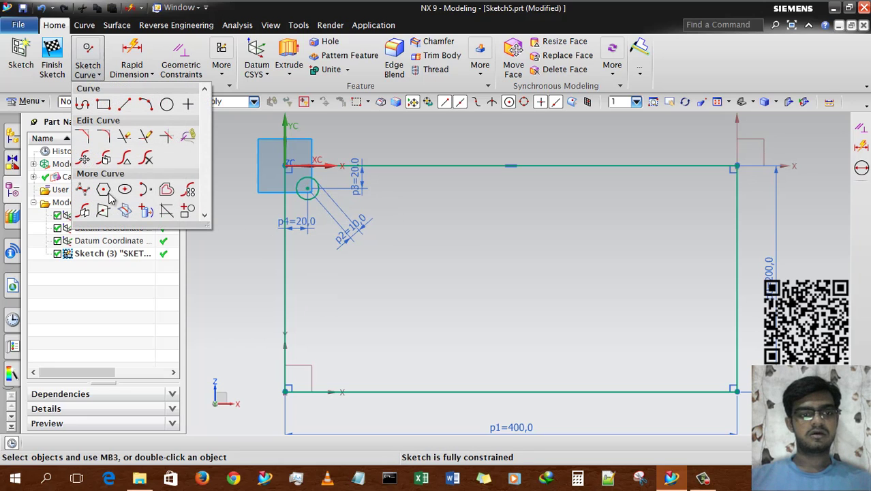
{"action": "left_click", "coordinate": [190, 192]}
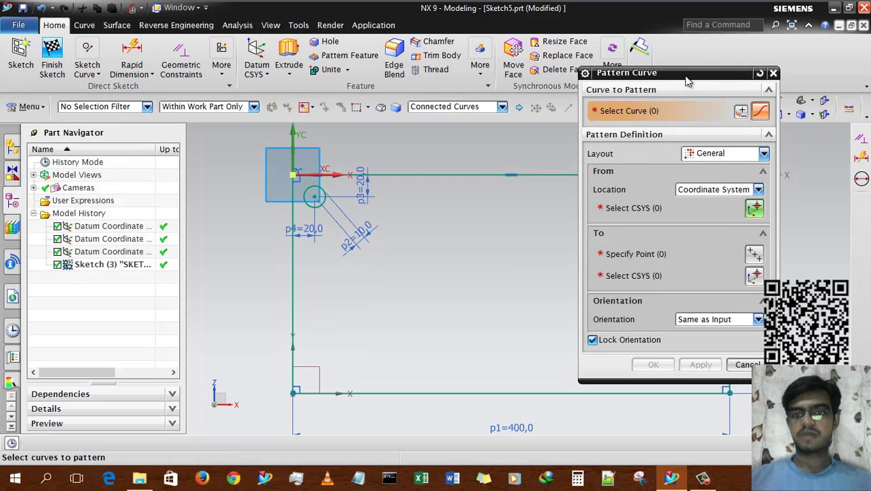
{"action": "left_click_drag", "start_coordinate": [683, 79], "coordinate": [132, 62]}
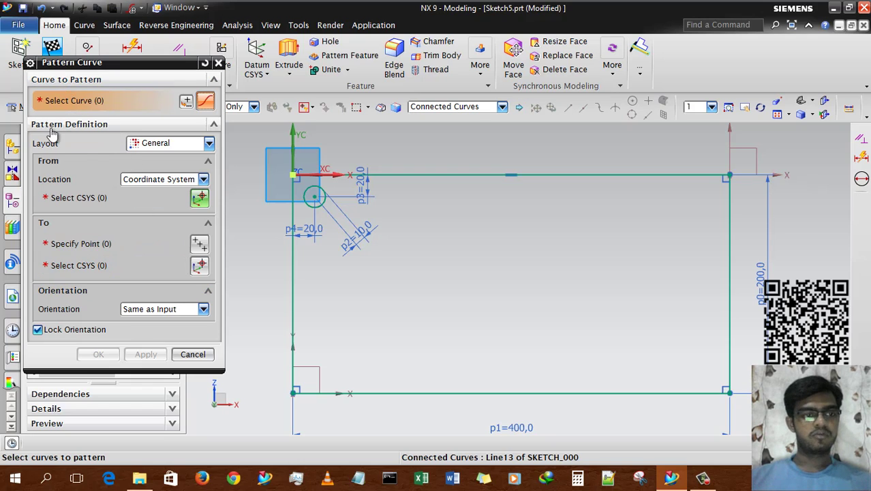
{"action": "left_click", "coordinate": [175, 144]}
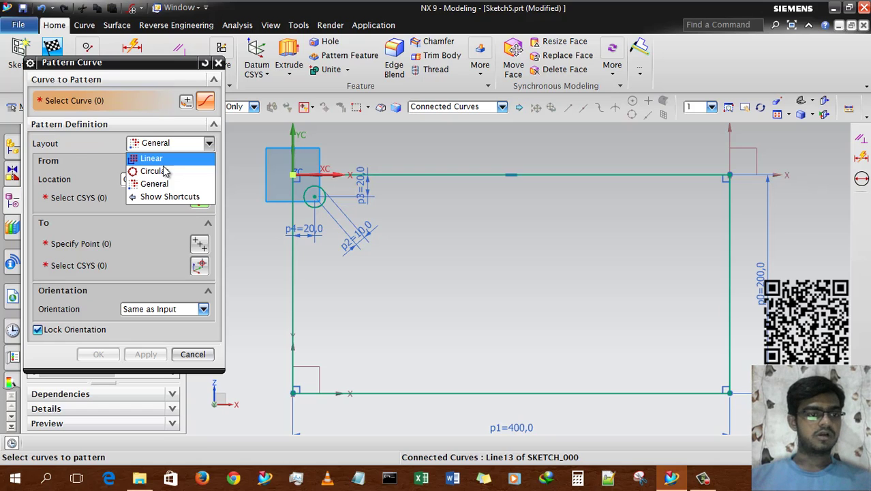
{"action": "left_click", "coordinate": [155, 158]}
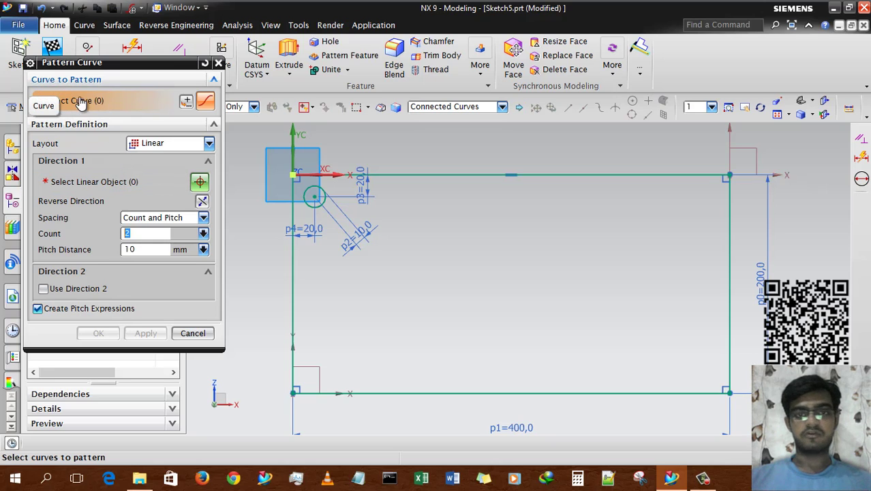
{"action": "scroll", "coordinate": [327, 199], "scroll_direction": "up", "scroll_amount": 5}
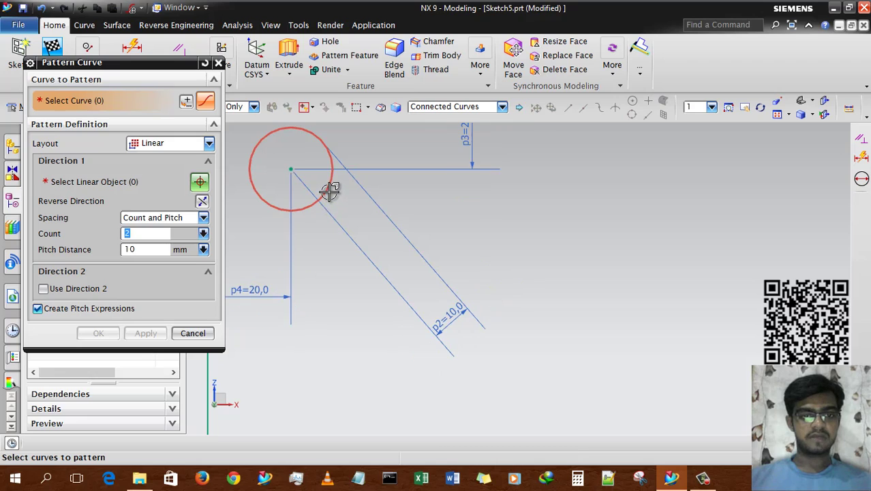
{"action": "left_click", "coordinate": [331, 190]}
{"action": "scroll", "coordinate": [356, 224], "scroll_direction": "down", "scroll_amount": 5}
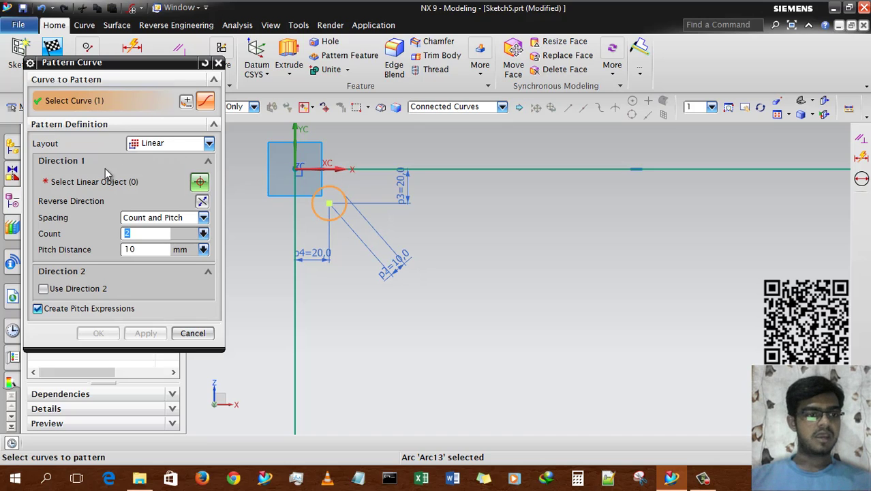
Select the rectangle's lower edge as the pattern's linear direction and reverse it so the copies run along +X.
{"action": "left_click", "coordinate": [83, 182]}
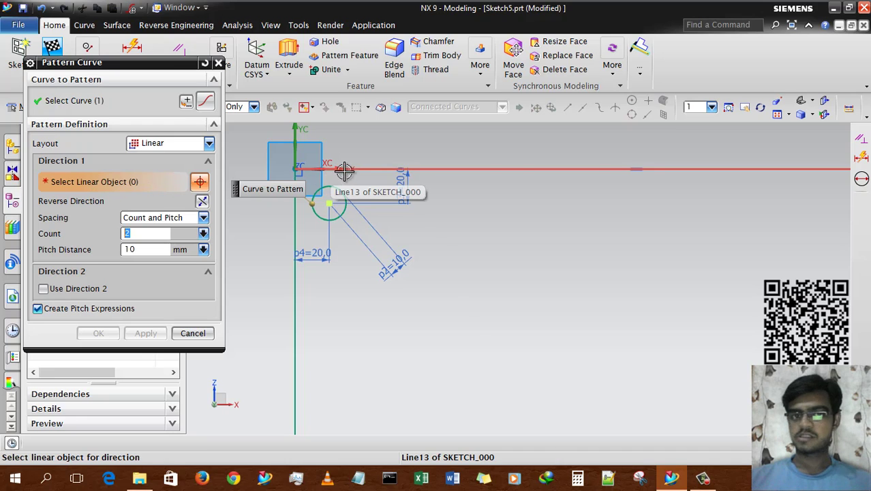
{"action": "scroll", "coordinate": [432, 186], "scroll_direction": "down", "scroll_amount": 2}
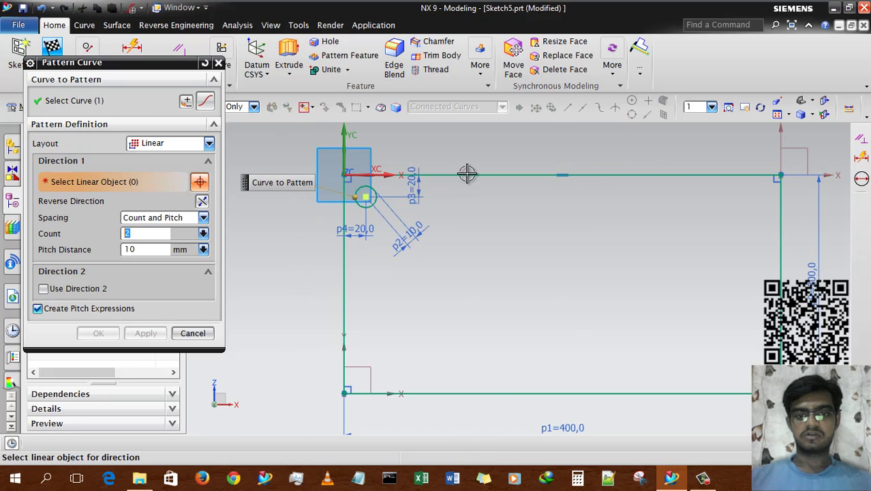
{"action": "left_click", "coordinate": [467, 393]}
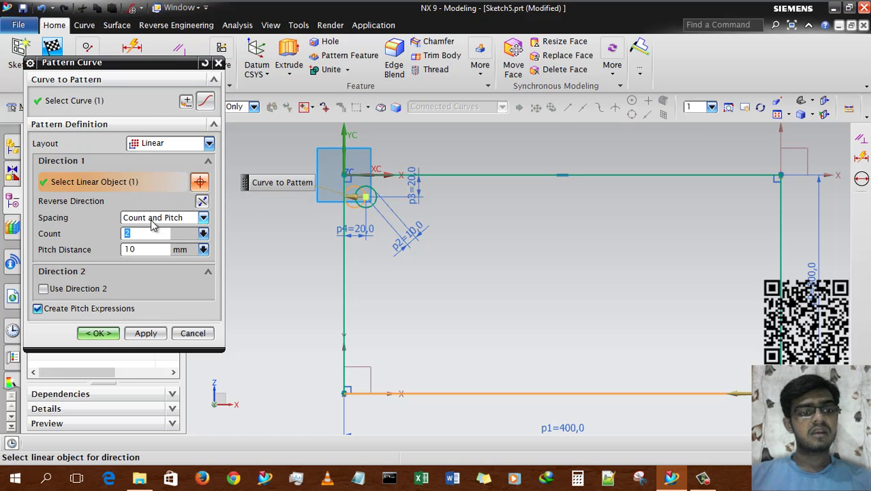
{"action": "scroll", "coordinate": [383, 214], "scroll_direction": "up", "scroll_amount": 3}
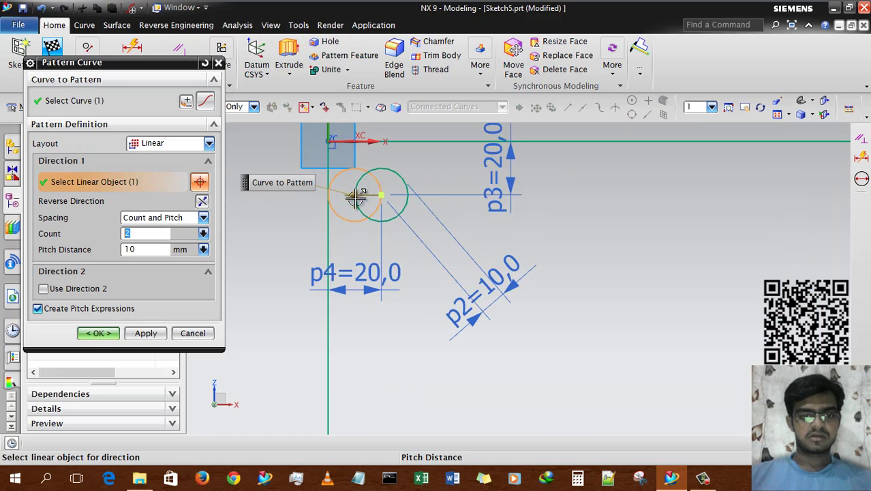
{"action": "scroll", "coordinate": [356, 195], "scroll_direction": "down", "scroll_amount": 1}
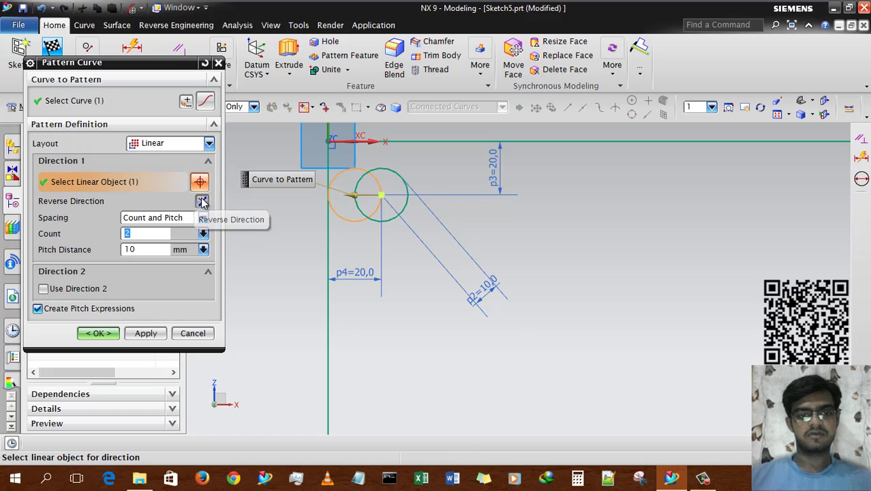
{"action": "left_click", "coordinate": [202, 200]}
{"action": "left_click", "coordinate": [202, 201]}
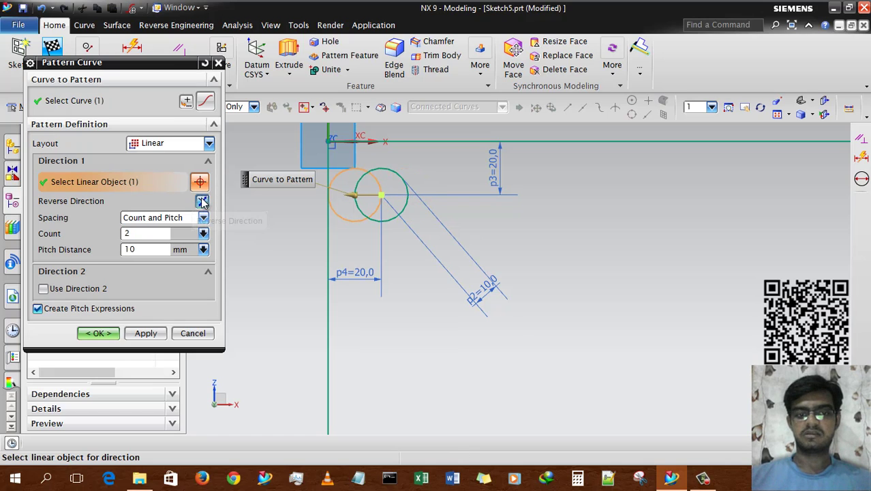
{"action": "left_click", "coordinate": [202, 201]}
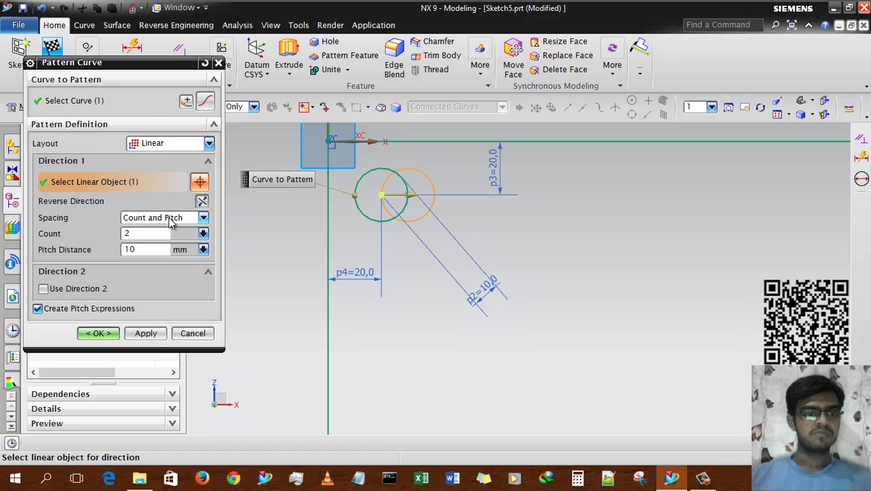
Set the pattern spacing to Count and Pitch with a count of 10 and a pitch distance of 30 mm.
{"action": "left_click", "coordinate": [170, 219]}
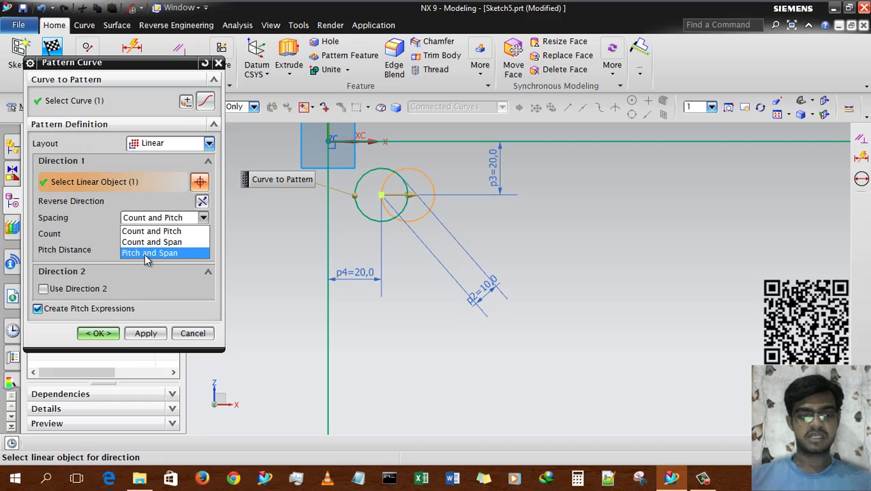
{"action": "left_click", "coordinate": [147, 233]}
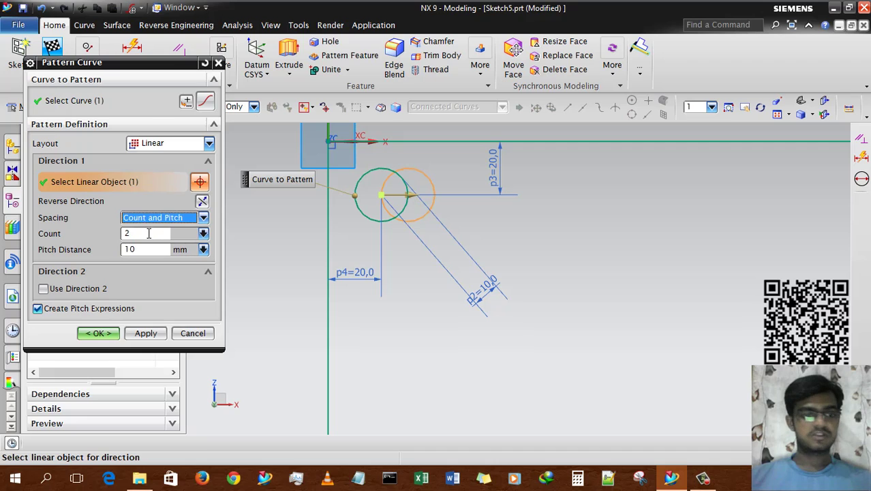
{"action": "double_click", "coordinate": [144, 233]}
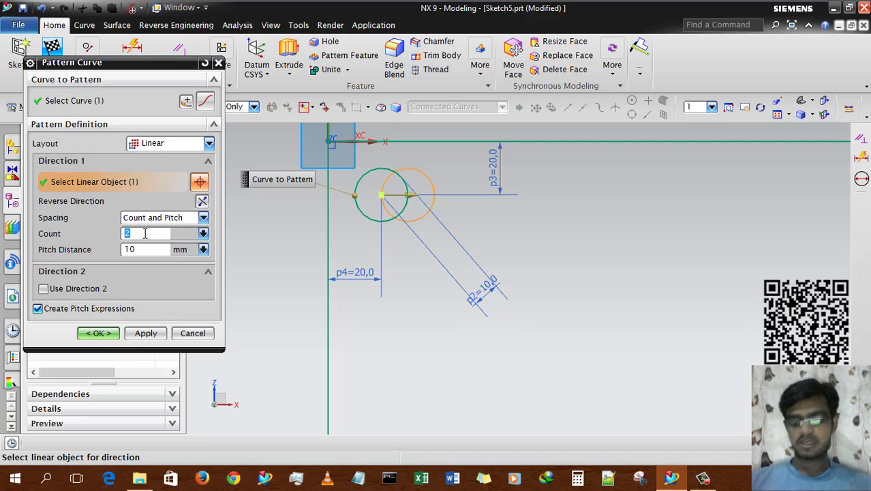
{"action": "key", "text": "Return"}
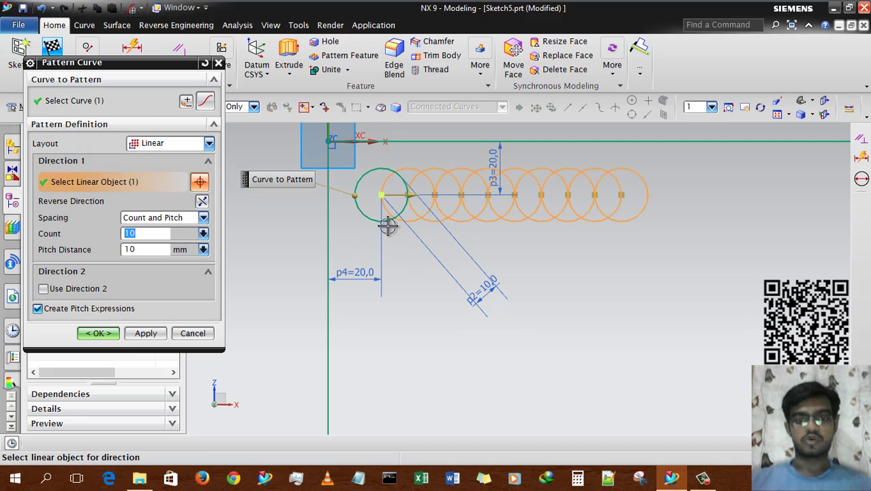
{"action": "double_click", "coordinate": [140, 250]}
{"action": "type", "text": "30"}
{"action": "key", "text": "Return"}
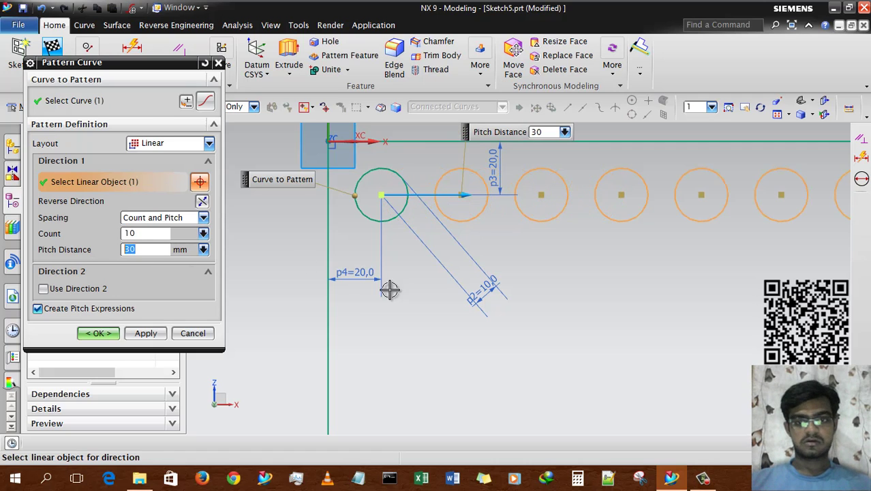
{"action": "scroll", "coordinate": [409, 287], "scroll_direction": "down", "scroll_amount": 3}
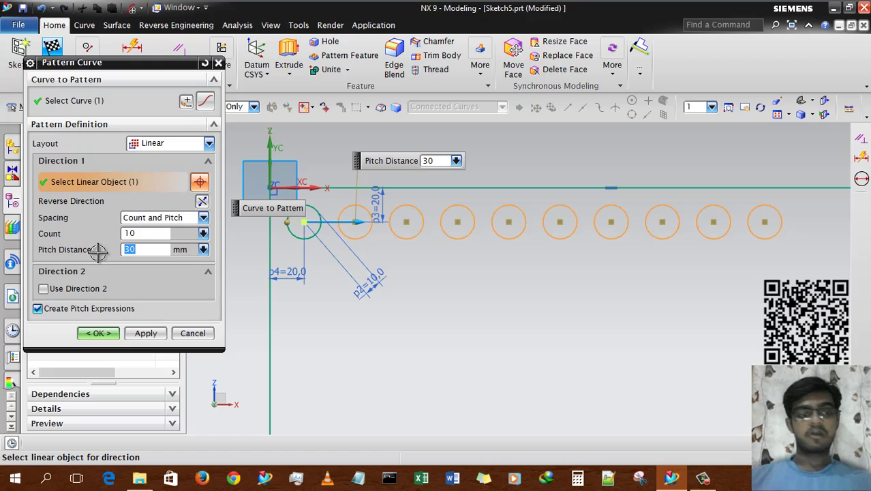
Try a pattern count of 11 in the first direction and return it to 10.
{"action": "left_click", "coordinate": [142, 233]}
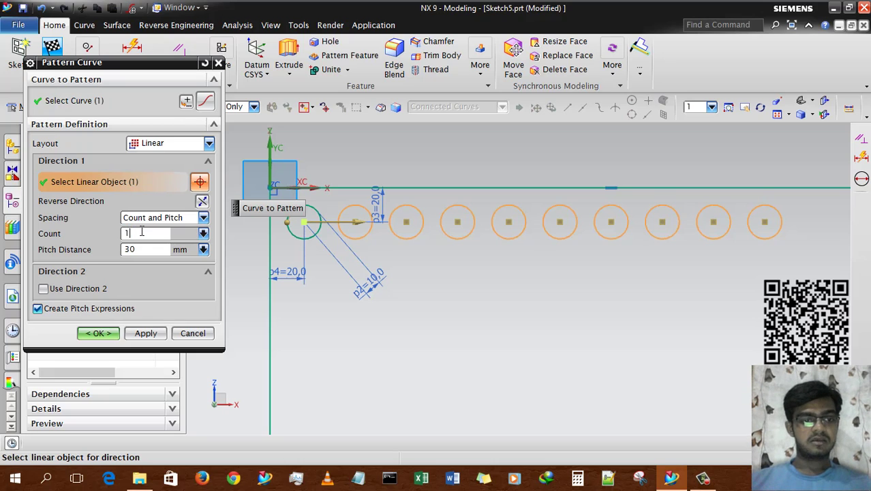
{"action": "key", "text": "Return"}
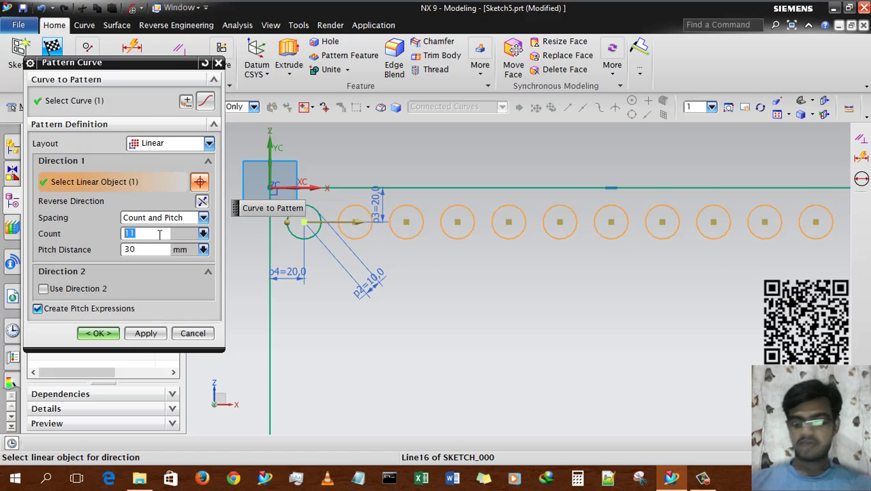
{"action": "type", "text": "10"}
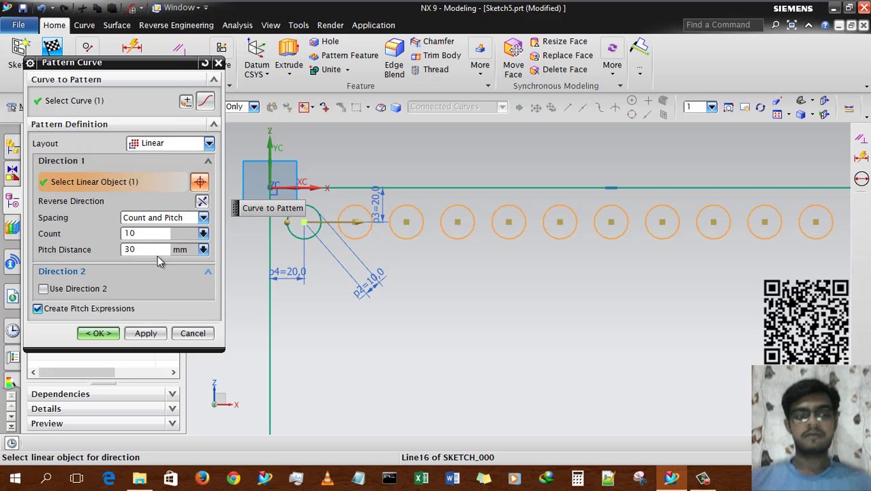
{"action": "key", "text": "Tab"}
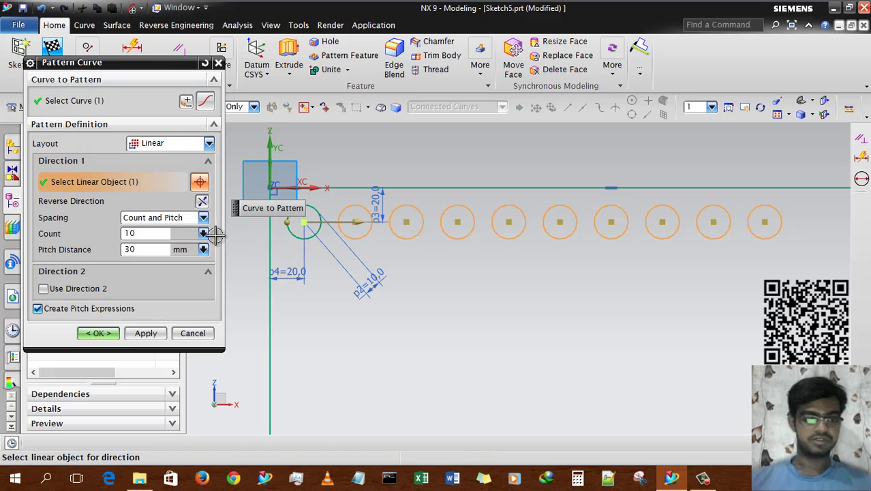
Create the linear pattern of the circle with a count of 10 and 30 mm pitch.
{"action": "left_click", "coordinate": [140, 231]}
{"action": "double_click", "coordinate": [142, 250]}
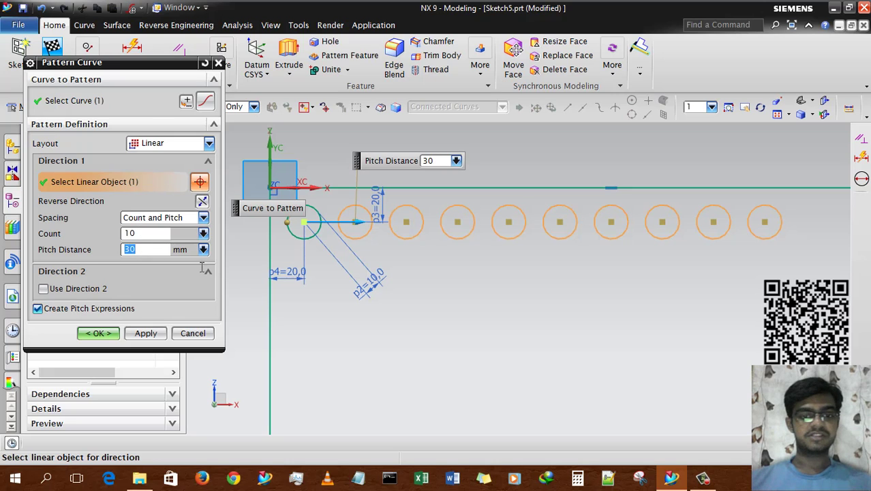
{"action": "scroll", "coordinate": [303, 228], "scroll_direction": "up", "scroll_amount": 3}
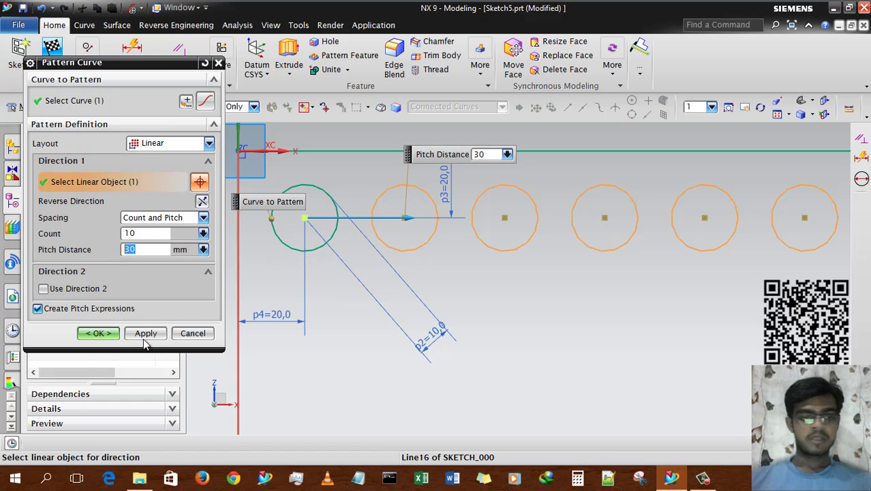
{"action": "left_click", "coordinate": [98, 335]}
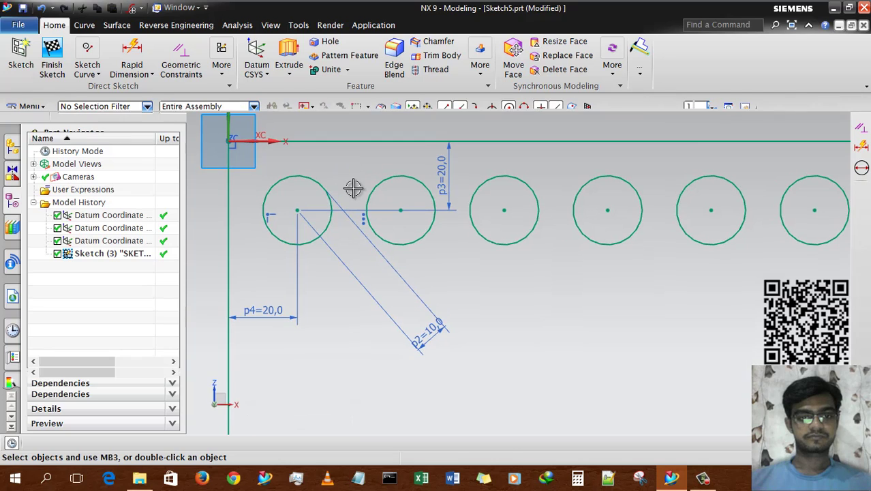
Dimension the horizontal distance between the centres of the first two patterned circles.
{"action": "left_click", "coordinate": [132, 53]}
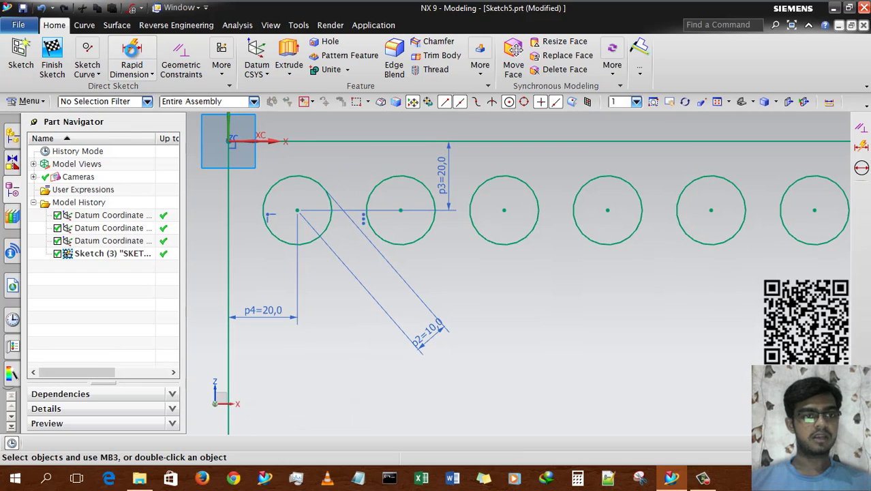
{"action": "left_click", "coordinate": [298, 208]}
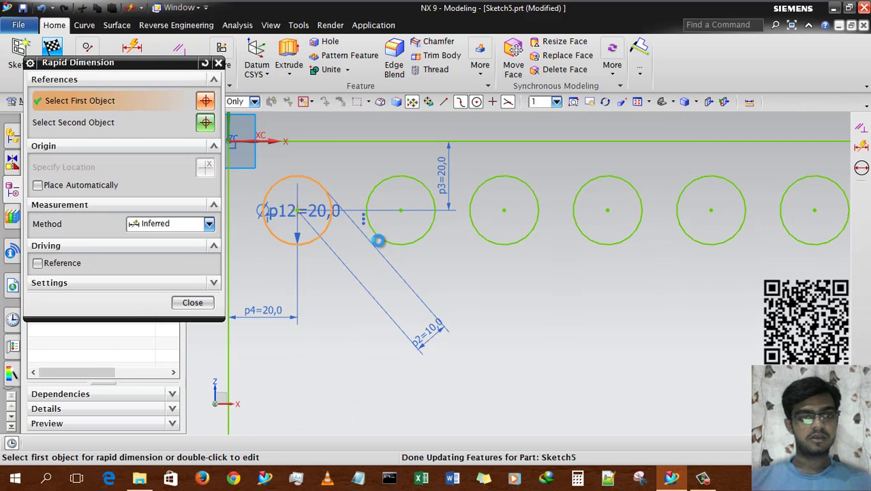
{"action": "left_click", "coordinate": [400, 211]}
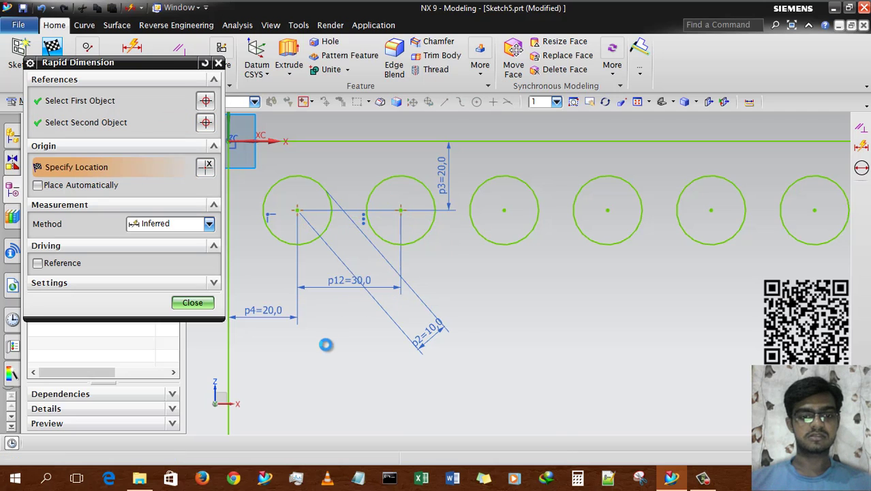
{"action": "left_click", "coordinate": [346, 300]}
{"action": "left_click", "coordinate": [436, 270]}
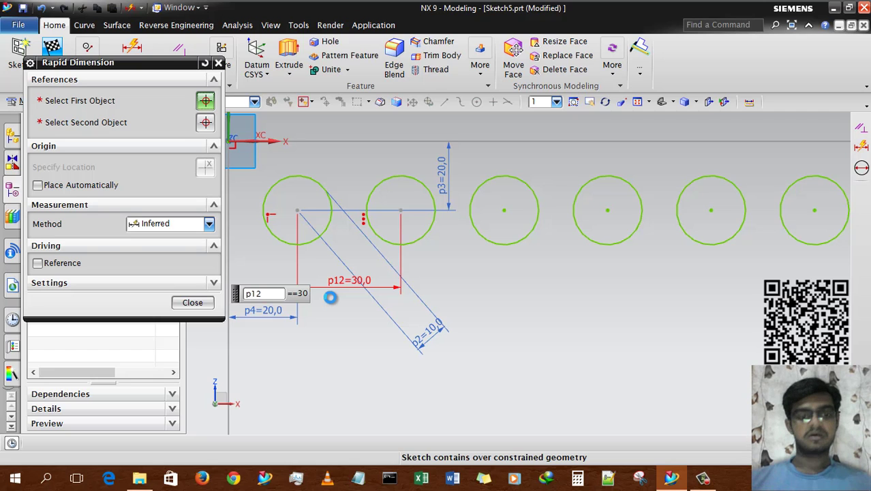
{"action": "key", "text": "Escape"}
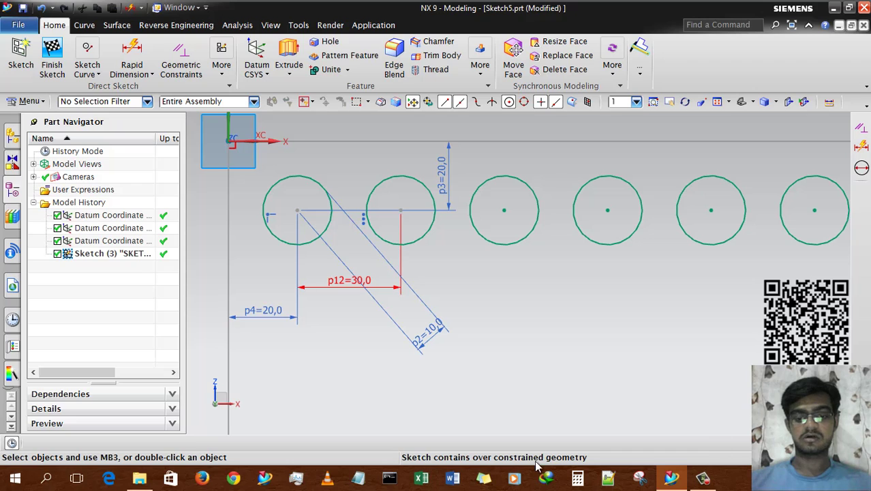
Delete the distance dimension between the first two circles and undo the linear pattern.
{"action": "left_click", "coordinate": [346, 285]}
{"action": "key", "text": "Delete"}
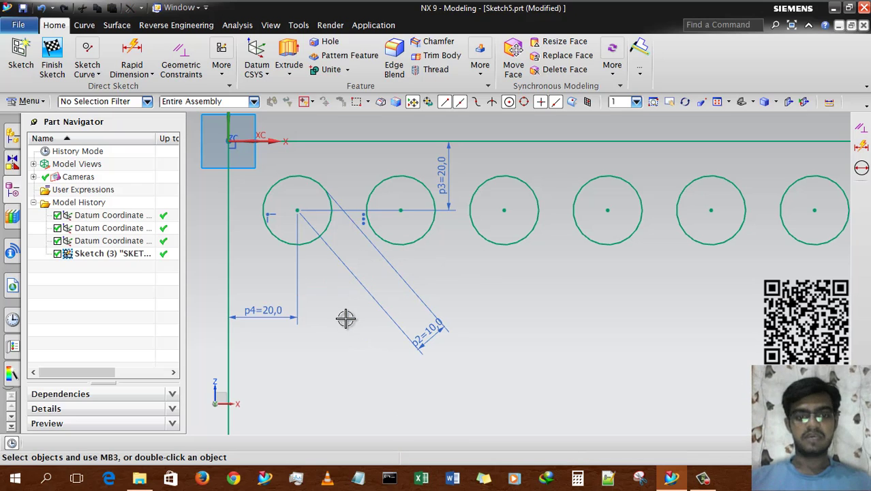
{"action": "scroll", "coordinate": [455, 259], "scroll_direction": "down", "scroll_amount": 3}
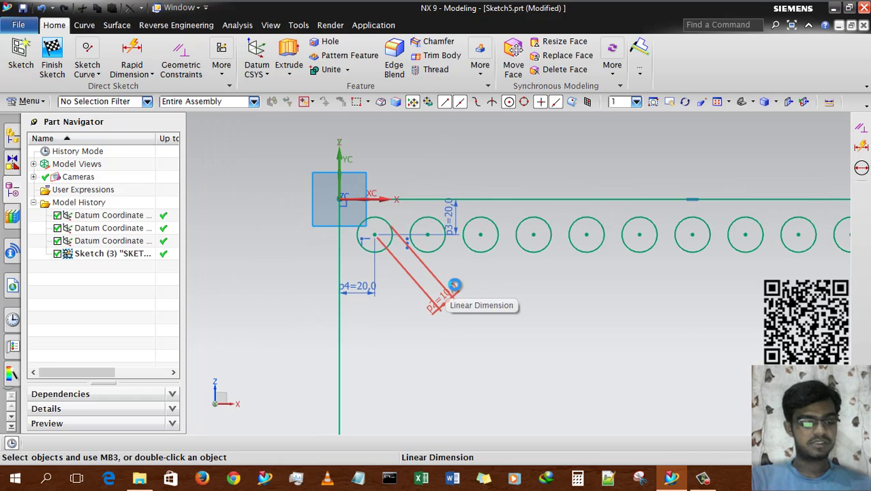
{"action": "key", "text": "ctrl+z"}
{"action": "key", "text": "ctrl+z"}
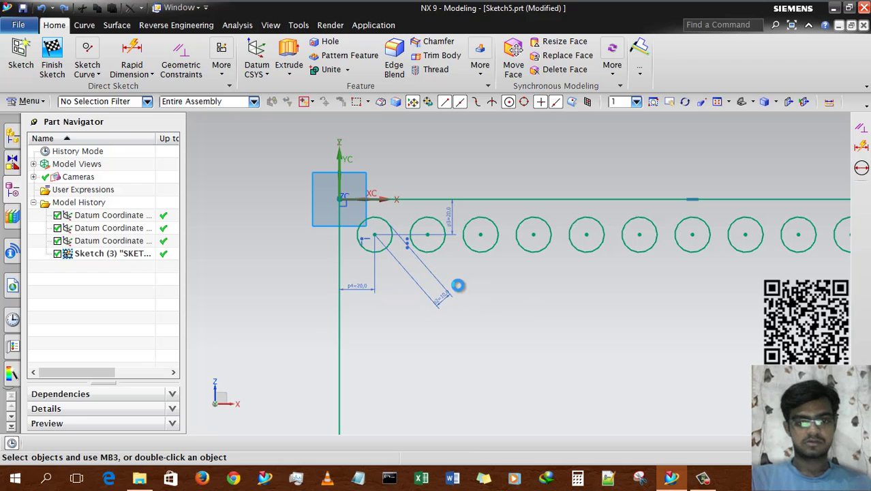
{"action": "key", "text": "ctrl+z"}
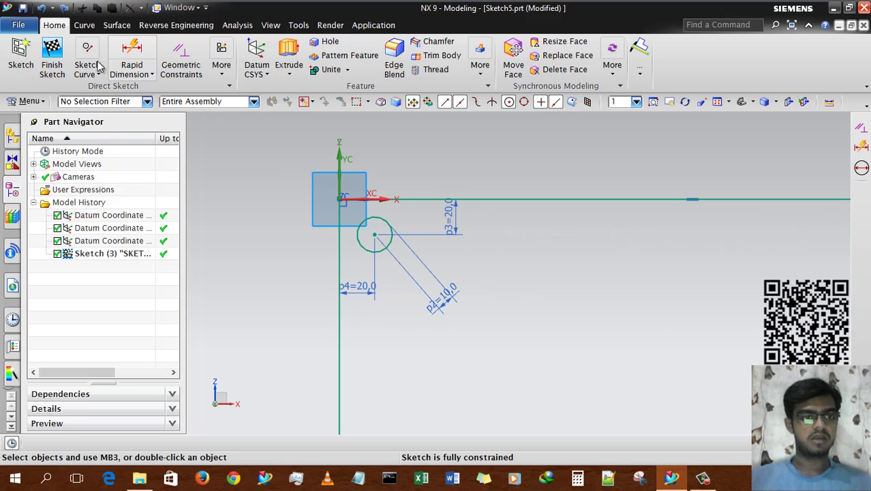
Restart Pattern Curve with the Linear layout, selecting the circle as the curve and the rectangle's upper edge as the direction.
{"action": "left_click", "coordinate": [96, 74]}
{"action": "key", "text": "Escape"}
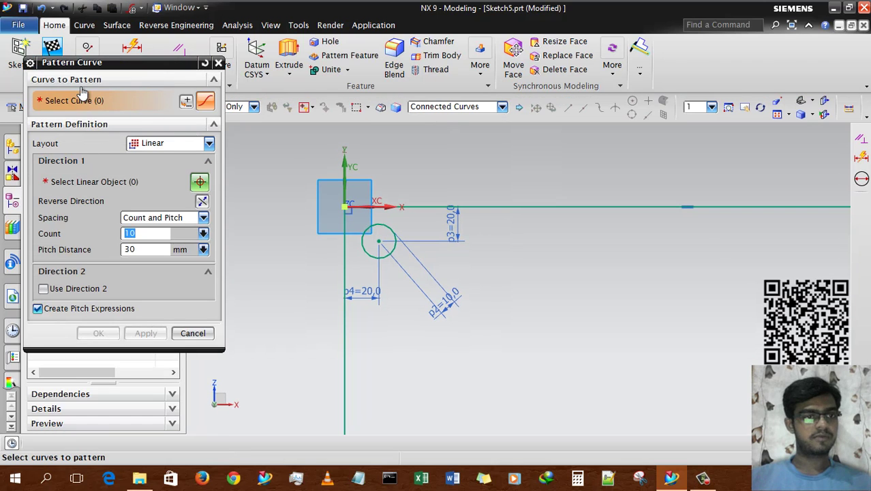
{"action": "left_click", "coordinate": [394, 247]}
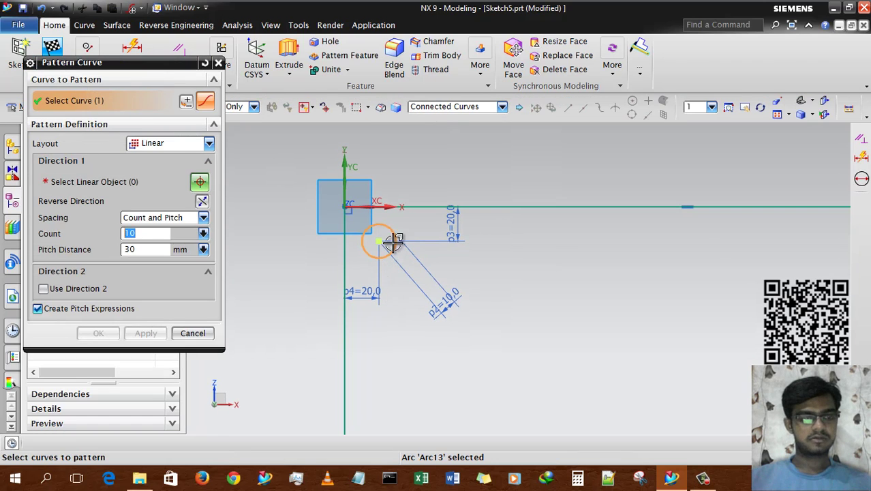
{"action": "left_click", "coordinate": [113, 183]}
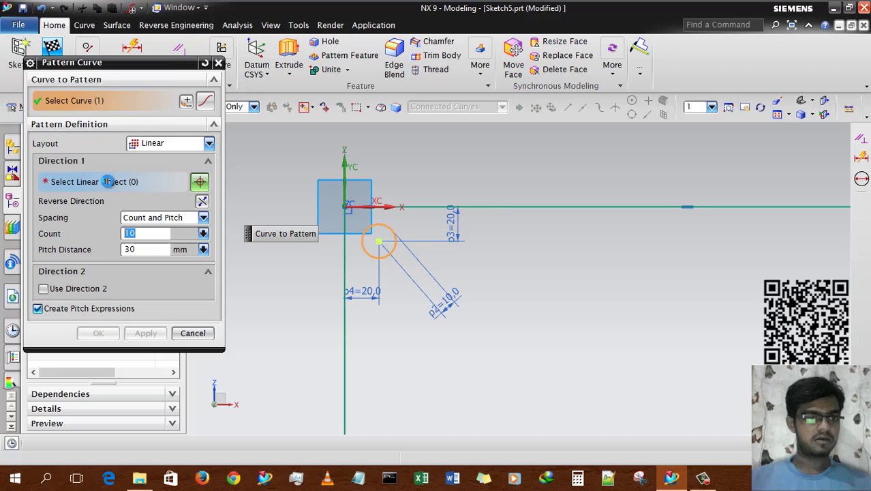
{"action": "left_click", "coordinate": [485, 207]}
{"action": "left_click", "coordinate": [159, 216]}
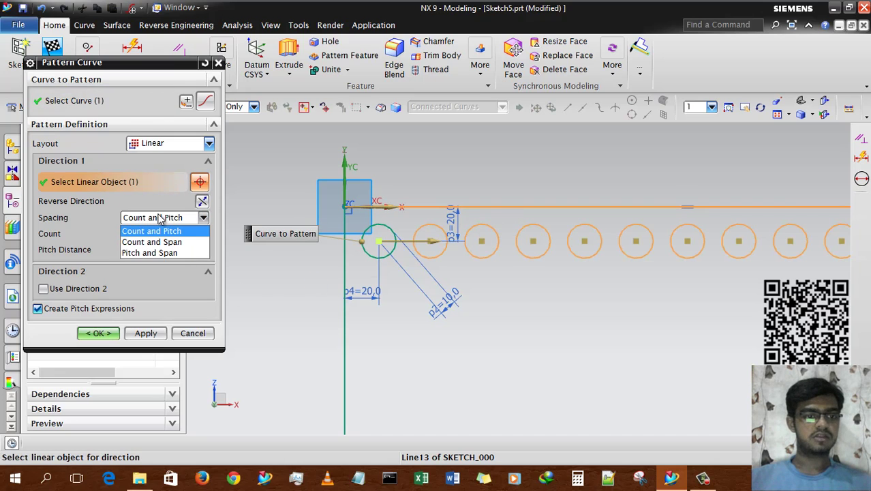
{"action": "left_click", "coordinate": [159, 213]}
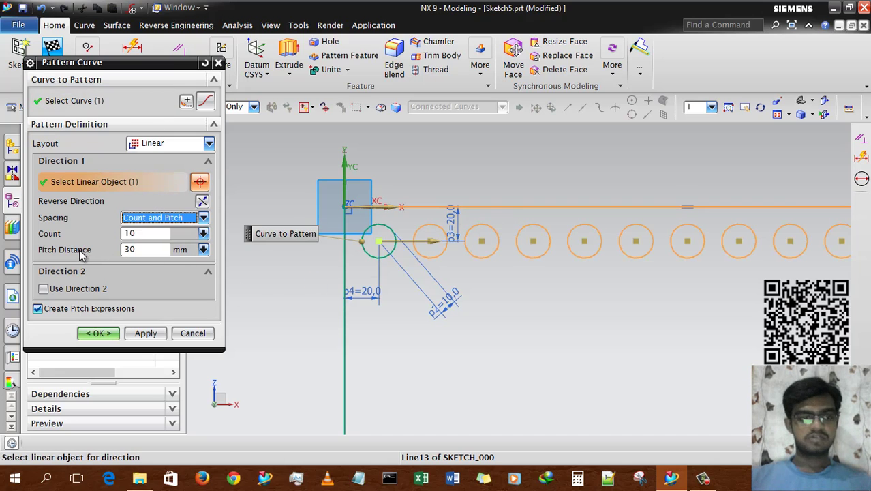
{"action": "left_click", "coordinate": [148, 233]}
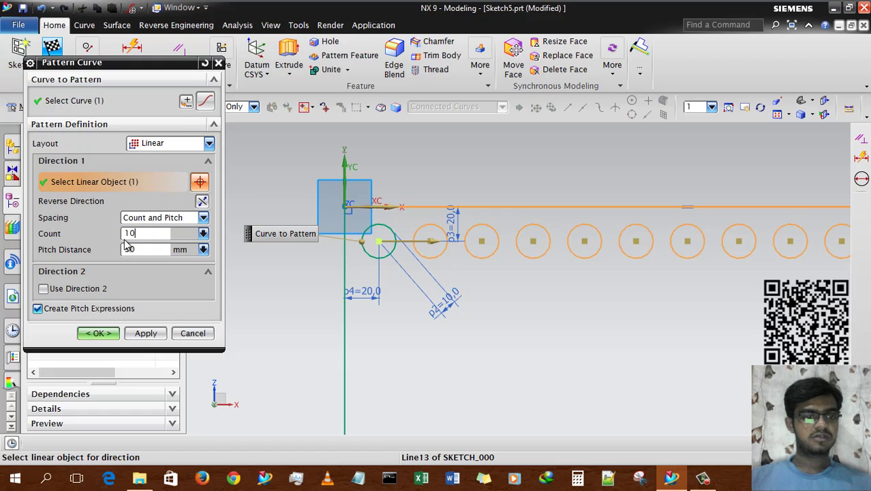
{"action": "left_click", "coordinate": [138, 249]}
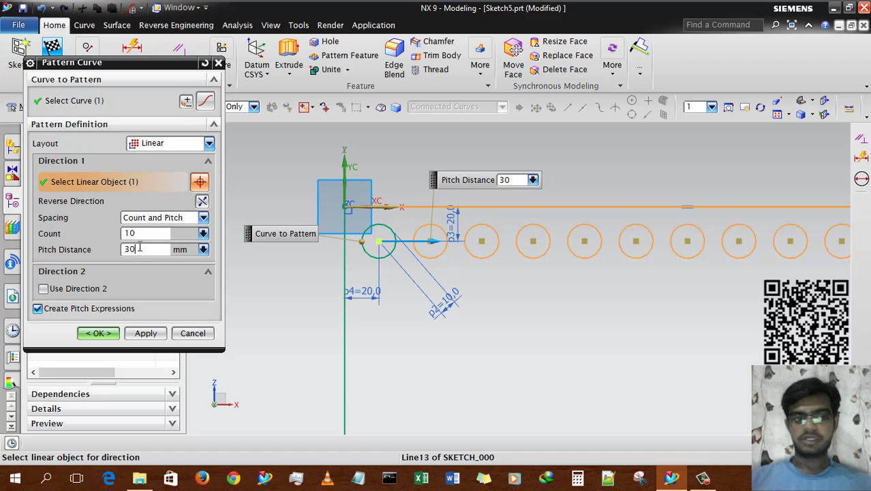
{"action": "left_click", "coordinate": [138, 235]}
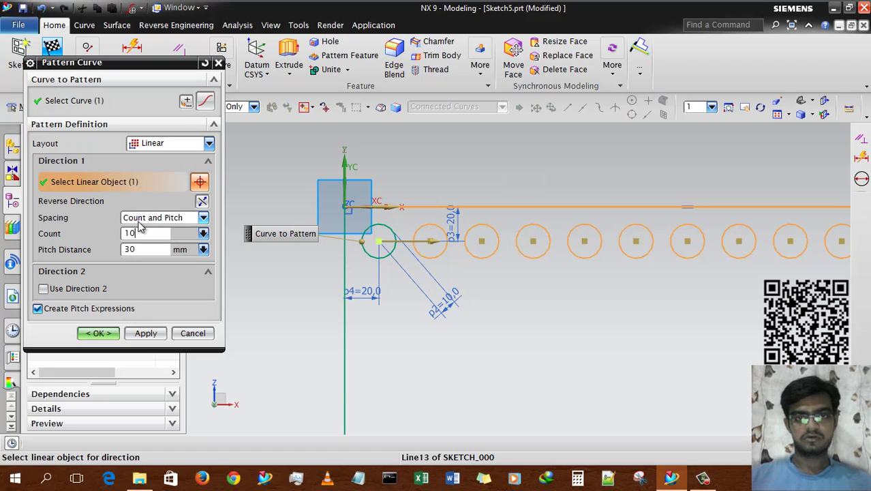
{"action": "left_click", "coordinate": [138, 218]}
{"action": "key", "text": "Escape"}
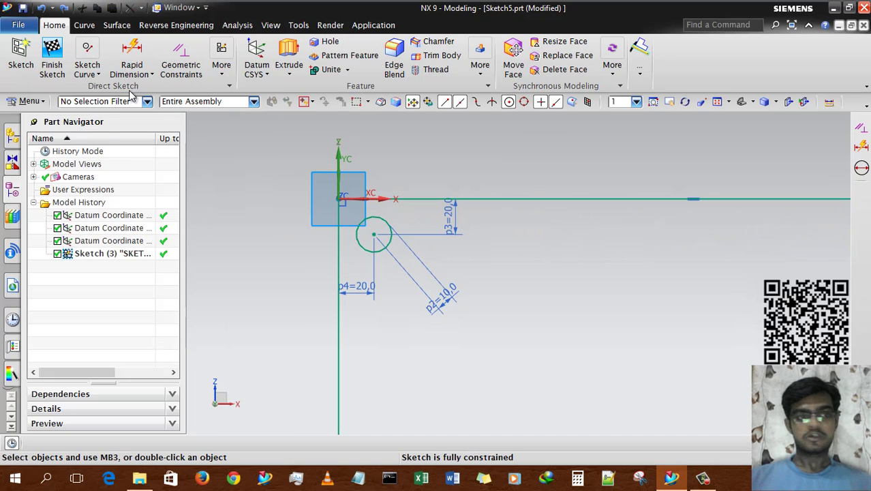
Start a new Linear Pattern Curve on the circle, using the rectangle's upper edge as the direction.
{"action": "left_click", "coordinate": [91, 68]}
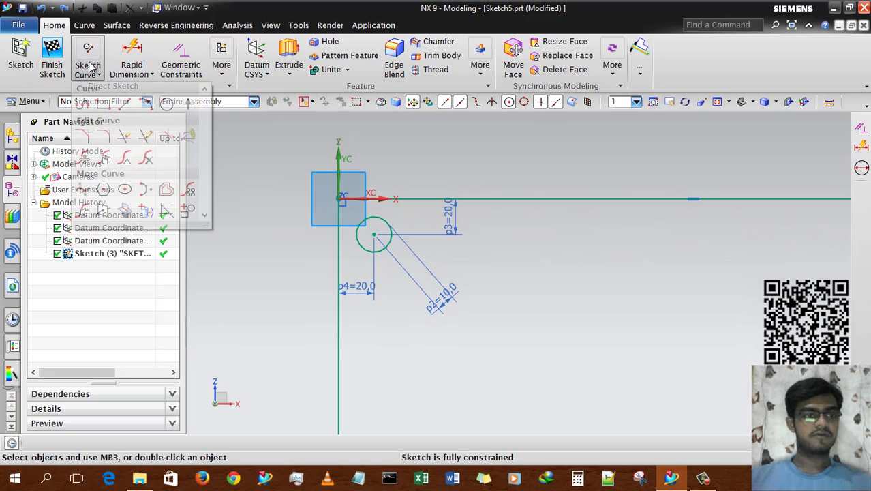
{"action": "left_click", "coordinate": [190, 191]}
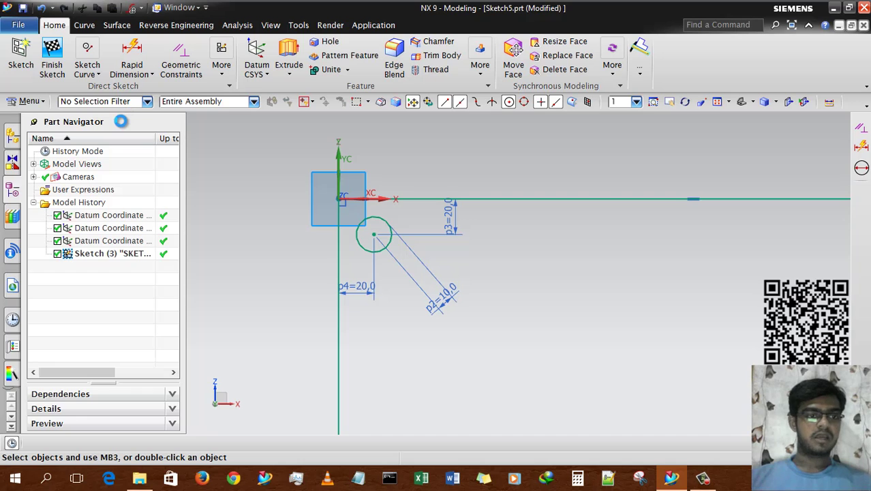
{"action": "left_click", "coordinate": [388, 251]}
{"action": "left_click", "coordinate": [209, 144]}
{"action": "left_click", "coordinate": [147, 157]}
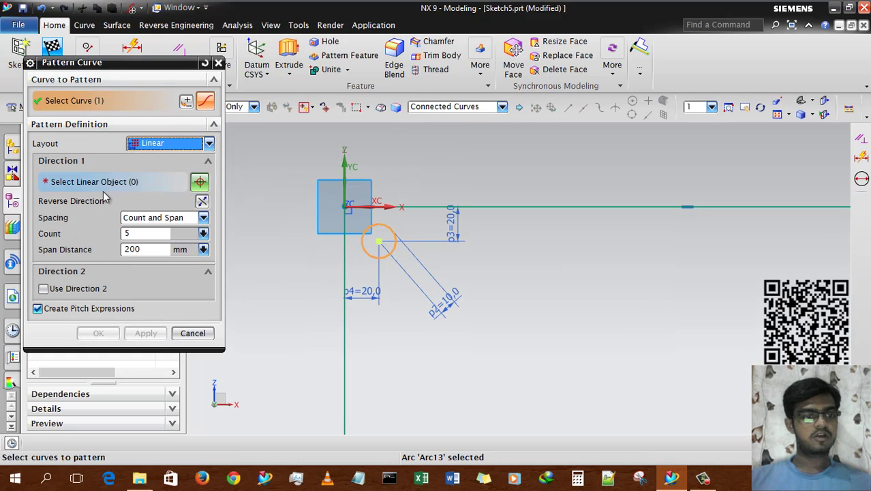
{"action": "left_click", "coordinate": [54, 183]}
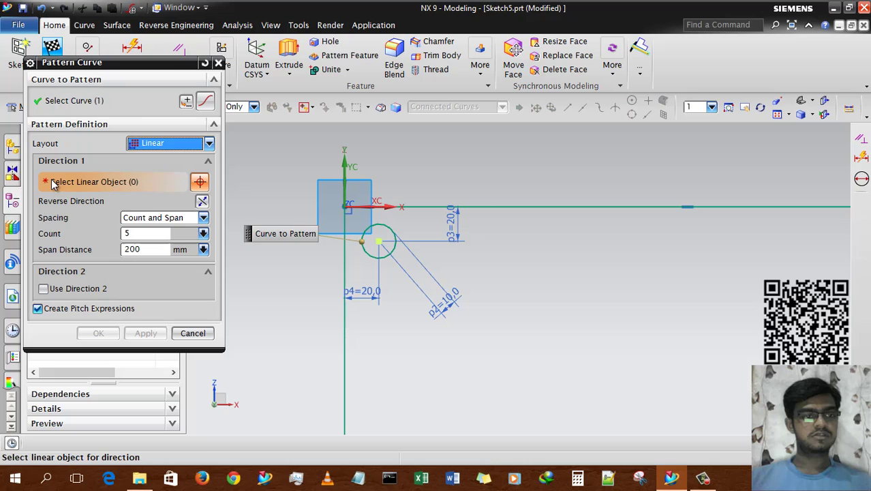
{"action": "left_click", "coordinate": [500, 207]}
Create the linear circle pattern with Count and Span spacing, a count of 5 and a 200 mm span distance.
{"action": "left_click", "coordinate": [139, 223]}
{"action": "left_click", "coordinate": [151, 231]}
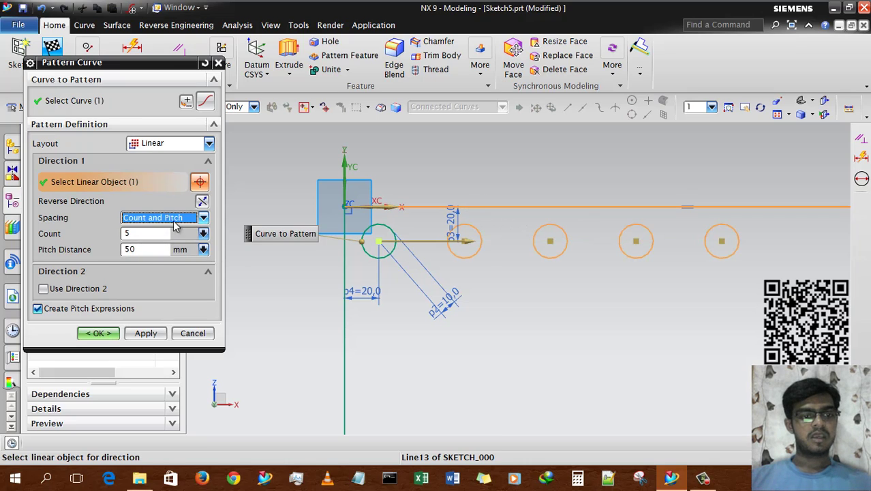
{"action": "left_click", "coordinate": [158, 223]}
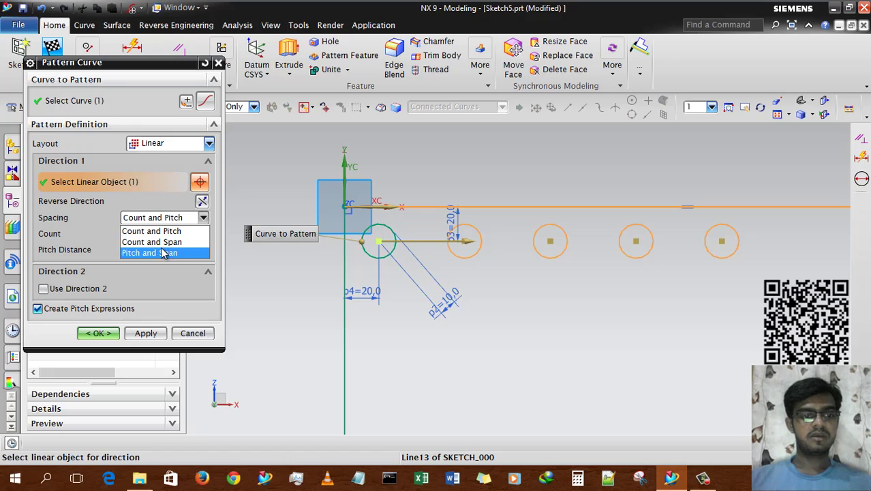
{"action": "left_click", "coordinate": [153, 242]}
{"action": "left_click", "coordinate": [140, 249]}
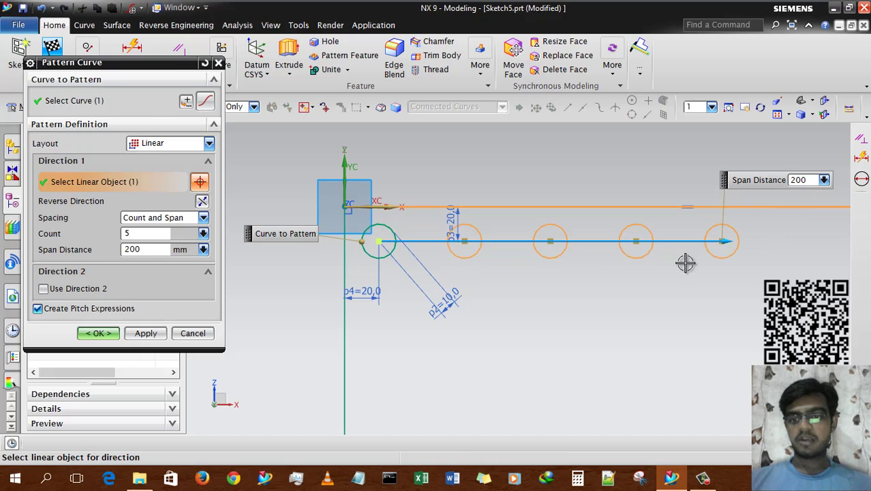
{"action": "double_click", "coordinate": [148, 251]}
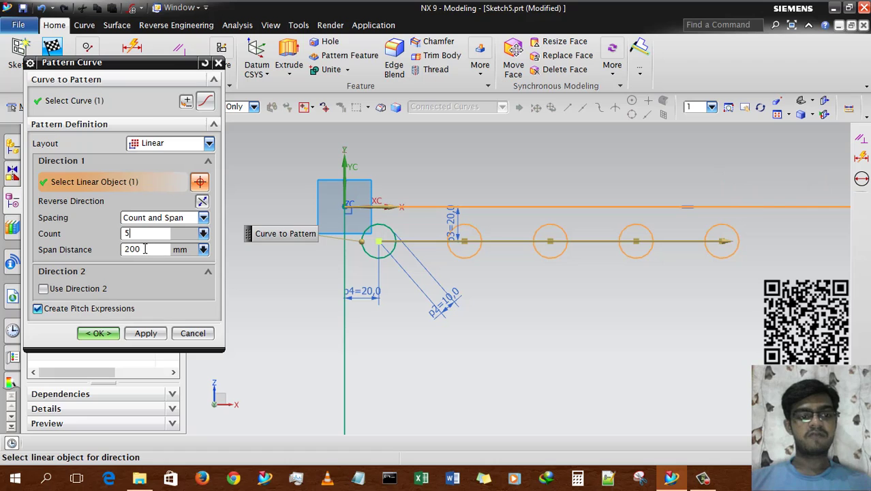
{"action": "left_click", "coordinate": [144, 250]}
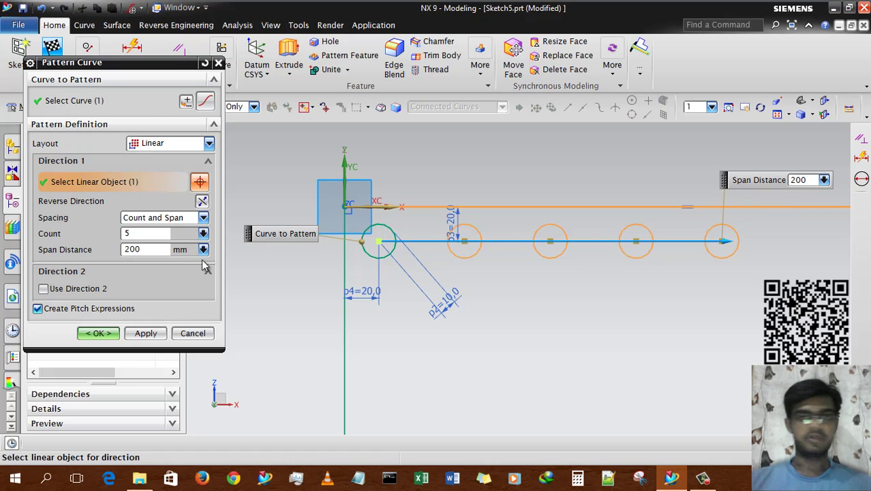
{"action": "left_click", "coordinate": [97, 334]}
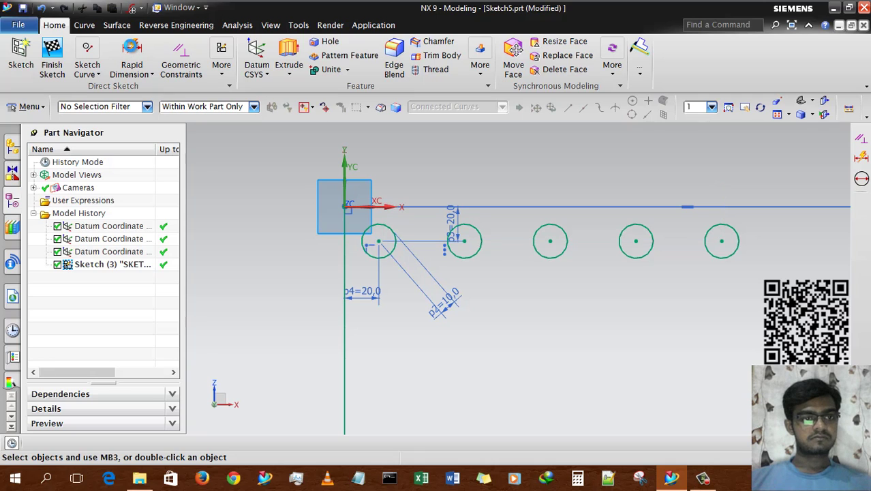
Dimension the horizontal distance between the centres of the original circle and its first copy.
{"action": "key", "text": "d"}
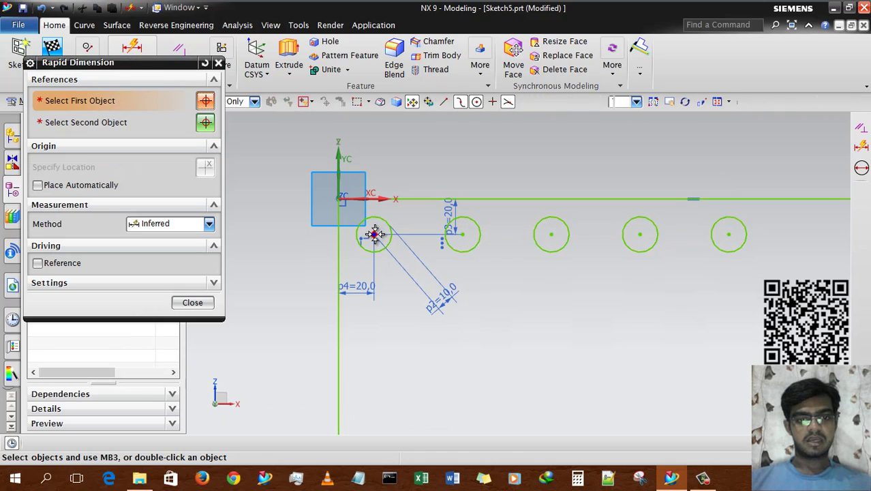
{"action": "left_click", "coordinate": [382, 252]}
{"action": "left_click", "coordinate": [464, 235]}
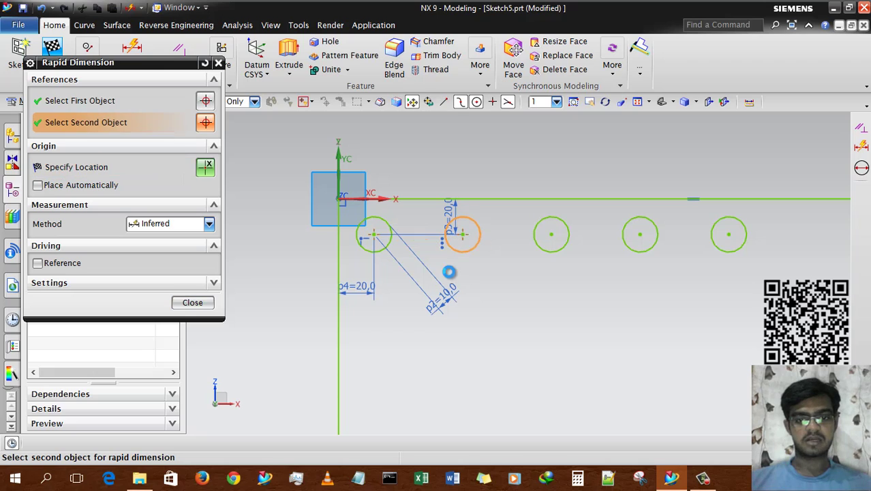
{"action": "left_click", "coordinate": [406, 276]}
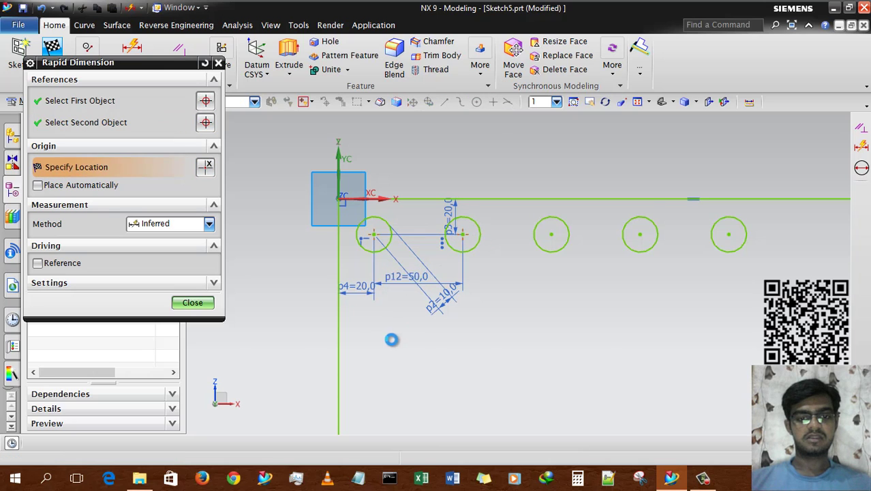
{"action": "left_click", "coordinate": [430, 268]}
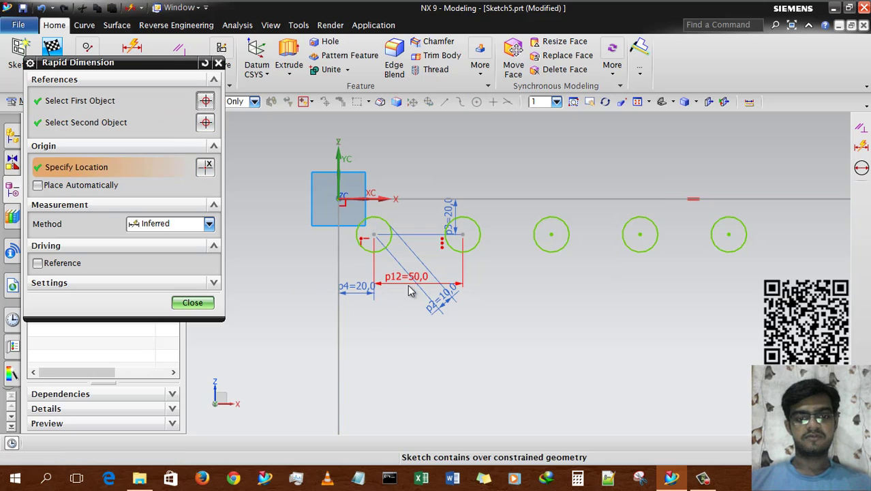
{"action": "left_click", "coordinate": [192, 302]}
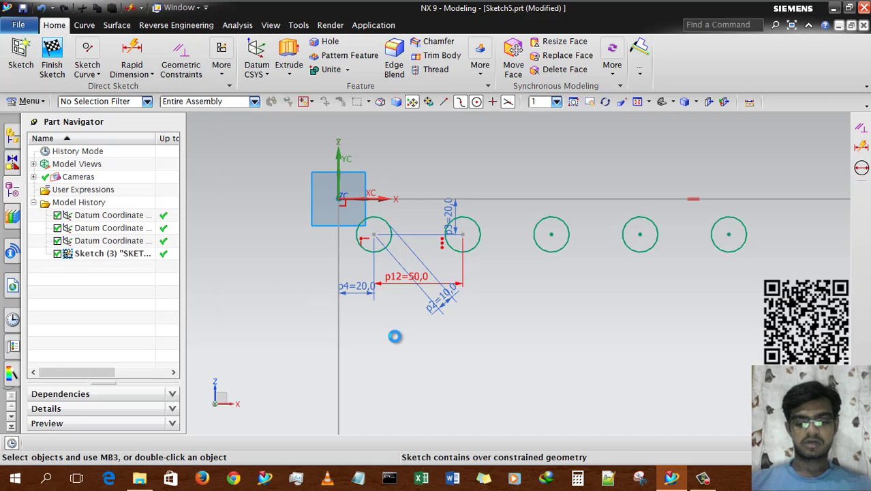
Delete the distance dimension between the first two circles and undo the Count and Span pattern.
{"action": "left_click", "coordinate": [407, 284]}
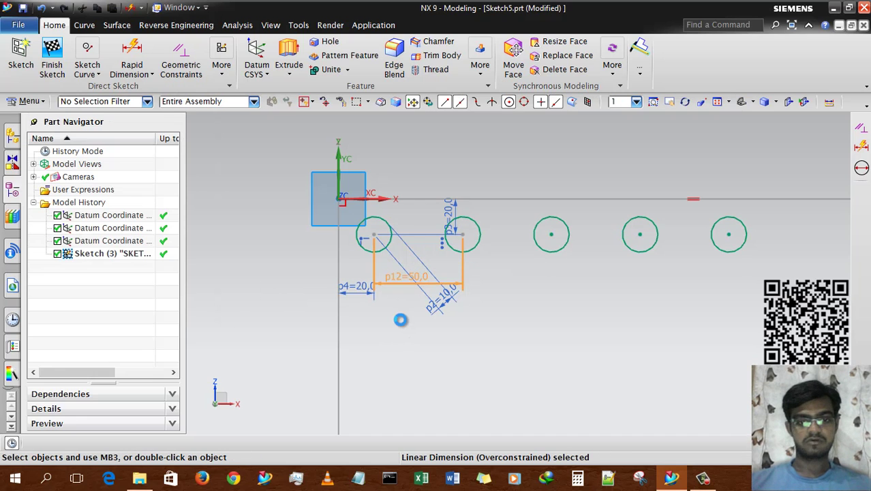
{"action": "key", "text": "Delete"}
{"action": "key", "text": "ctrl+z"}
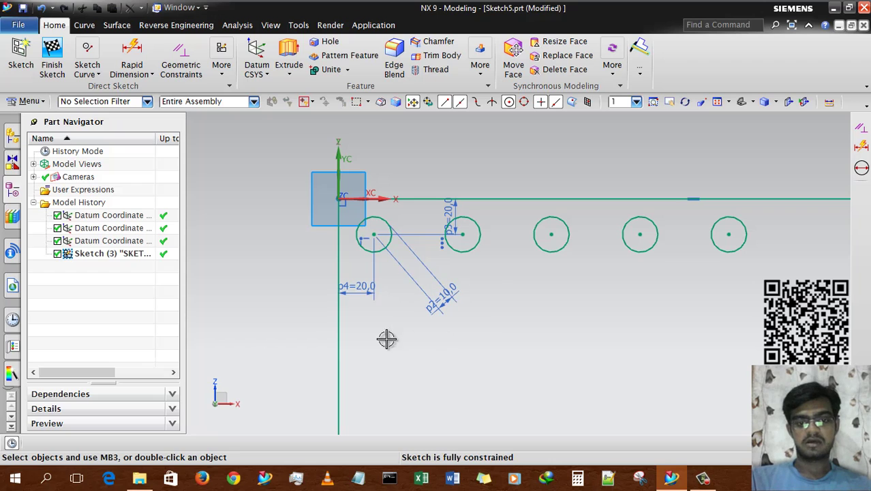
{"action": "key", "text": "ctrl+z"}
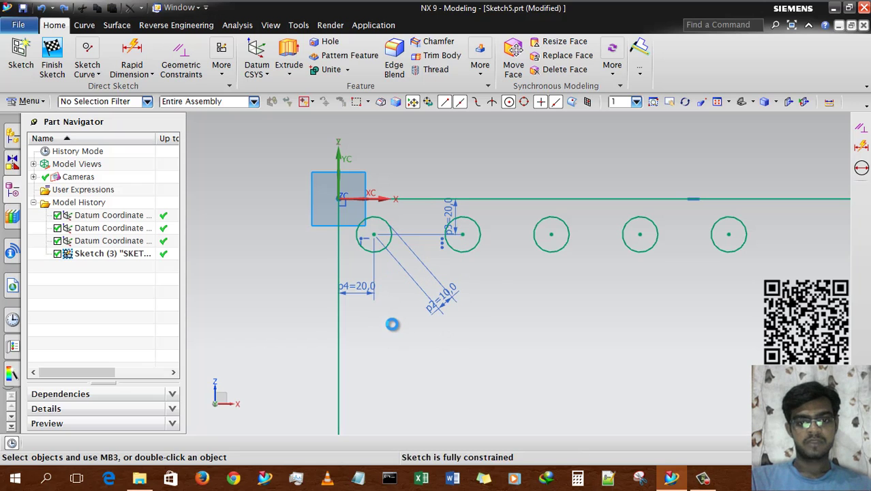
Restart Pattern Curve with Count and Pitch spacing, selecting the circle as the curve and the rectangle's upper edge as the direction.
{"action": "left_click", "coordinate": [88, 75]}
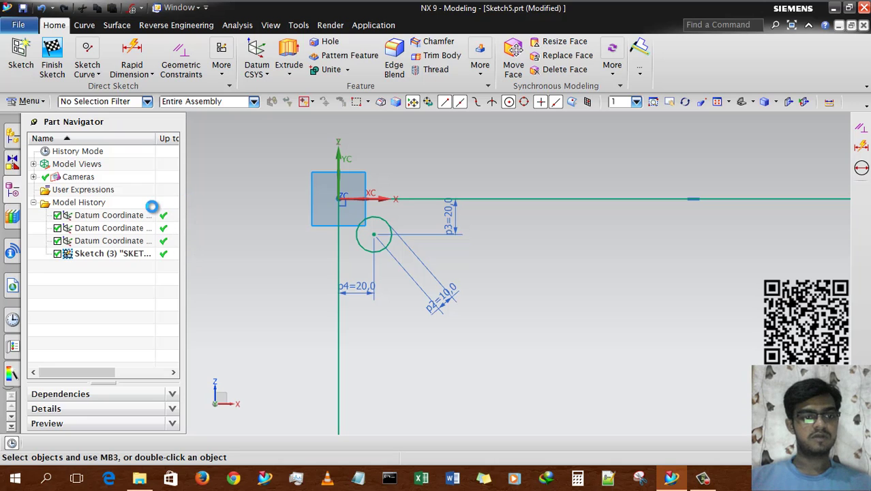
{"action": "left_click", "coordinate": [160, 218]}
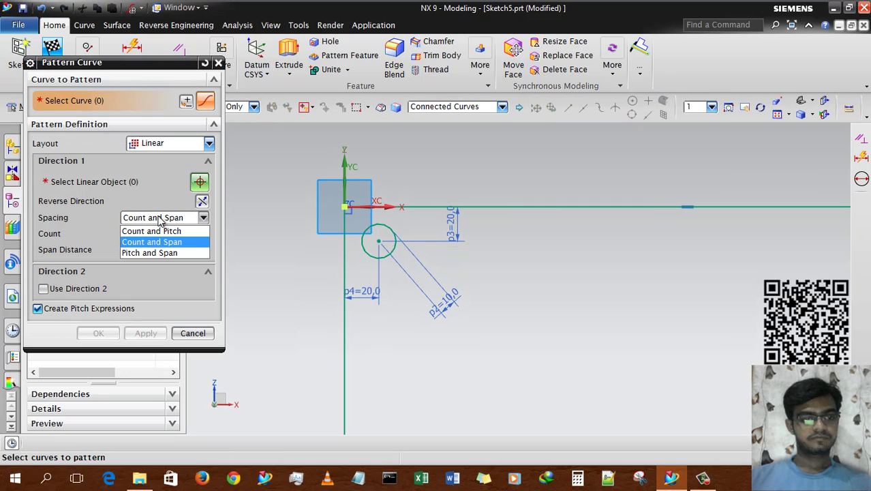
{"action": "left_click", "coordinate": [136, 232]}
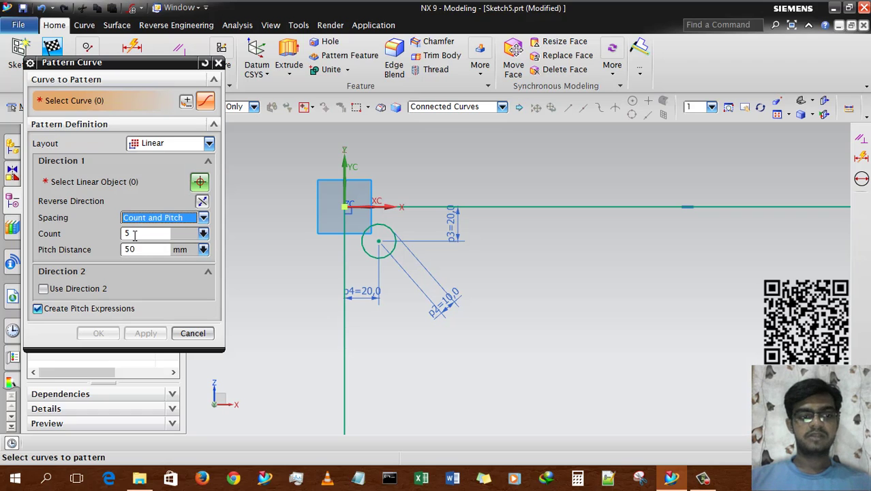
{"action": "left_click", "coordinate": [135, 234]}
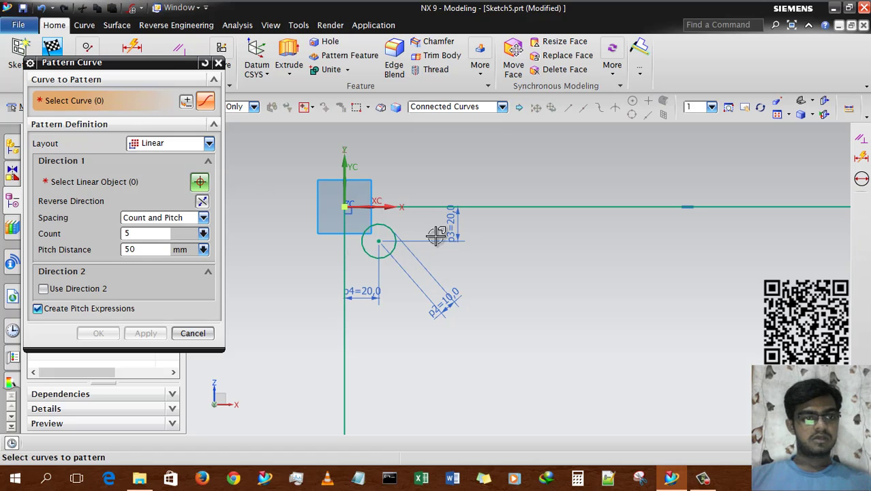
{"action": "left_click", "coordinate": [391, 253]}
{"action": "left_click", "coordinate": [521, 207]}
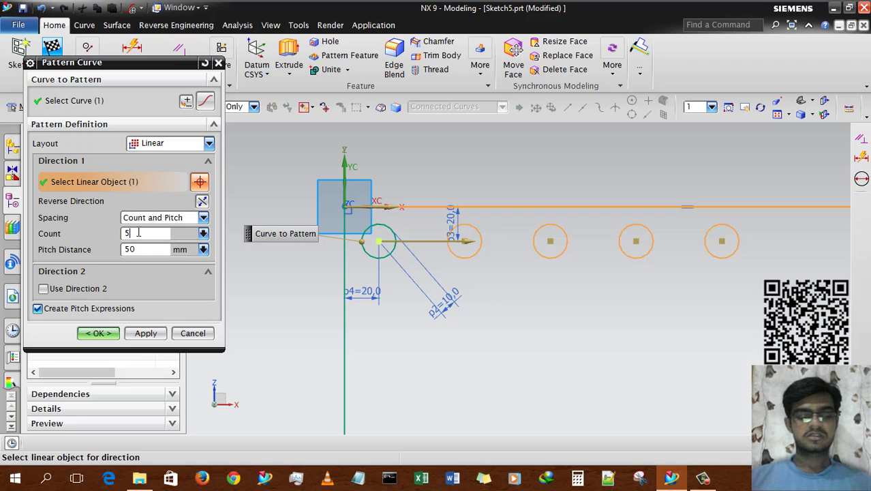
{"action": "left_click", "coordinate": [141, 250]}
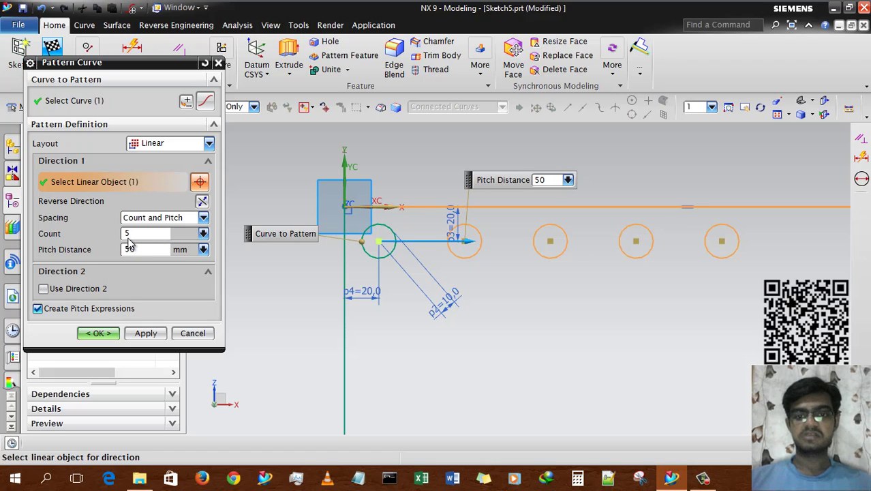
Switch the pattern spacing to Count and Span and check its span distance and count settings.
{"action": "left_click", "coordinate": [153, 218]}
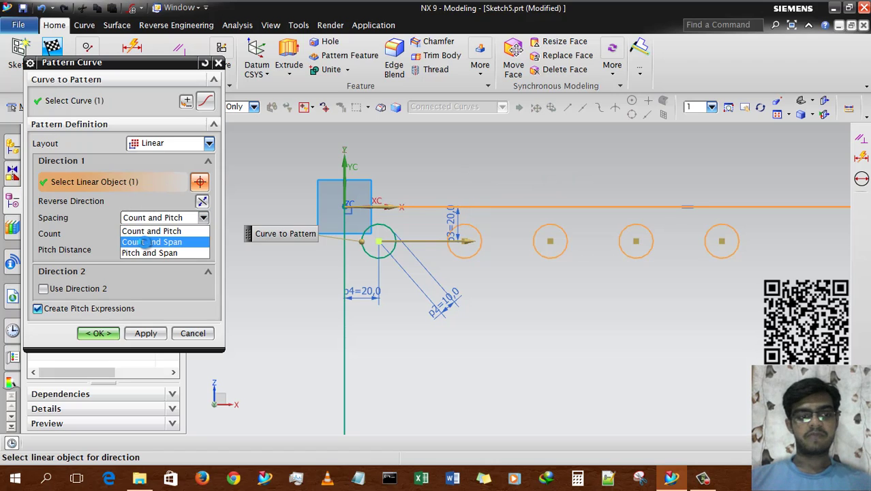
{"action": "left_click", "coordinate": [145, 242]}
{"action": "left_click", "coordinate": [142, 251]}
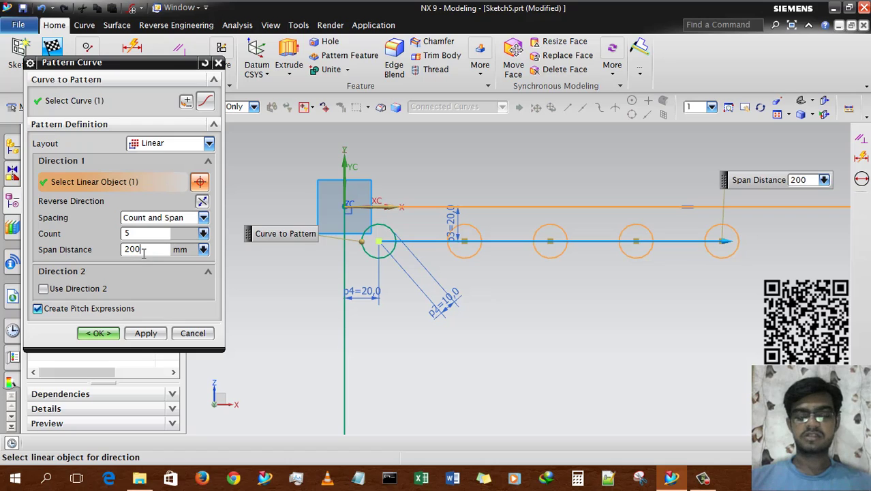
{"action": "left_click", "coordinate": [143, 234]}
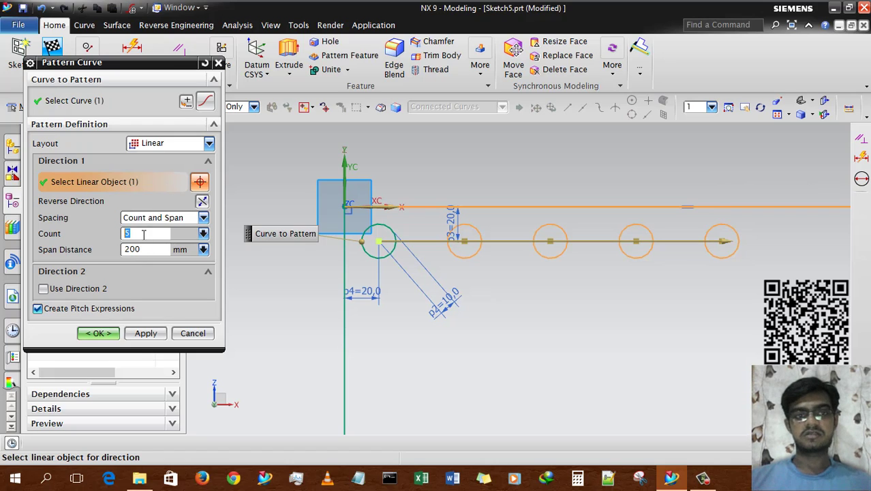
Switch the Direction 1 spacing to Pitch and Span and set the pitch distance to 20 mm.
{"action": "left_click", "coordinate": [204, 218]}
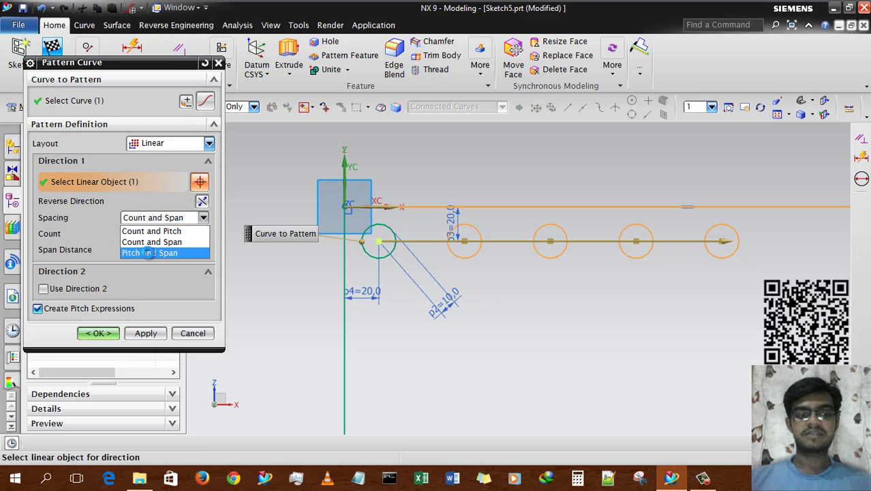
{"action": "left_click", "coordinate": [148, 253]}
{"action": "double_click", "coordinate": [140, 234]}
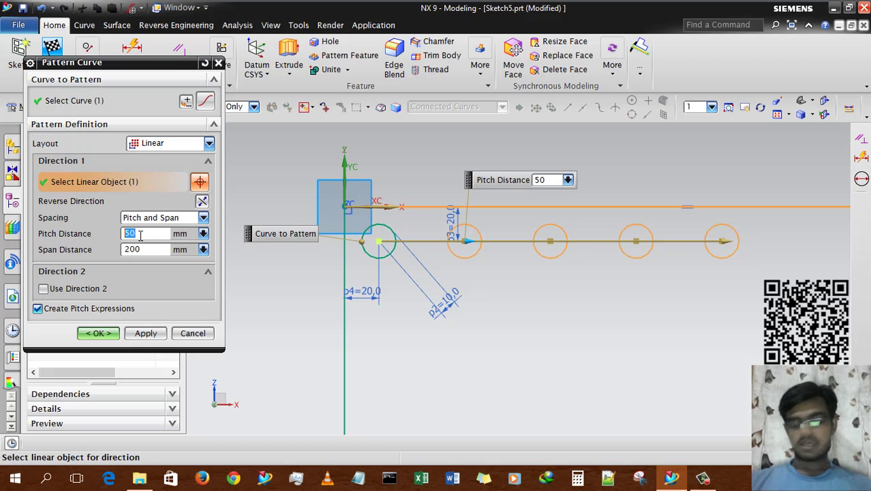
{"action": "type", "text": "20"}
{"action": "key", "text": "Return"}
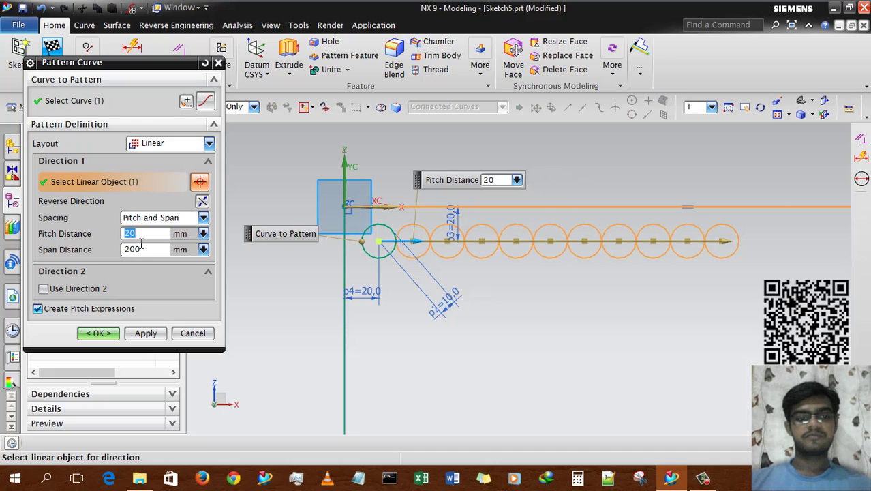
Set the pattern's span distance to 250 mm and its pitch distance to 25 mm.
{"action": "left_click", "coordinate": [145, 250]}
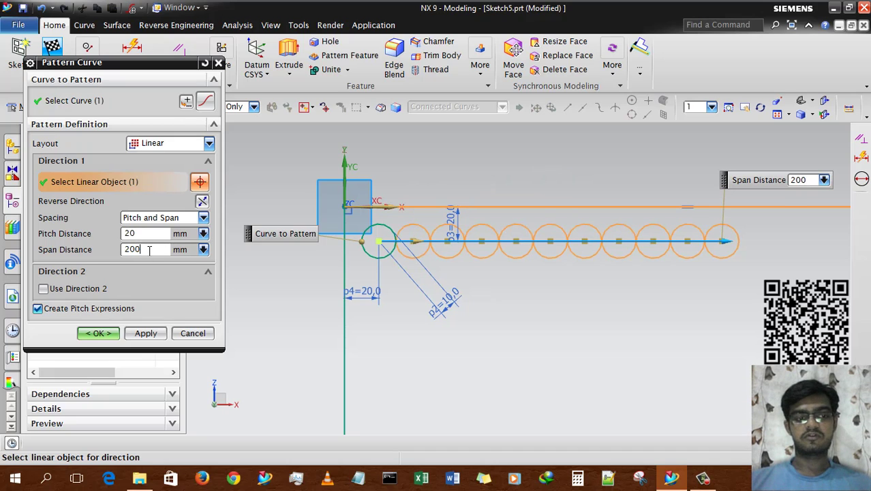
{"action": "double_click", "coordinate": [150, 250]}
{"action": "type", "text": "250"}
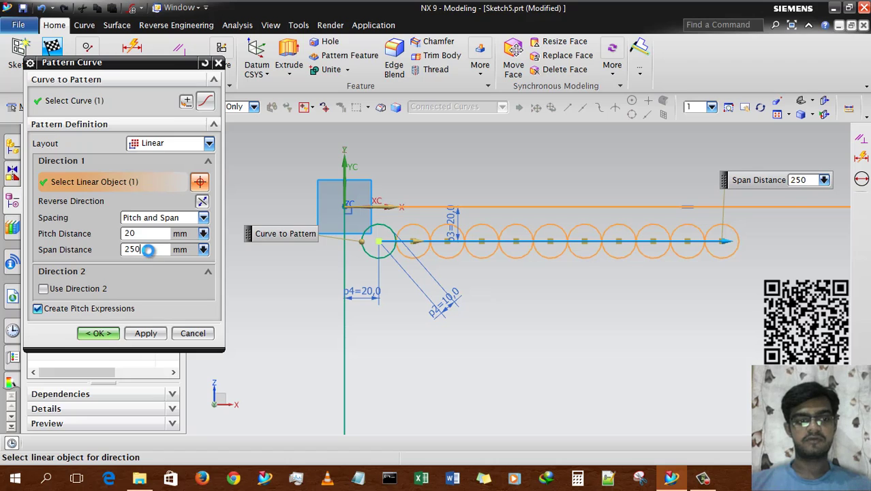
{"action": "key", "text": "Return"}
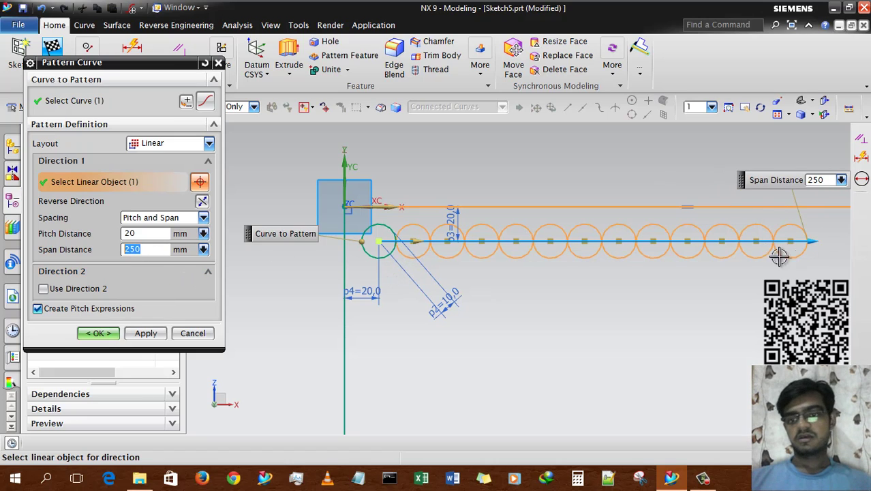
{"action": "left_click", "coordinate": [154, 233]}
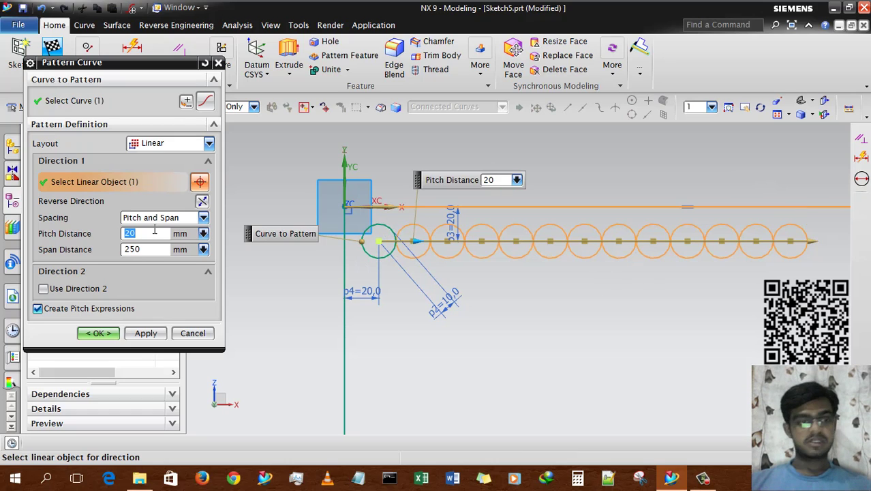
{"action": "type", "text": "25"}
{"action": "key", "text": "Return"}
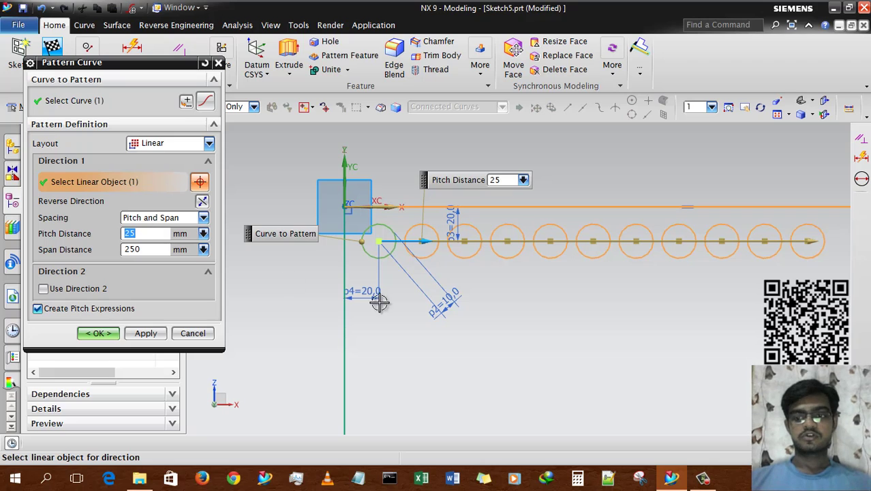
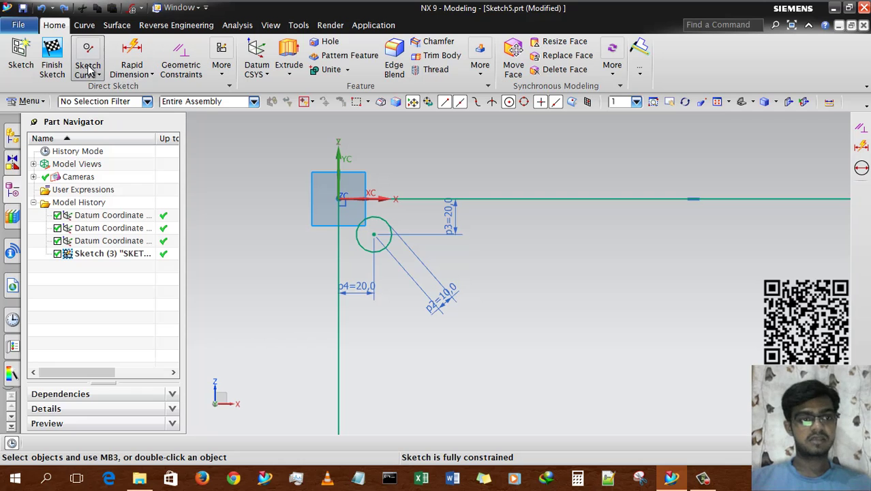
Restart Pattern Curve with Direction 2 enabled and select the circle as the curve to pattern.
{"action": "left_click", "coordinate": [94, 71]}
{"action": "left_click", "coordinate": [183, 187]}
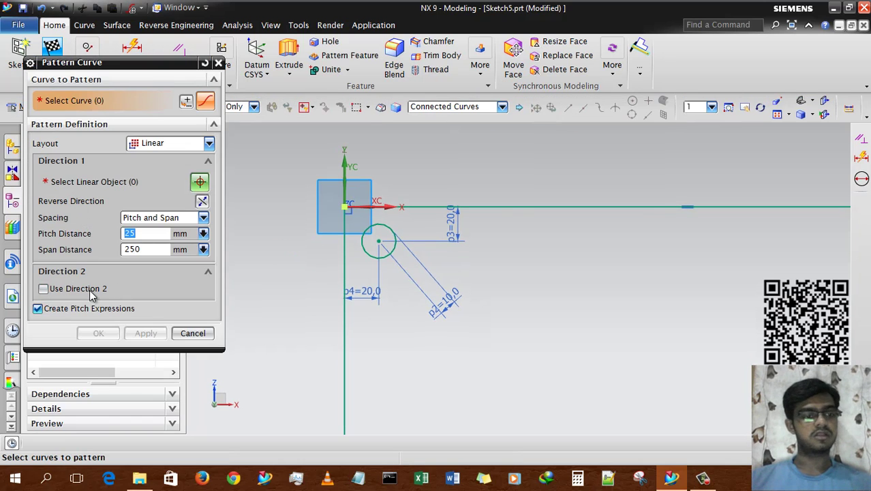
{"action": "left_click", "coordinate": [68, 289]}
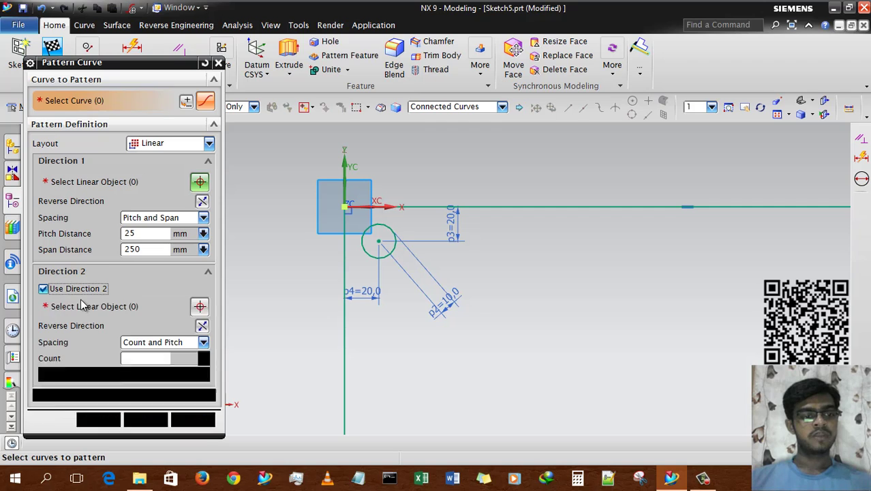
{"action": "left_click", "coordinate": [74, 102]}
{"action": "left_click", "coordinate": [385, 253]}
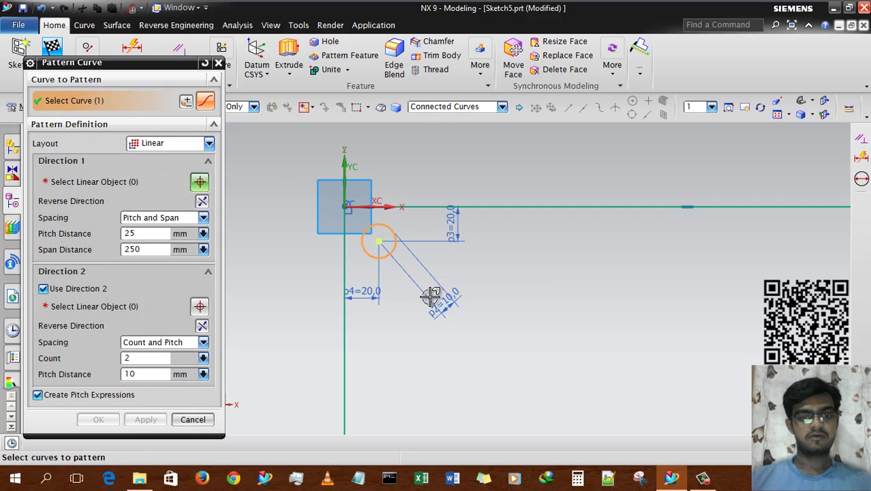
Use the rectangle's upper edge for Direction 1 and its left edge for Direction 2, reversing Direction 2 to point downward.
{"action": "left_click", "coordinate": [65, 181]}
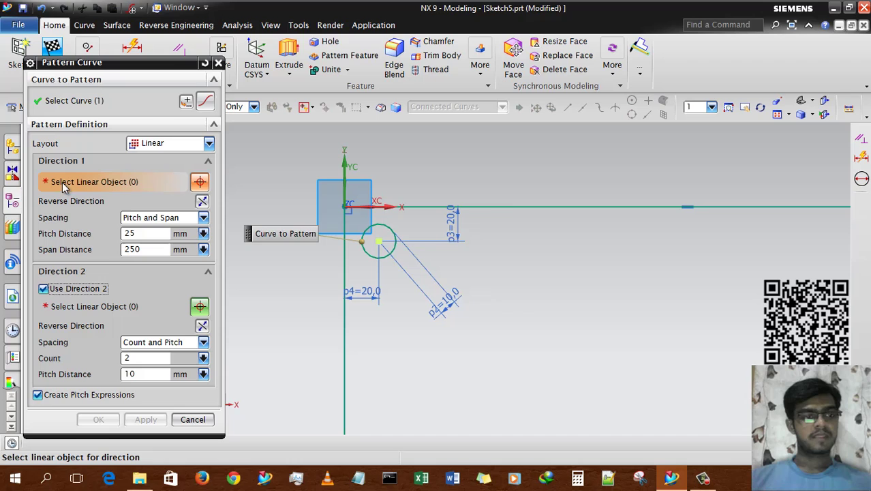
{"action": "left_click", "coordinate": [506, 207]}
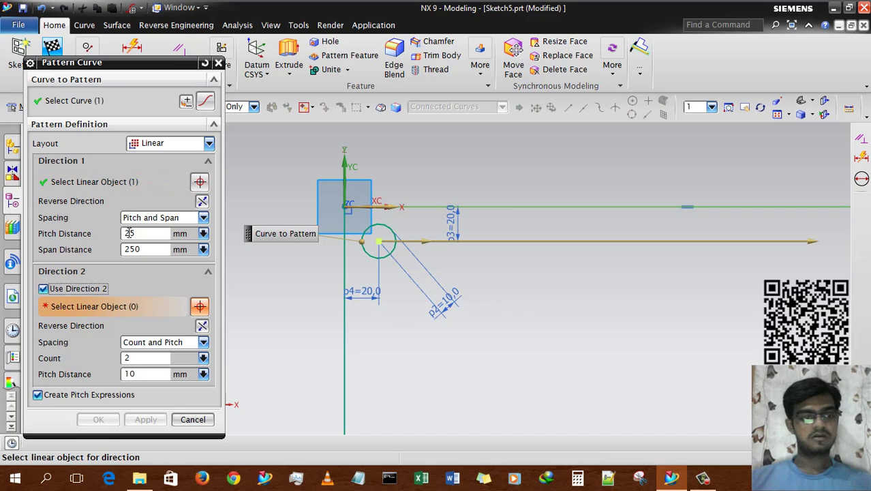
{"action": "left_click", "coordinate": [344, 326]}
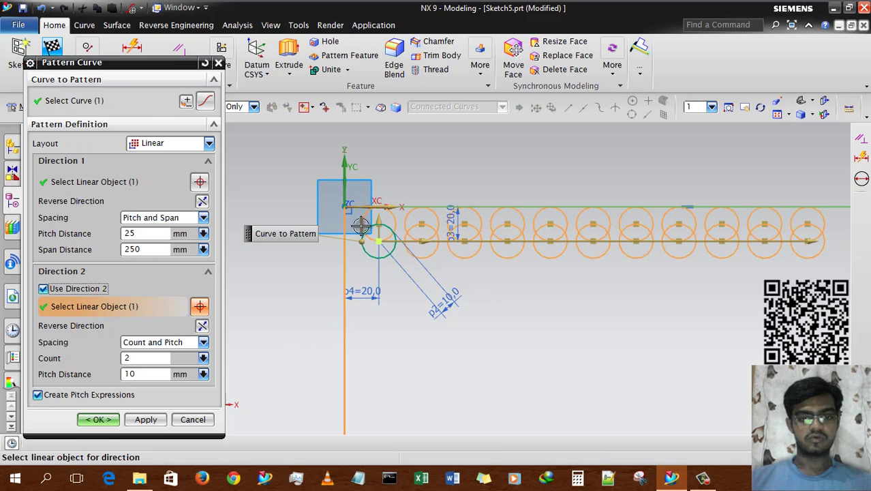
{"action": "left_click", "coordinate": [202, 328]}
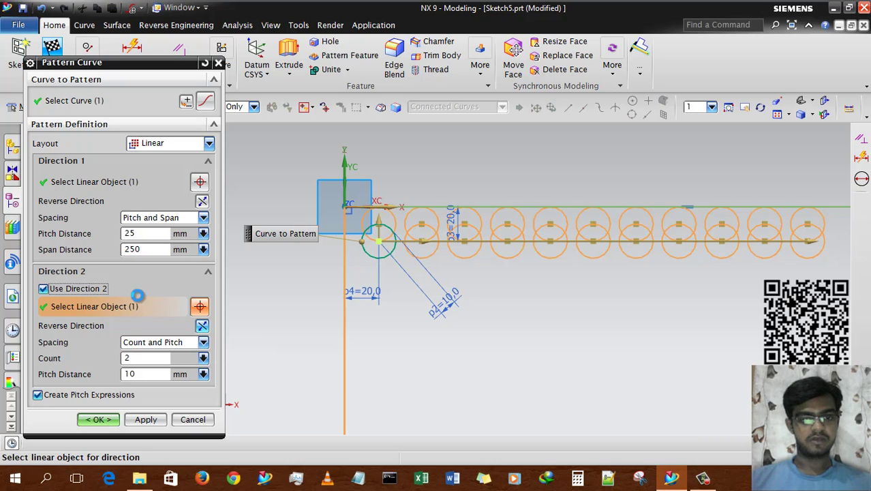
Change the Direction 1 spacing to Count and Pitch with a count of 20.
{"action": "left_click", "coordinate": [146, 218]}
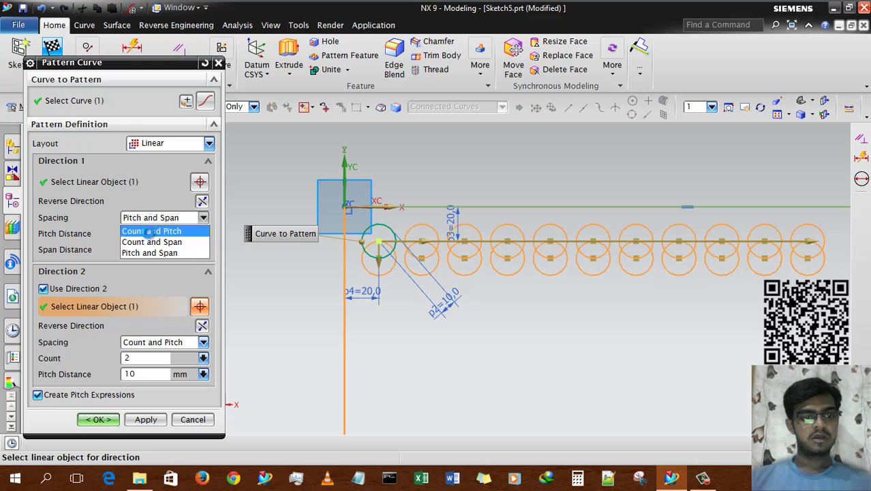
{"action": "left_click", "coordinate": [147, 232]}
{"action": "double_click", "coordinate": [148, 233]}
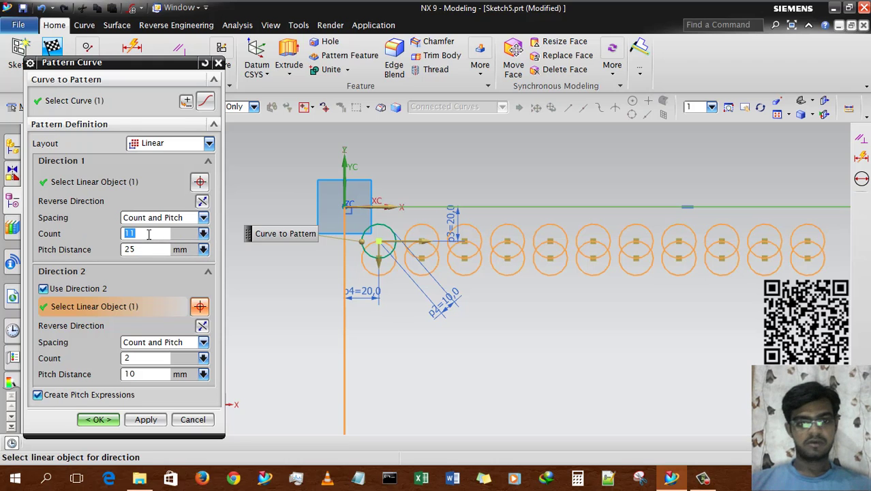
{"action": "type", "text": "20"}
{"action": "key", "text": "Return"}
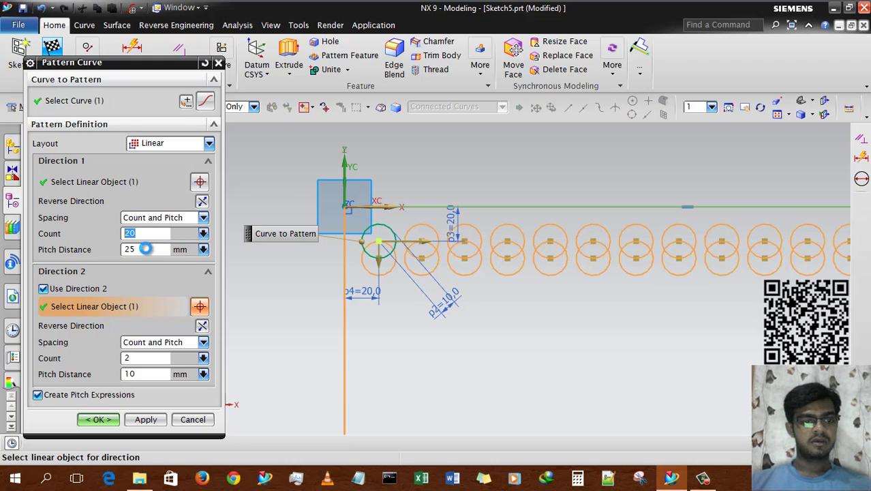
Set Direction 1 to a count of 13 and Direction 2 to a count of 6, both with a 30 mm pitch.
{"action": "double_click", "coordinate": [146, 249]}
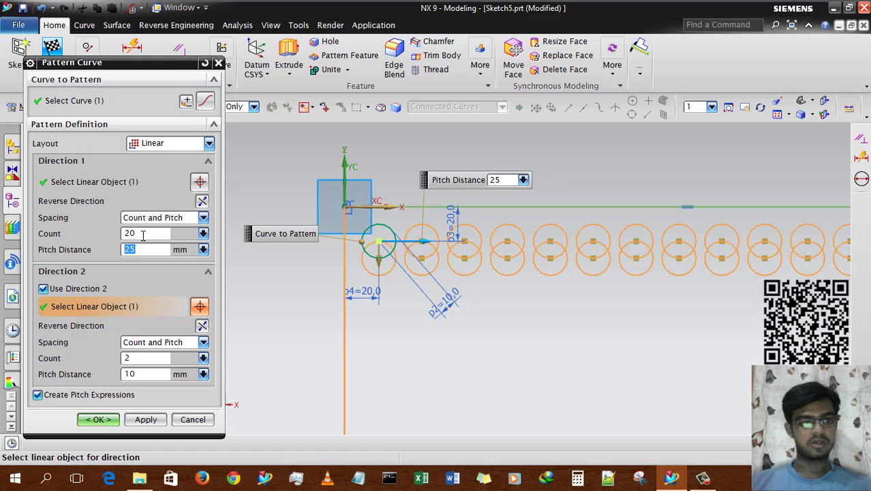
{"action": "double_click", "coordinate": [143, 235]}
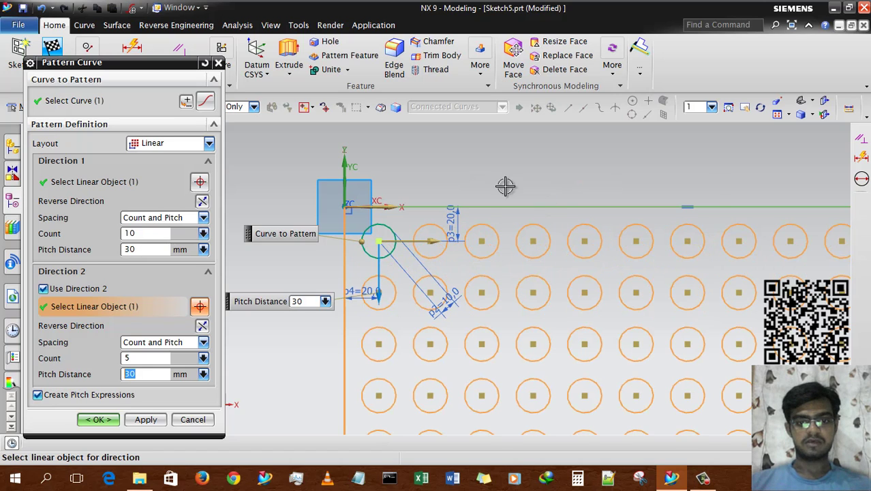
{"action": "scroll", "coordinate": [506, 185], "scroll_direction": "down", "scroll_amount": 3}
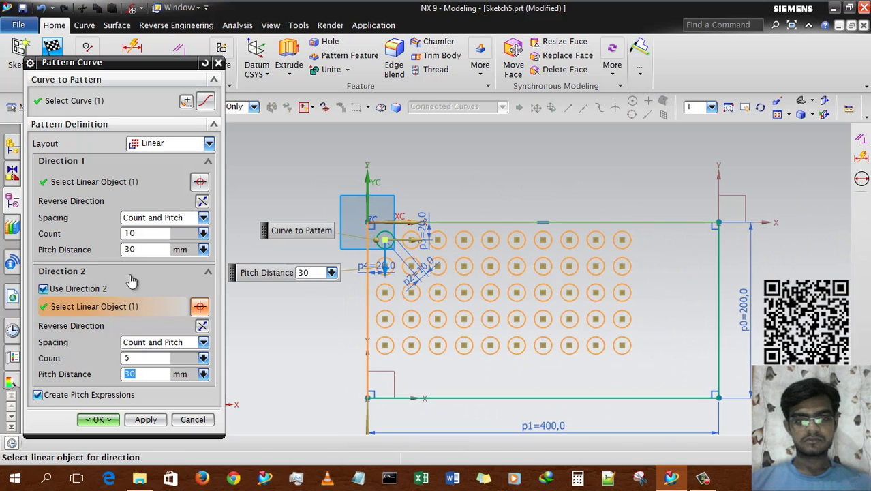
{"action": "left_click", "coordinate": [137, 233]}
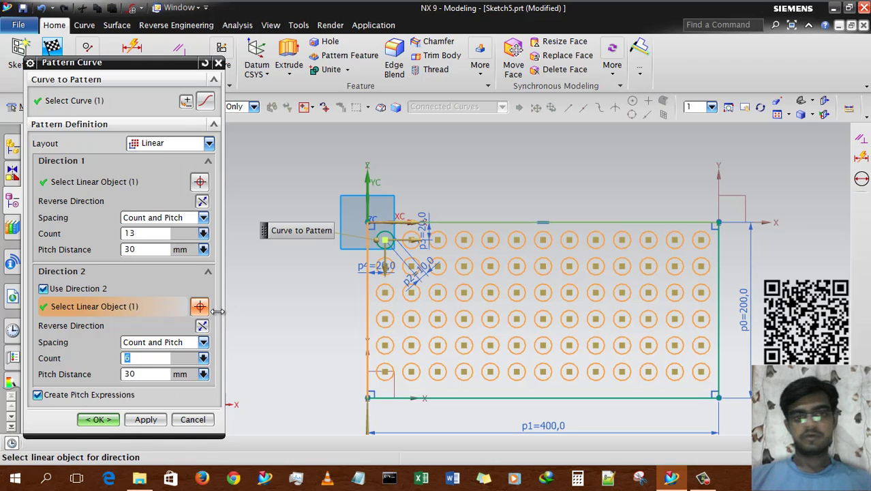
Review the available pattern layouts, keep Linear, and cancel the two-direction pattern.
{"action": "left_click", "coordinate": [146, 143]}
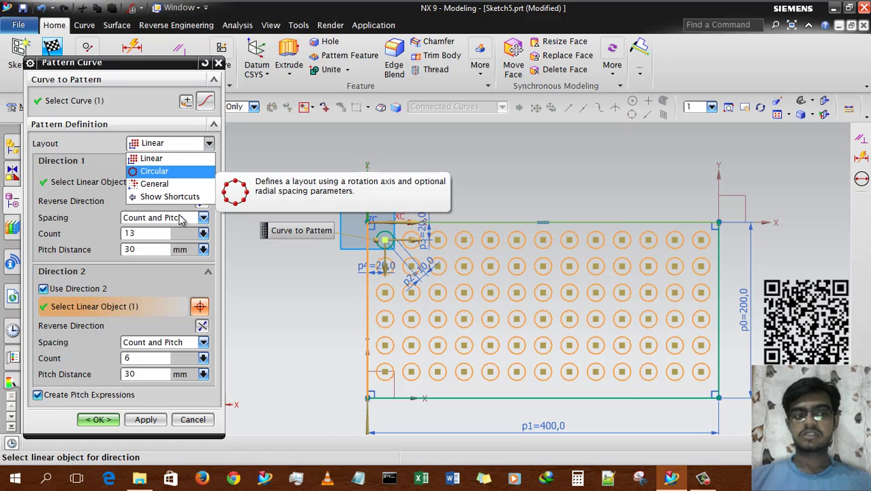
{"action": "left_click", "coordinate": [253, 169]}
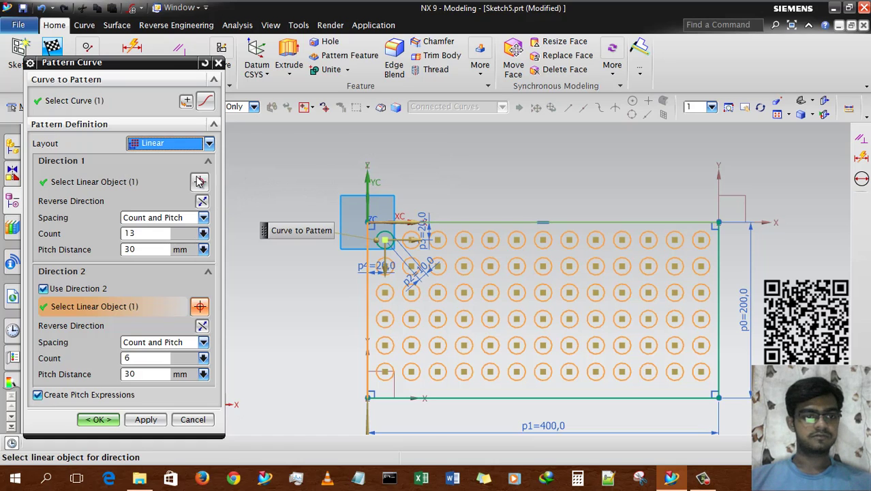
{"action": "left_click", "coordinate": [170, 144]}
{"action": "left_click", "coordinate": [153, 158]}
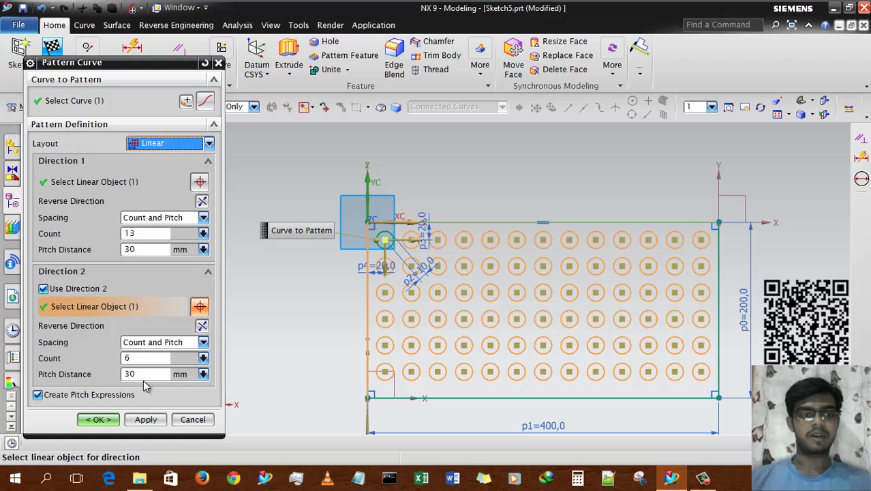
{"action": "left_click", "coordinate": [193, 419]}
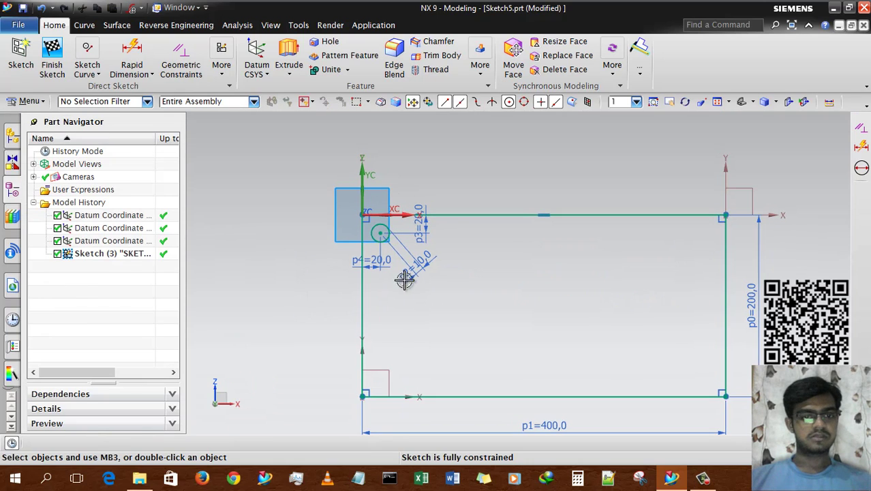
{"action": "scroll", "coordinate": [365, 252], "scroll_direction": "down", "scroll_amount": 1}
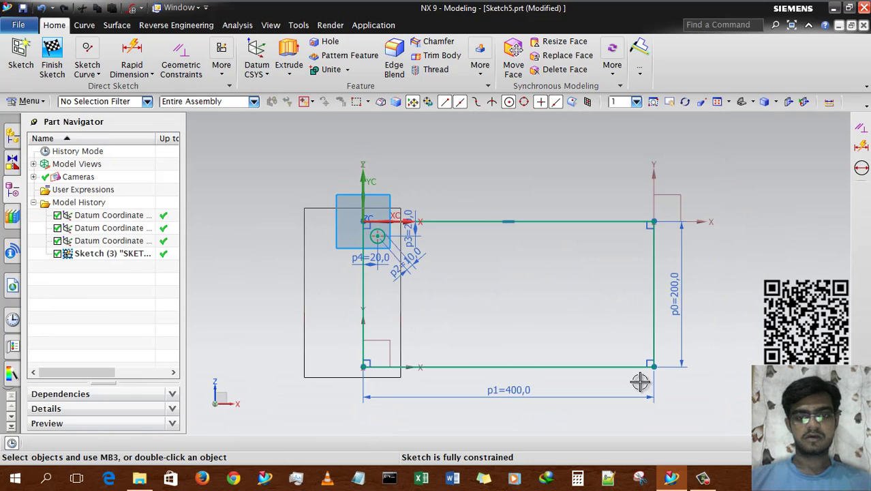
{"action": "key", "text": "ctrl+a"}
{"action": "key", "text": "Delete"}
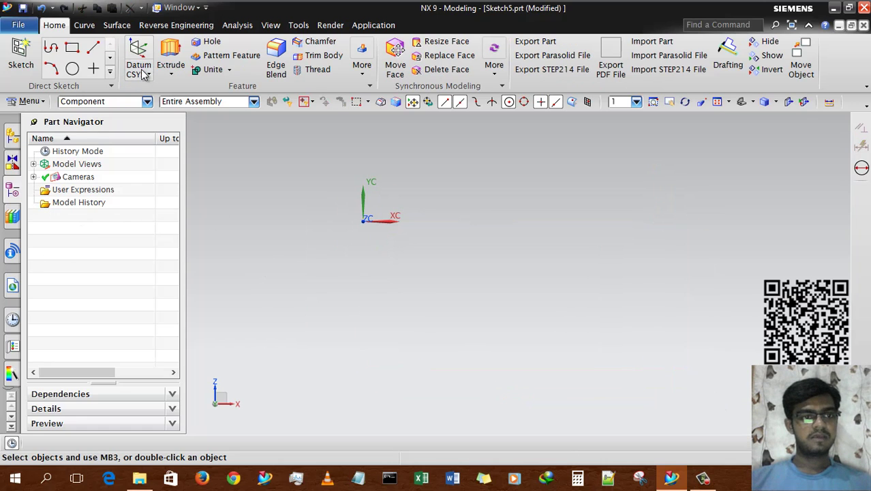
{"action": "key", "text": "ctrl+z"}
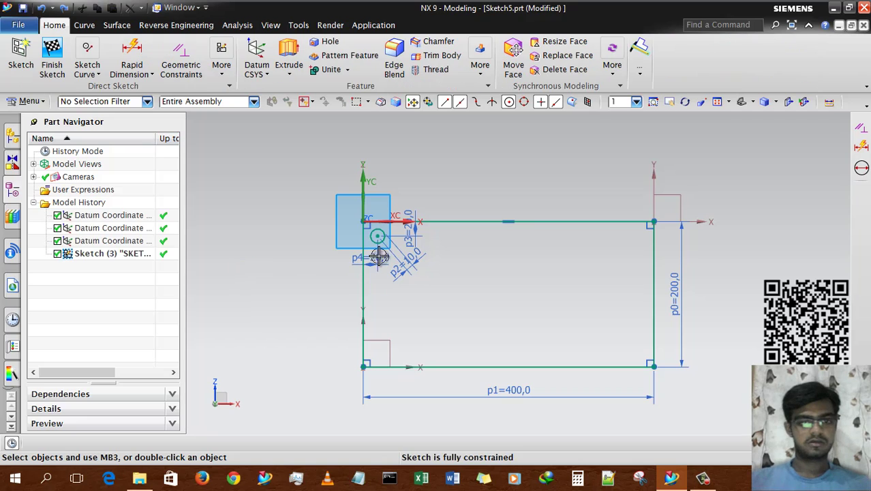
Delete the rectangle sketch and the two extra datum coordinate systems, keeping the first datum coordinate system.
{"action": "left_click", "coordinate": [77, 229]}
{"action": "left_click", "coordinate": [113, 253], "text": "shift"}
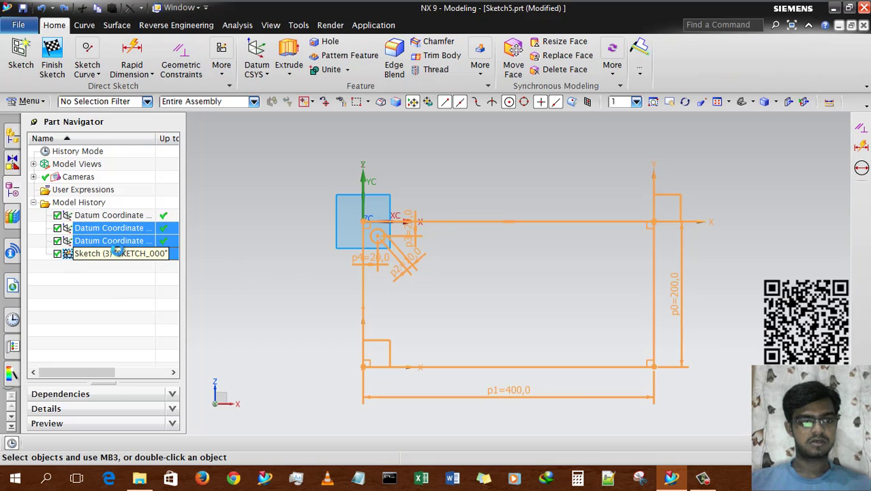
{"action": "key", "text": "Delete"}
Start a new sketch on the default plane and draw a 100 mm diameter circle centred on the sketch origin.
{"action": "left_click", "coordinate": [20, 58]}
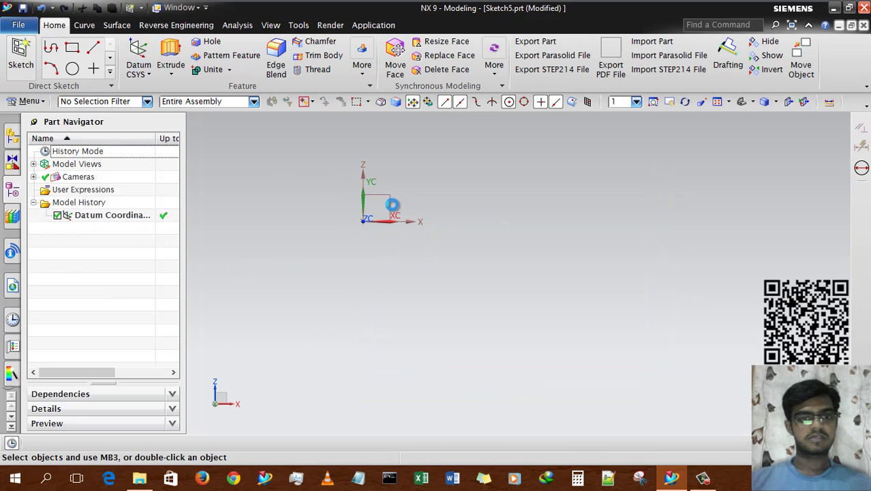
{"action": "middle_click", "coordinate": [315, 241]}
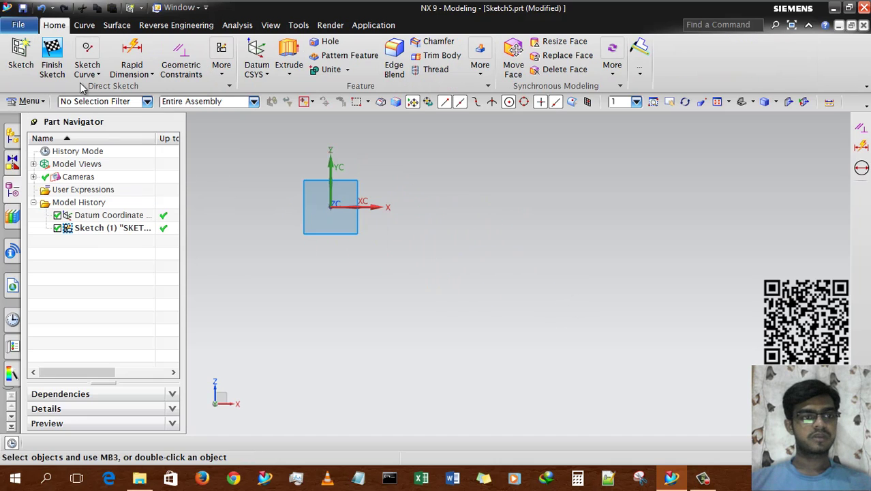
{"action": "left_click", "coordinate": [87, 68]}
{"action": "left_click", "coordinate": [167, 103]}
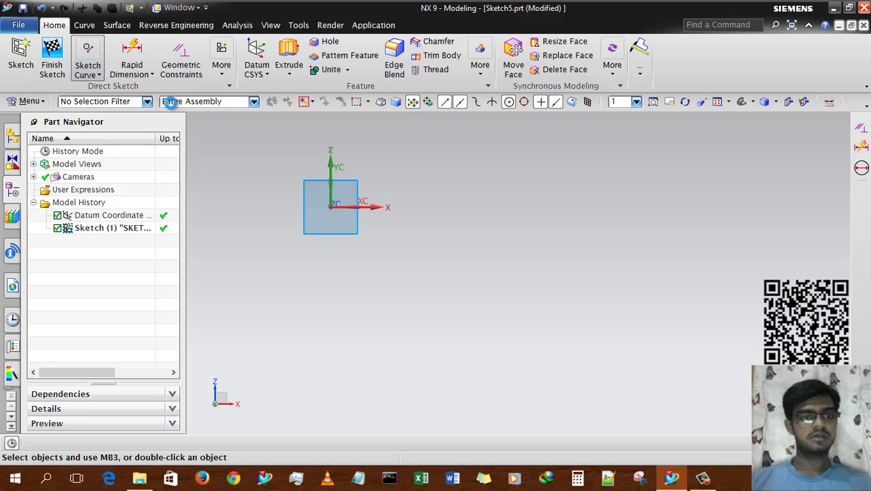
{"action": "left_click", "coordinate": [331, 206]}
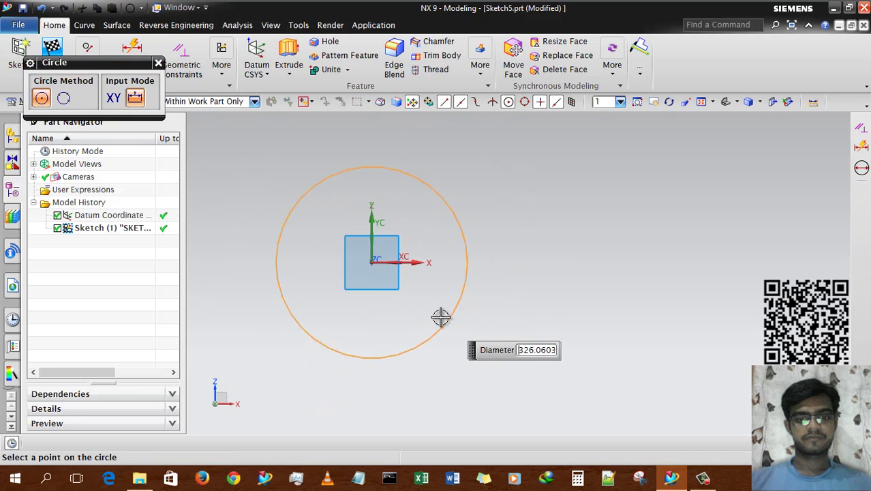
{"action": "type", "text": "100"}
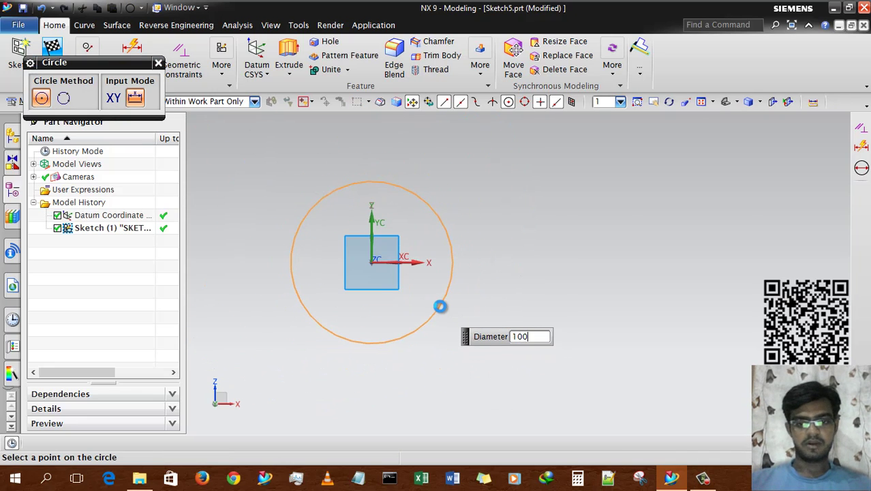
{"action": "key", "text": "Return"}
{"action": "key", "text": "Escape"}
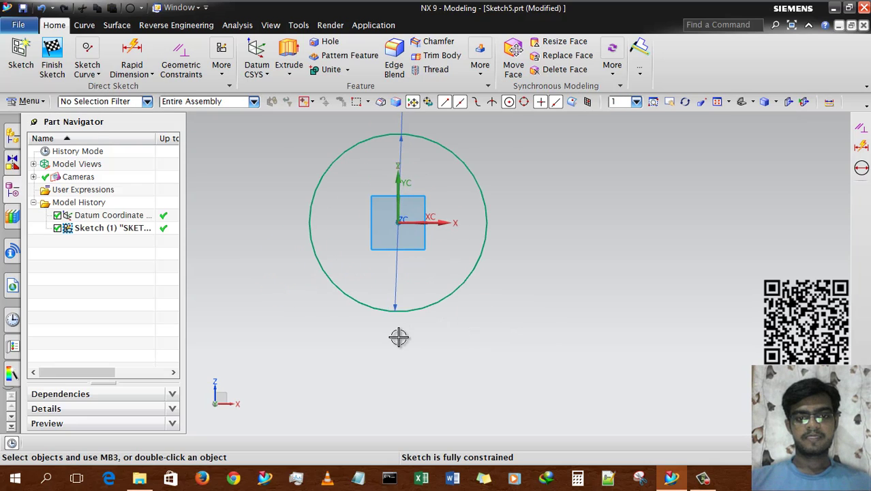
Convert the 100 mm circle to a reference curve.
{"action": "left_click", "coordinate": [90, 71]}
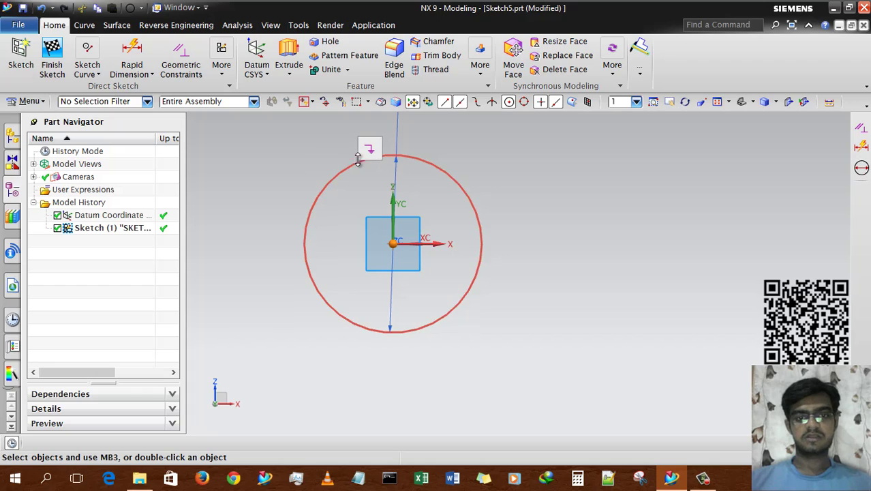
{"action": "left_click", "coordinate": [327, 177]}
{"action": "left_click", "coordinate": [338, 173]}
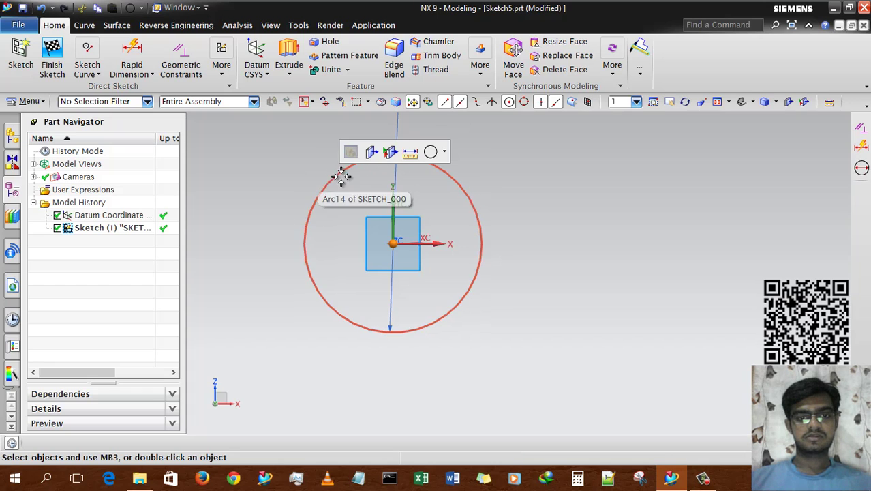
{"action": "left_click", "coordinate": [312, 193]}
{"action": "left_click", "coordinate": [309, 194]}
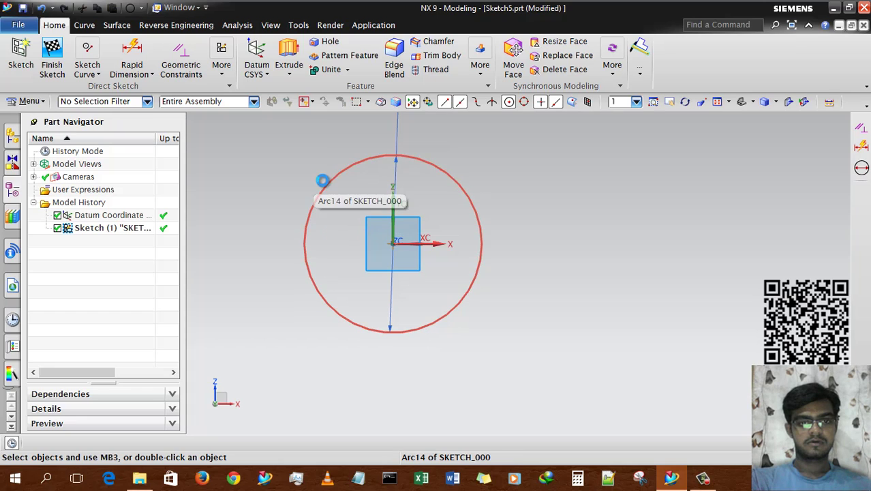
{"action": "left_click", "coordinate": [323, 179]}
{"action": "left_click", "coordinate": [387, 161]}
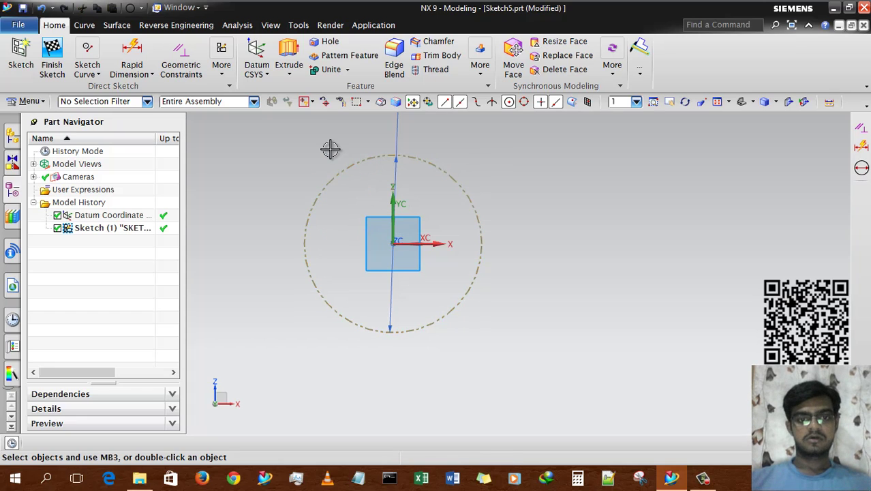
Draw a 15 mm diameter circle centred on the reference circle where it meets the positive X axis.
{"action": "left_click", "coordinate": [99, 74]}
{"action": "left_click", "coordinate": [167, 103]}
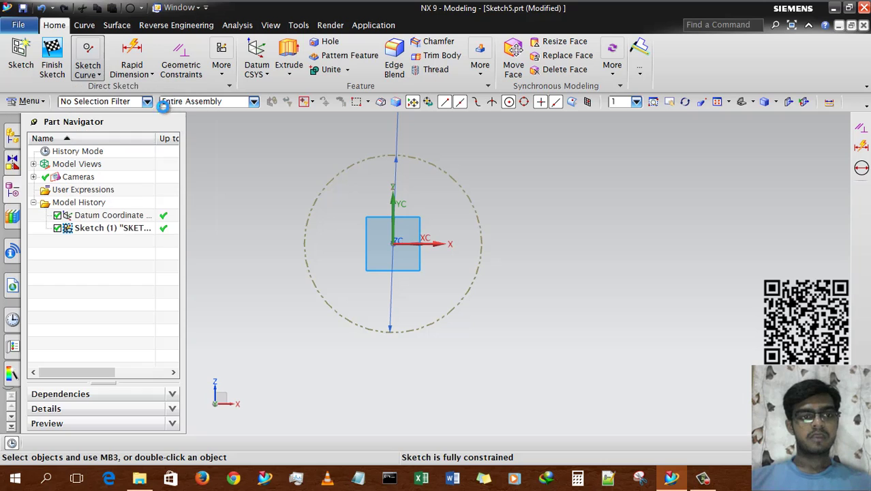
{"action": "left_click", "coordinate": [482, 243]}
{"action": "type", "text": "15"}
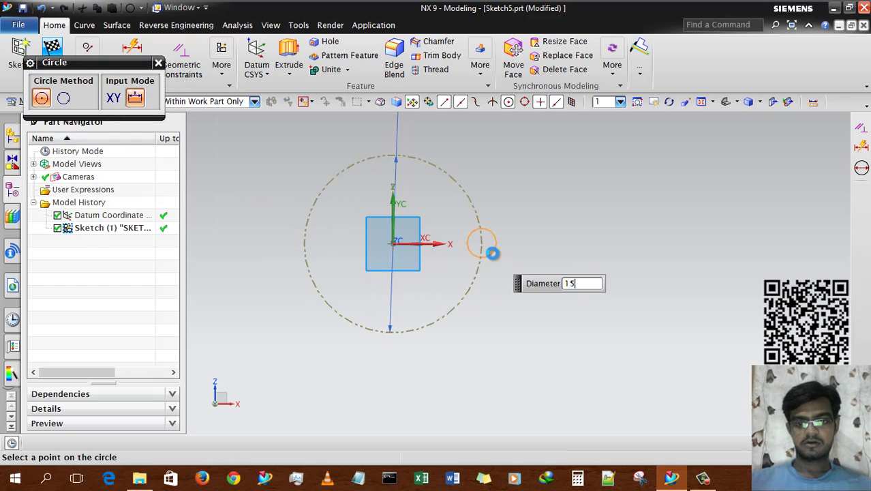
{"action": "key", "text": "Return"}
{"action": "key", "text": "Escape"}
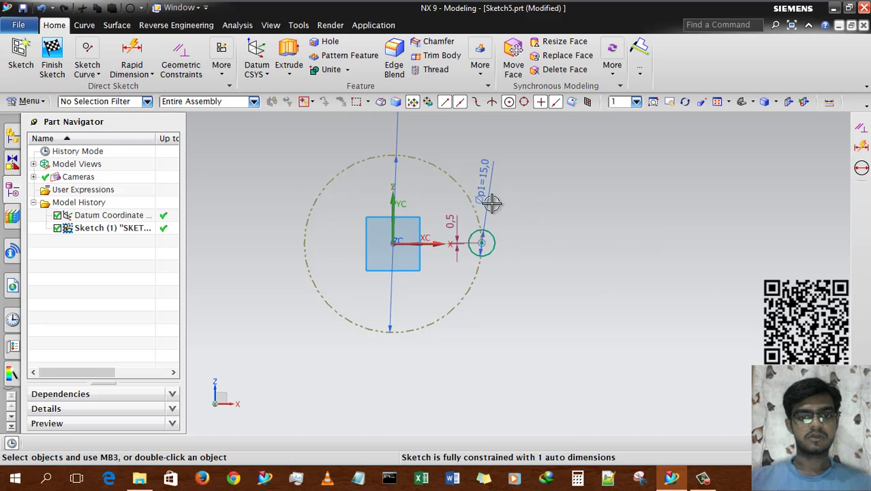
{"action": "left_click", "coordinate": [90, 71]}
{"action": "left_click", "coordinate": [268, 185]}
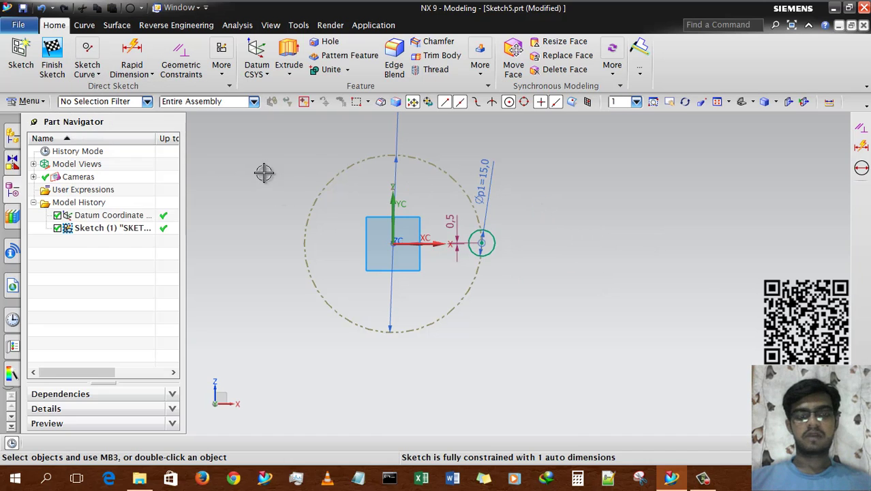
{"action": "left_click", "coordinate": [486, 242]}
{"action": "key", "text": "Escape"}
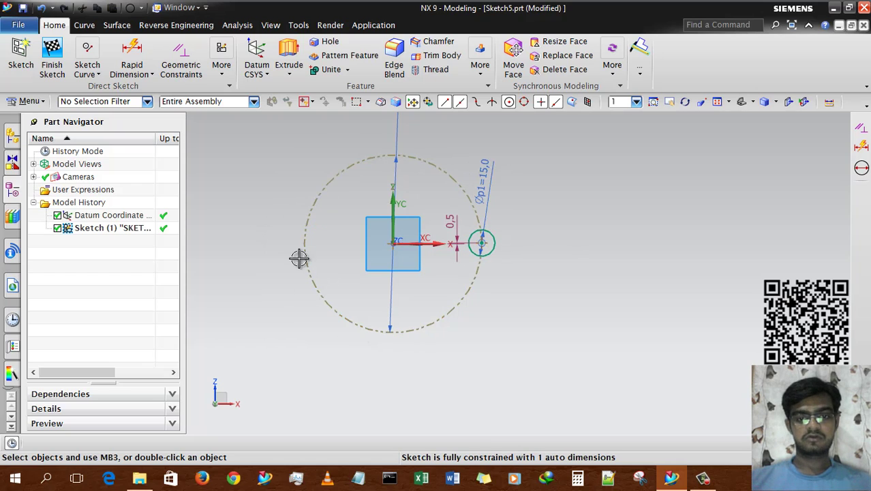
Start the Pattern Curve command and set its layout to Circular.
{"action": "left_click", "coordinate": [90, 79]}
{"action": "left_click", "coordinate": [131, 73]}
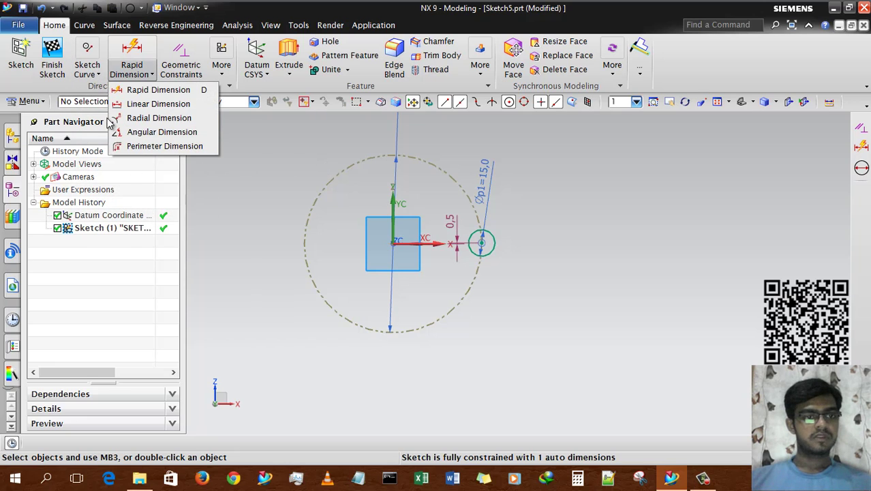
{"action": "left_click", "coordinate": [88, 74]}
{"action": "left_click", "coordinate": [191, 190]}
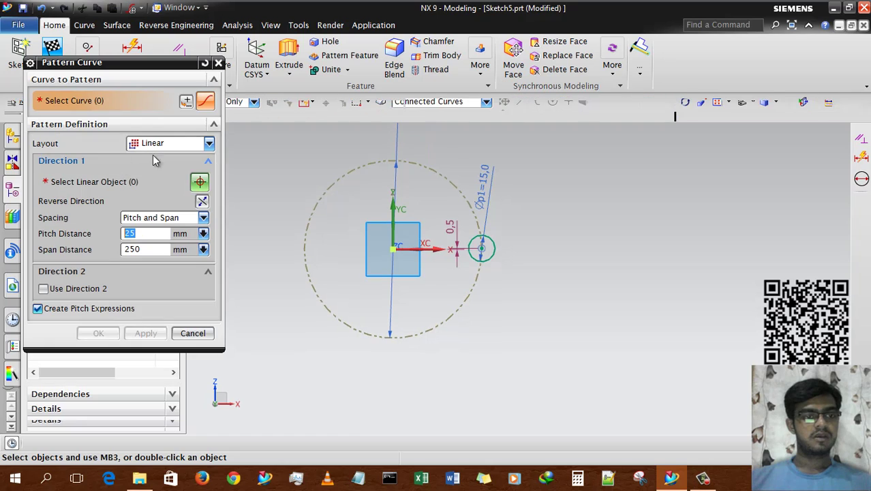
{"action": "left_click", "coordinate": [164, 143]}
{"action": "left_click", "coordinate": [147, 169]}
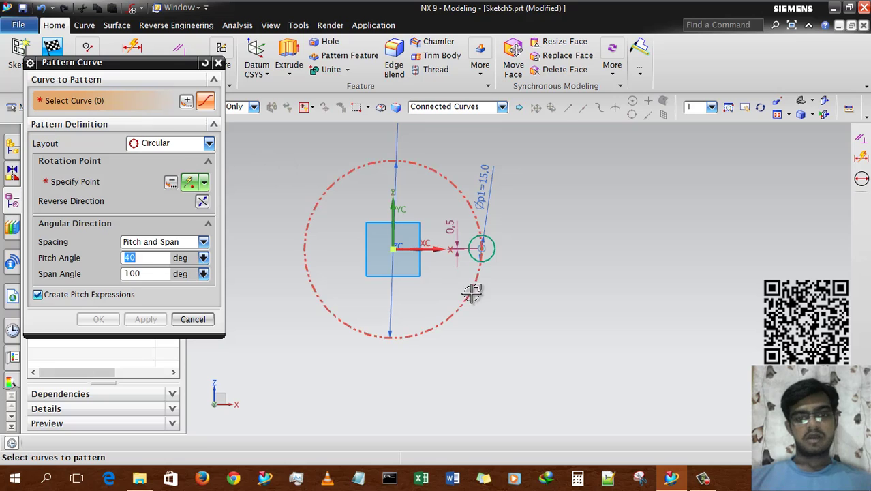
Choose the 15 mm circle as the curve to pattern and the reference circle's centre as rotation point, trying the reversed direction.
{"action": "left_click", "coordinate": [494, 258]}
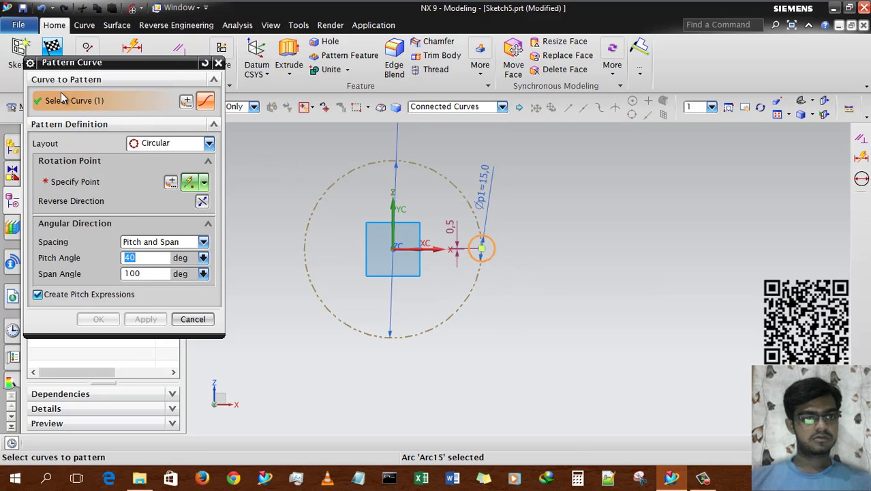
{"action": "left_click", "coordinate": [73, 185]}
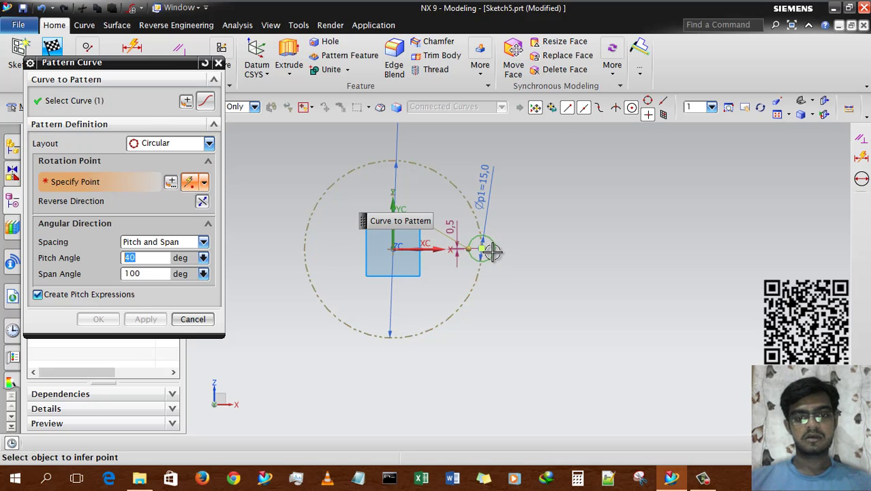
{"action": "left_click", "coordinate": [394, 249]}
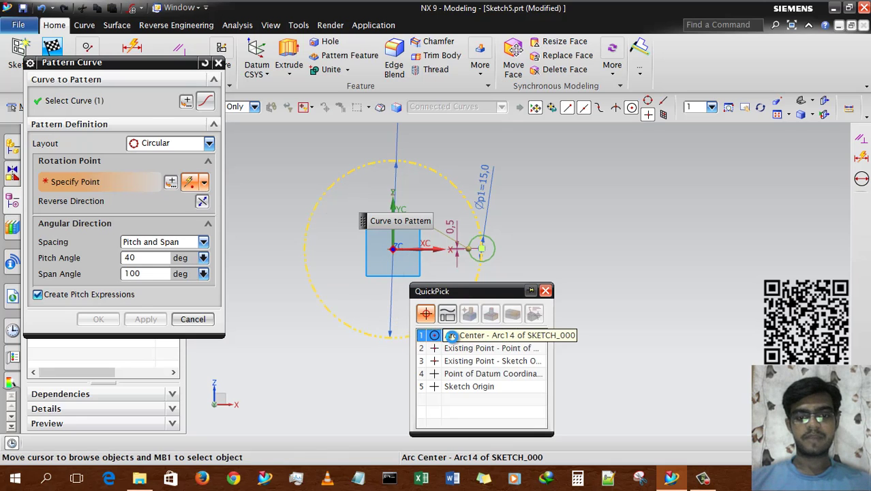
{"action": "left_click", "coordinate": [477, 333]}
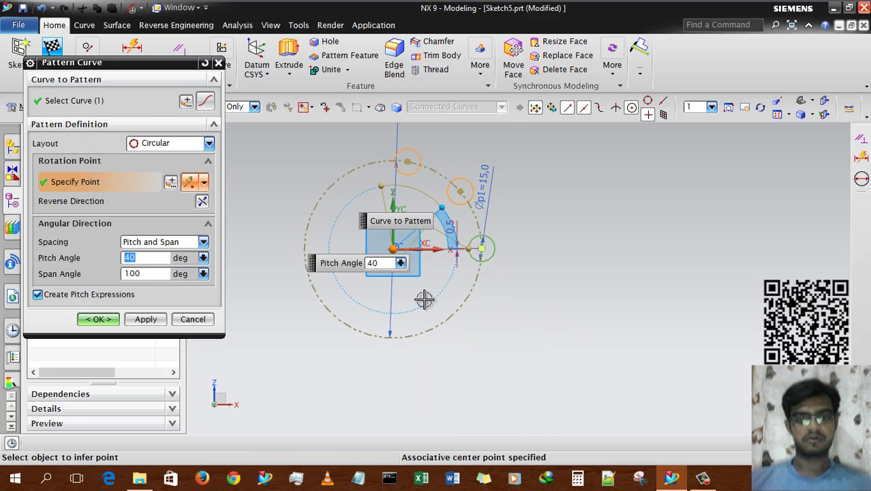
{"action": "left_click", "coordinate": [202, 204]}
{"action": "left_click", "coordinate": [201, 203]}
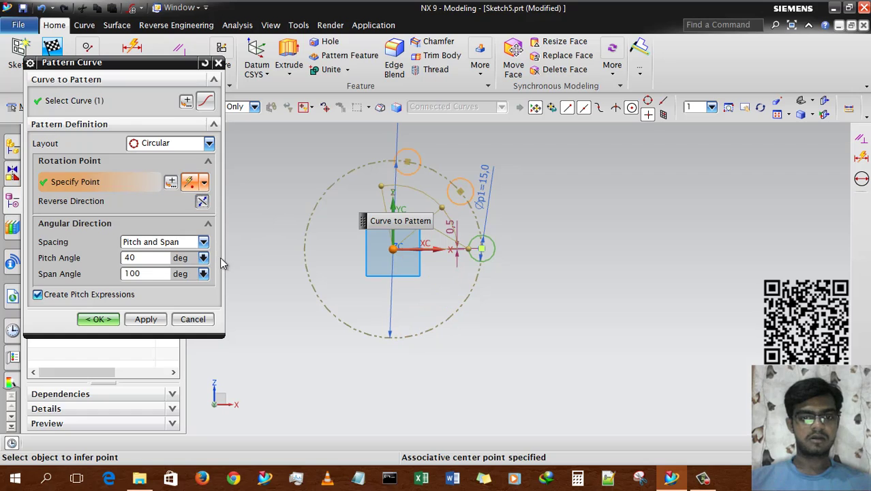
Change the angular spacing to Count and Pitch with a count of 10 and a pitch angle of 30 degrees.
{"action": "left_click", "coordinate": [149, 244]}
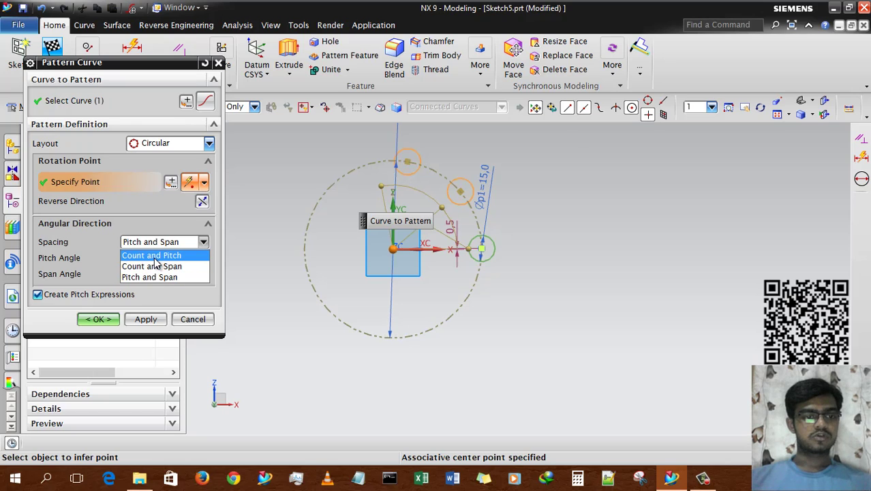
{"action": "left_click", "coordinate": [151, 256]}
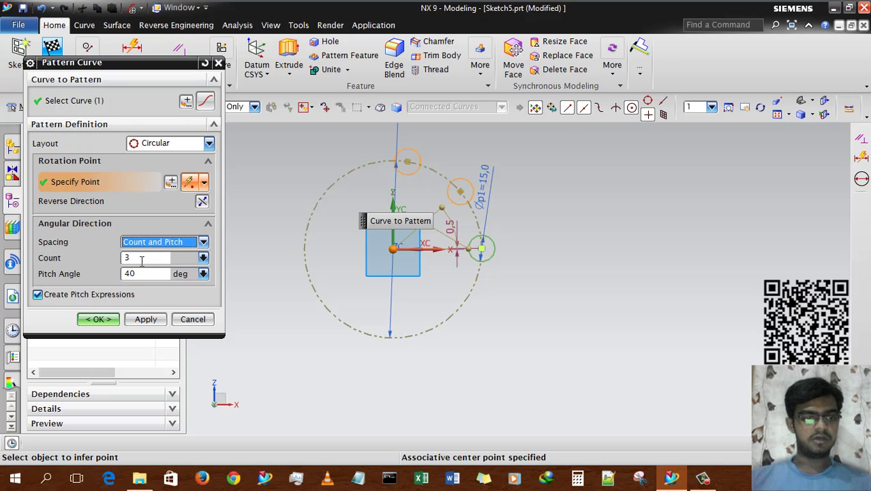
{"action": "left_click", "coordinate": [142, 259]}
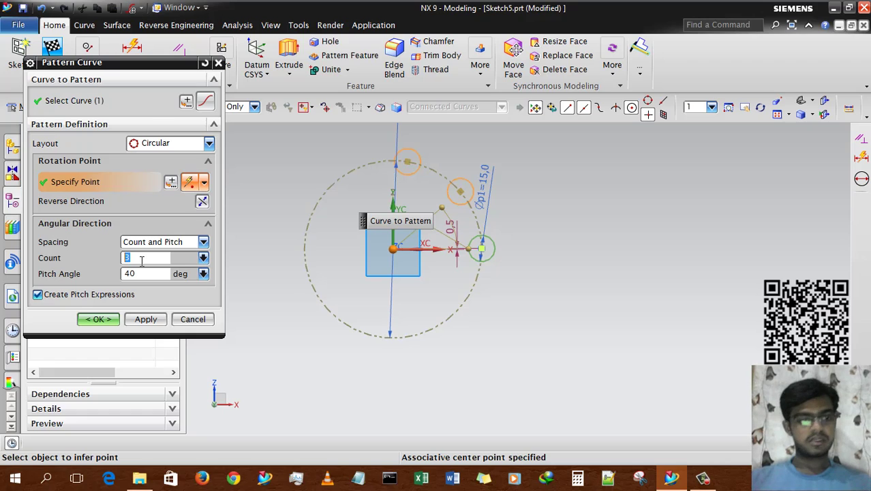
{"action": "key", "text": "Return"}
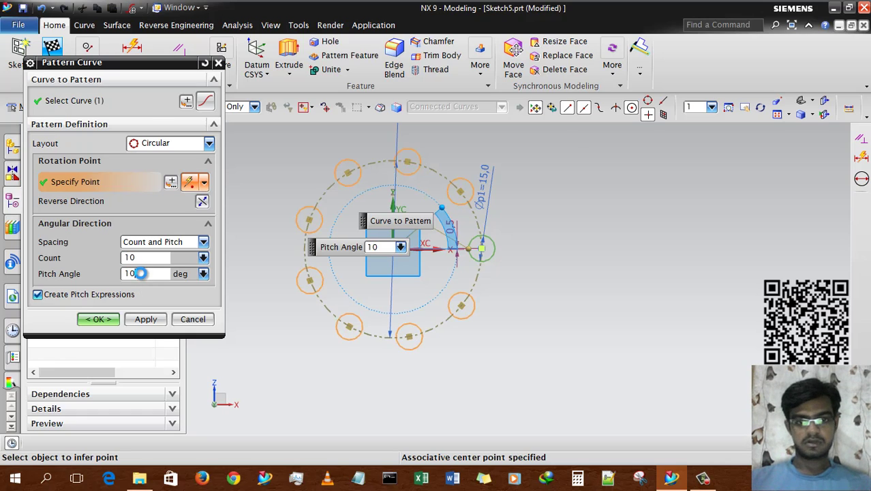
{"action": "left_click", "coordinate": [140, 273]}
{"action": "type", "text": "3"}
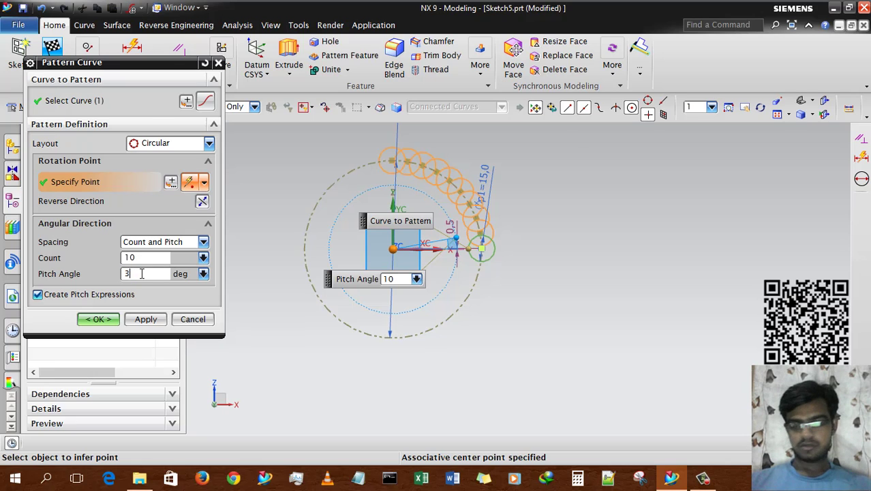
{"action": "type", "text": "0"}
{"action": "key", "text": "Return"}
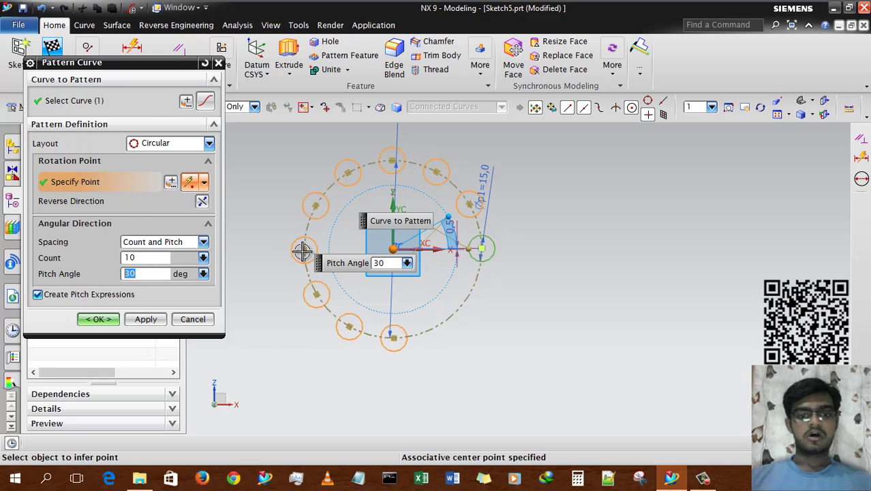
Change the angular spacing to Count and Span with a span angle of 180 degrees.
{"action": "scroll", "coordinate": [471, 245], "scroll_direction": "up", "scroll_amount": 3}
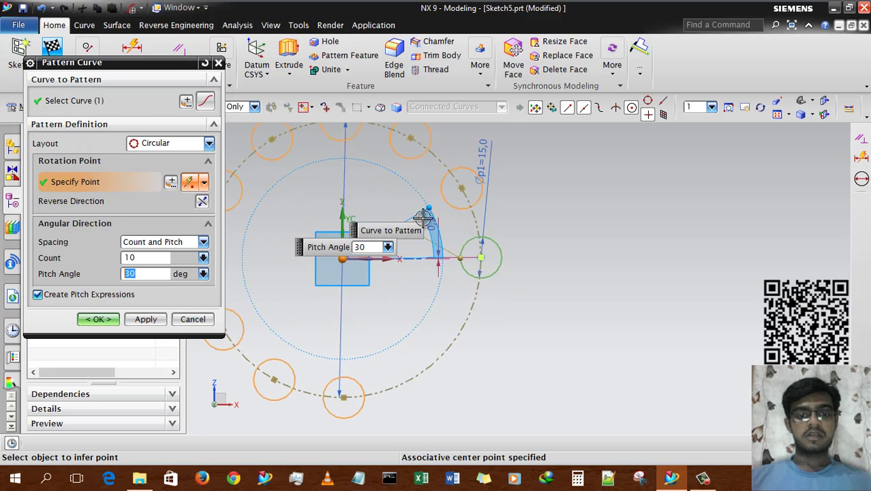
{"action": "left_click", "coordinate": [481, 256]}
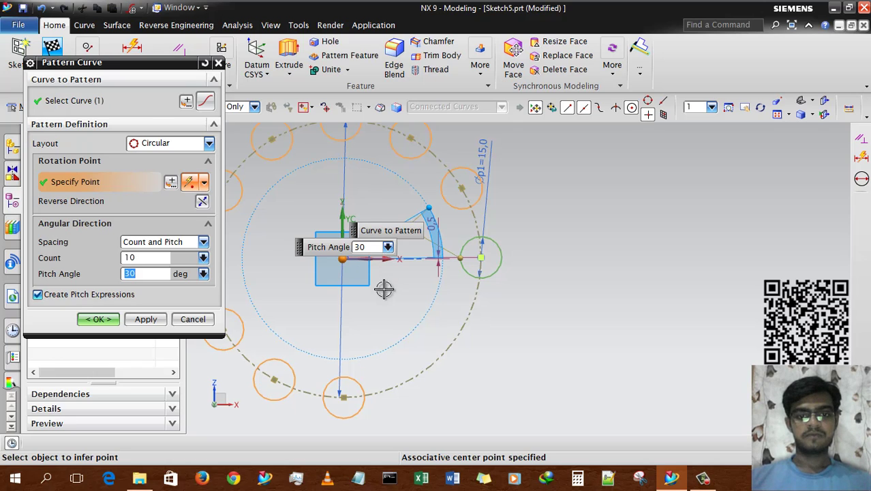
{"action": "scroll", "coordinate": [463, 278], "scroll_direction": "down", "scroll_amount": 5}
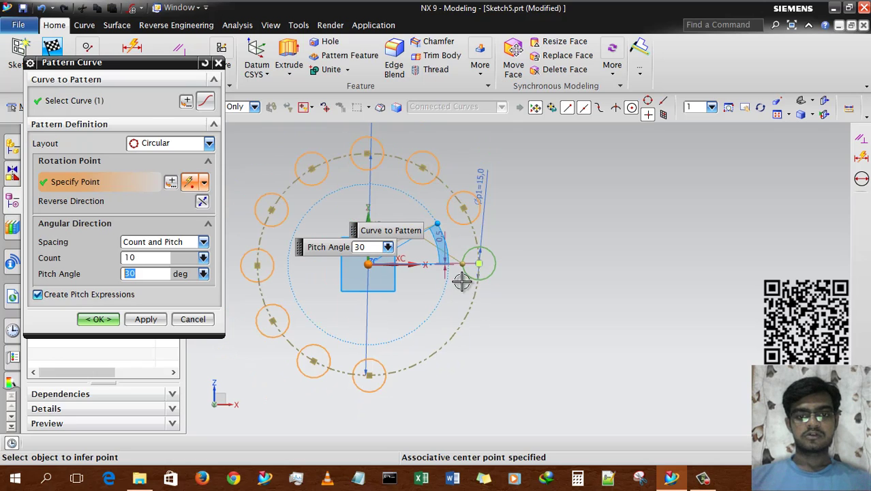
{"action": "left_click", "coordinate": [181, 244]}
{"action": "left_click", "coordinate": [151, 267]}
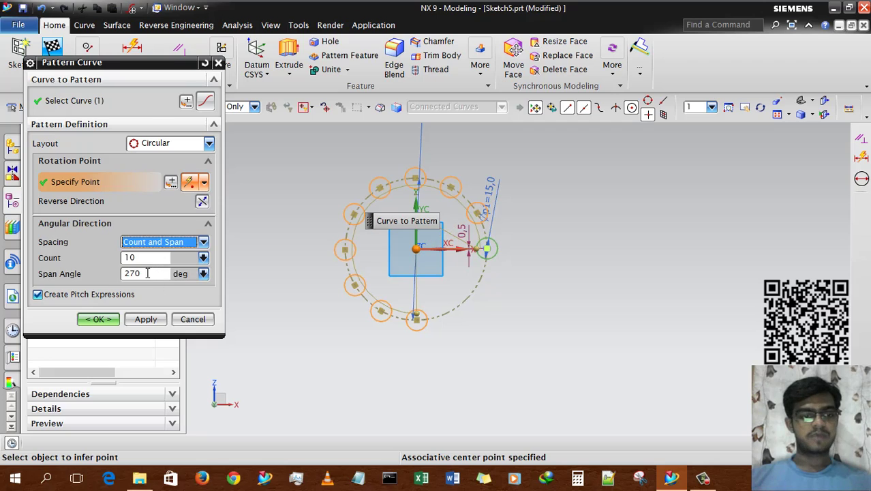
{"action": "left_click", "coordinate": [147, 273]}
{"action": "type", "text": "18"}
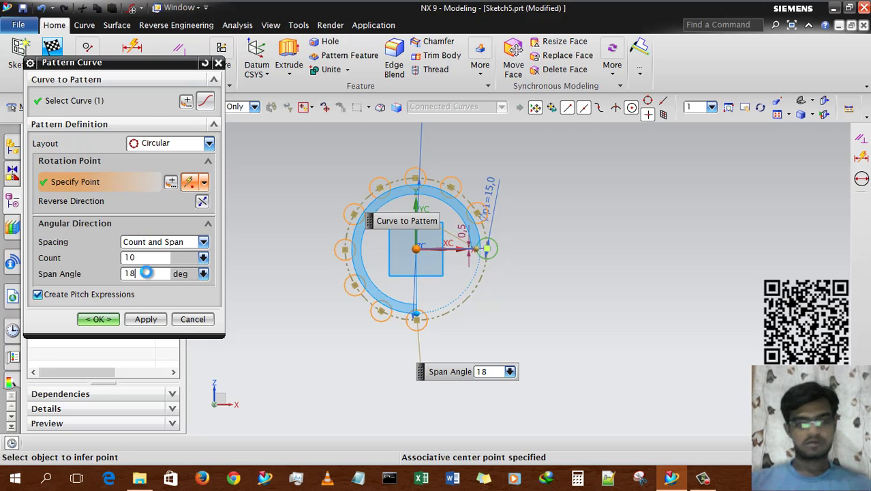
{"action": "type", "text": "0"}
{"action": "key", "text": "Return"}
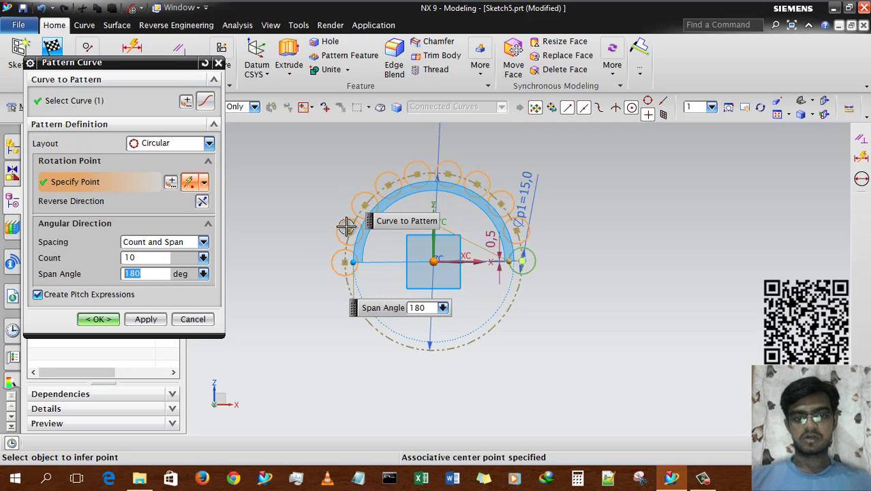
Change the angular spacing to Pitch and Span with a pitch angle of 5 degrees, keeping the 180-degree span.
{"action": "left_click", "coordinate": [140, 260]}
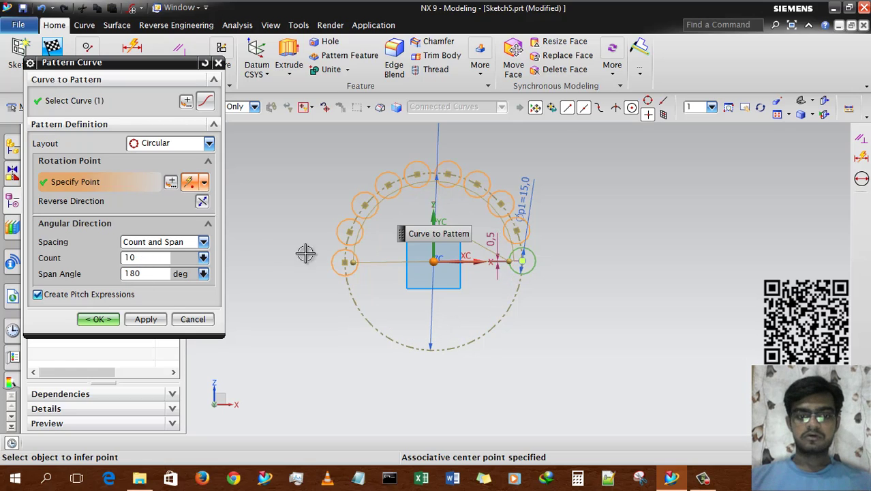
{"action": "left_click", "coordinate": [161, 274]}
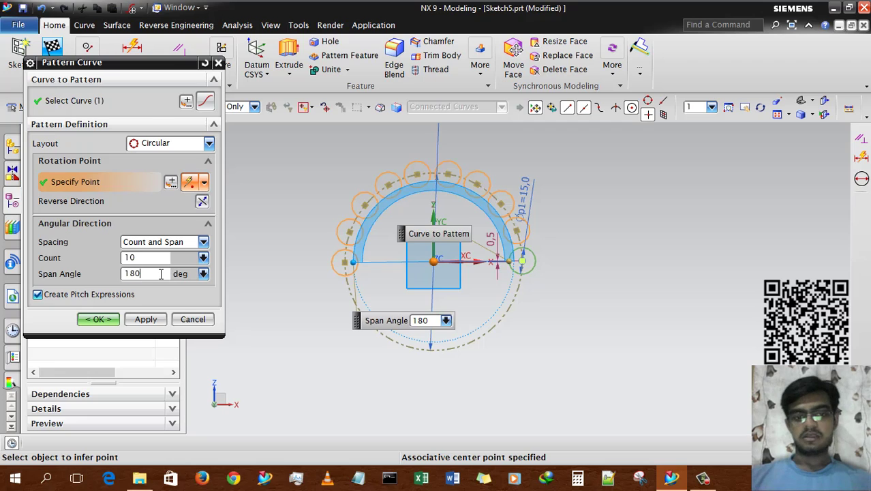
{"action": "left_click", "coordinate": [156, 242]}
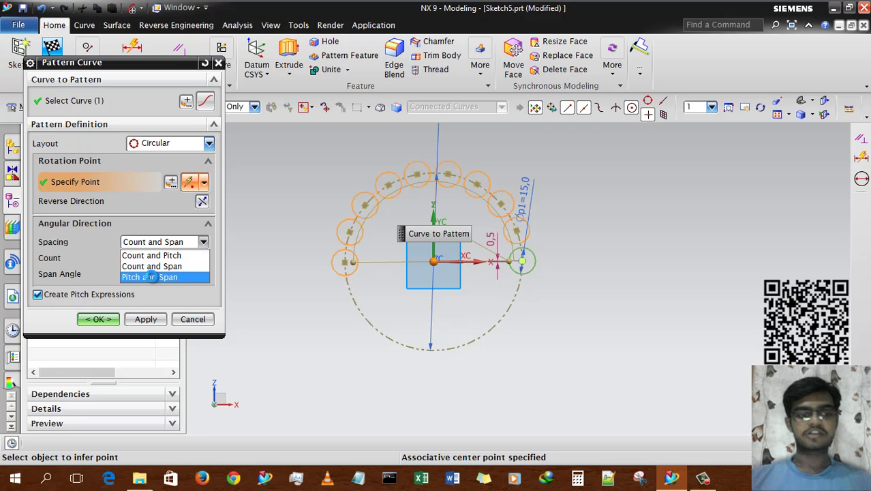
{"action": "left_click", "coordinate": [150, 276]}
{"action": "left_click", "coordinate": [145, 259]}
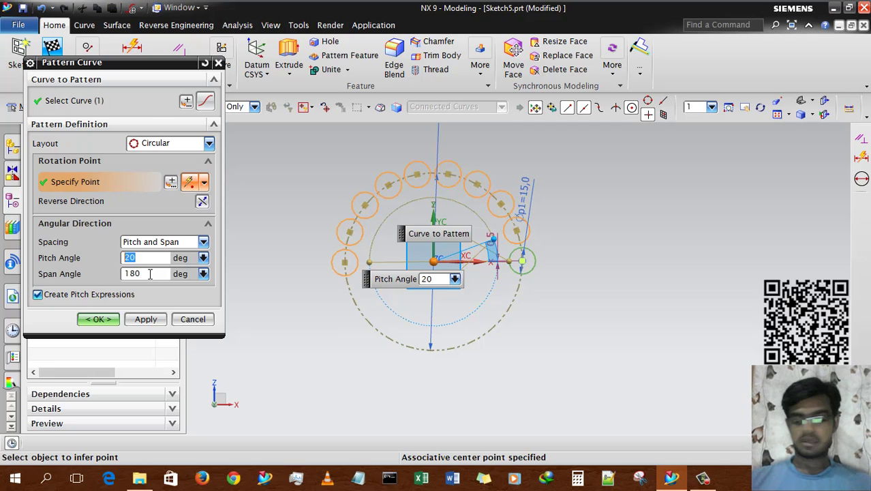
{"action": "type", "text": "5"}
{"action": "key", "text": "Return"}
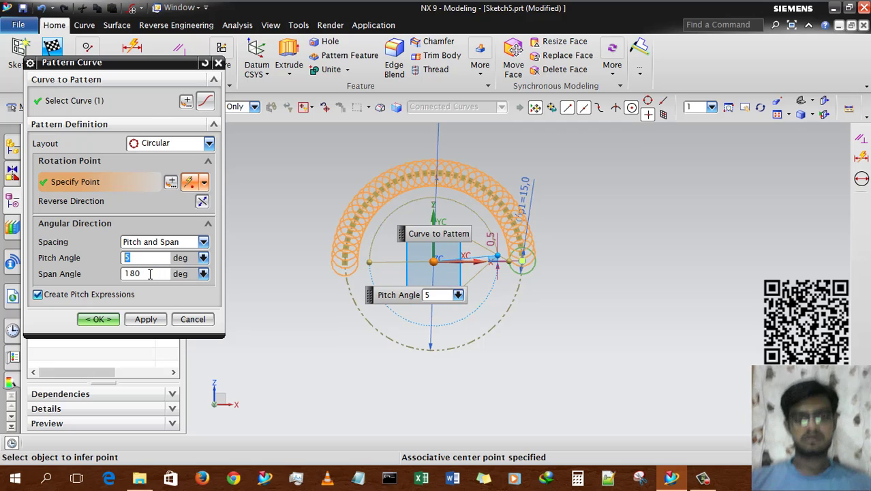
{"action": "left_click", "coordinate": [145, 273]}
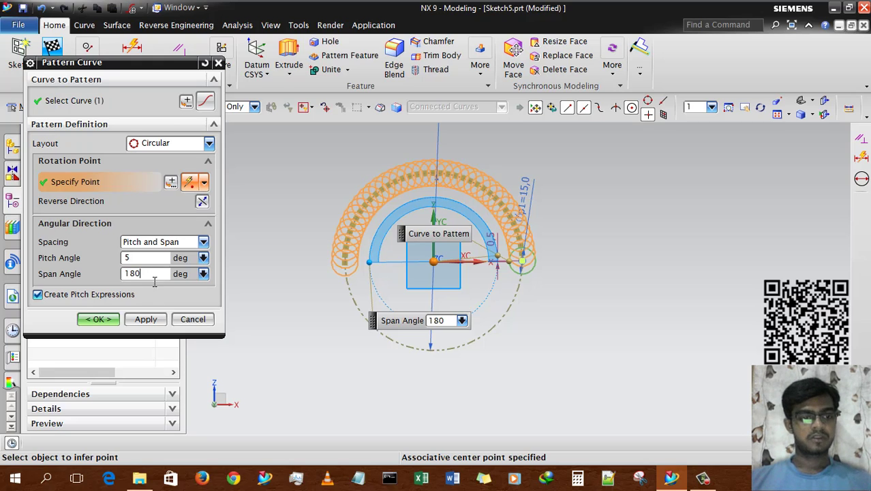
Cancel the circular pattern, undo back to the 400 by 200 mm rectangle sketch and fit it in the view.
{"action": "left_click", "coordinate": [136, 145]}
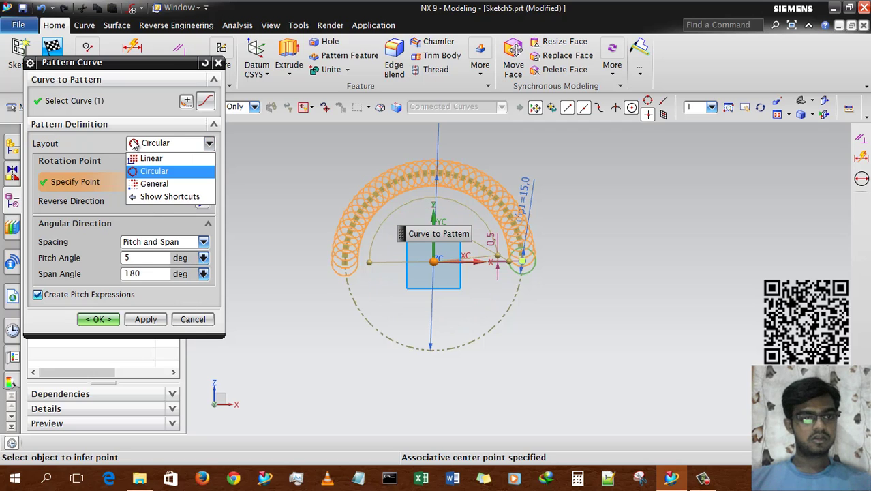
{"action": "left_click", "coordinate": [199, 330]}
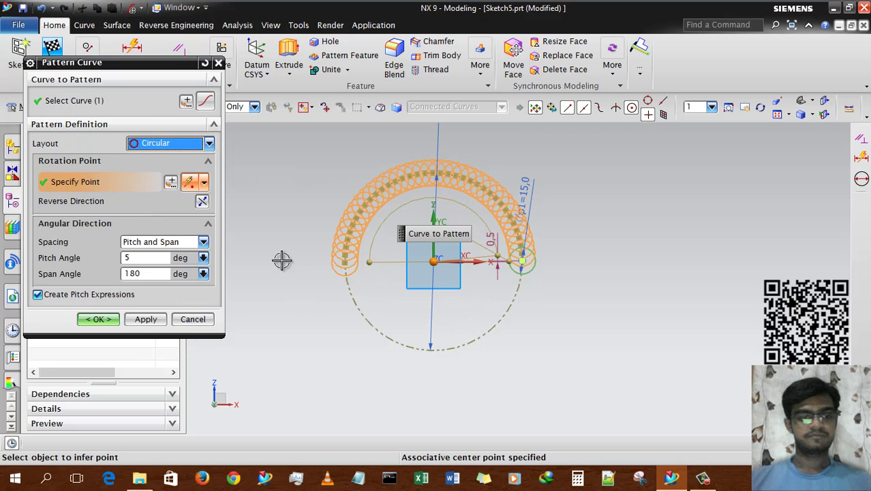
{"action": "left_click", "coordinate": [193, 320]}
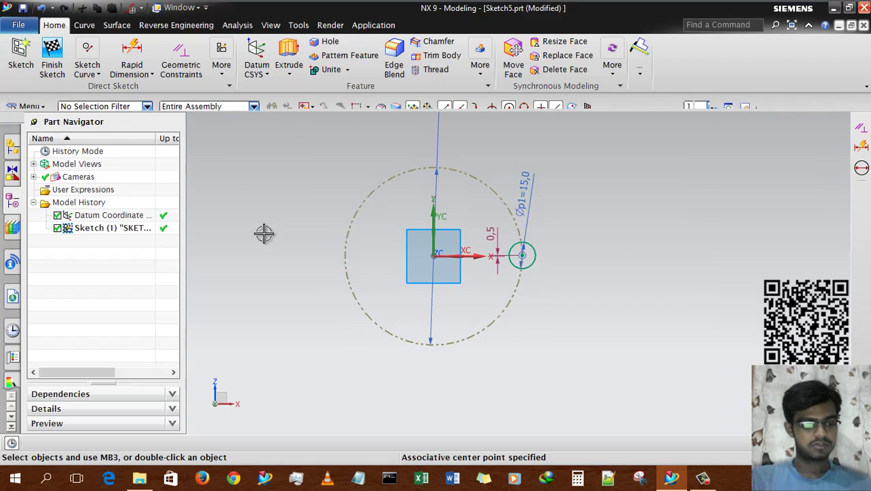
{"action": "key", "text": "ctrl+z"}
{"action": "key", "text": "ctrl+z"}
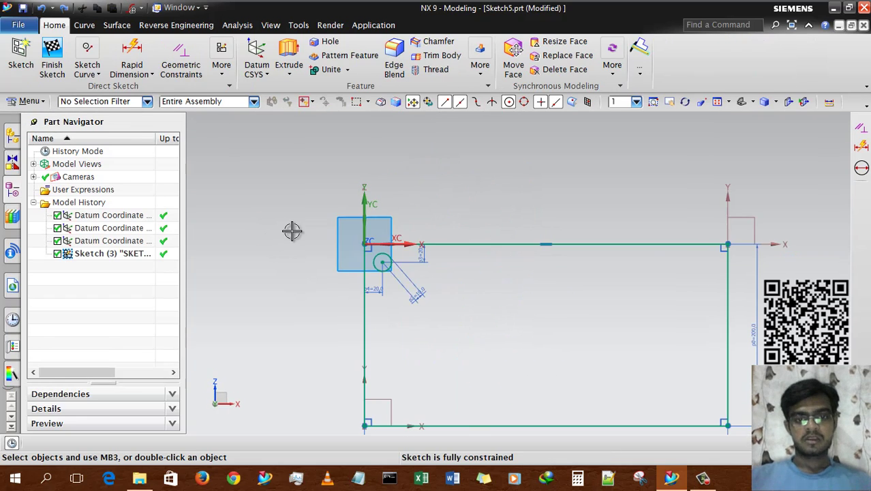
{"action": "key", "text": "ctrl+f"}
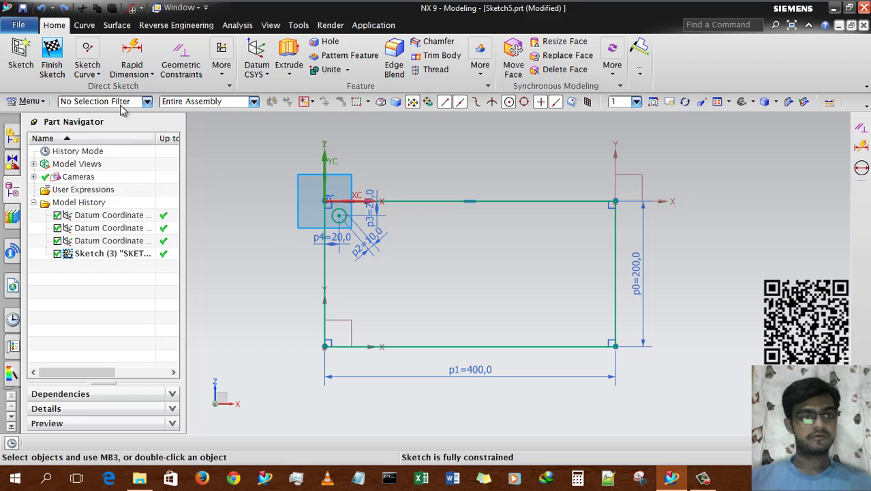
Start a Pattern Curve on the small circle near the rectangle's upper-left corner and set the layout to General.
{"action": "left_click", "coordinate": [102, 79]}
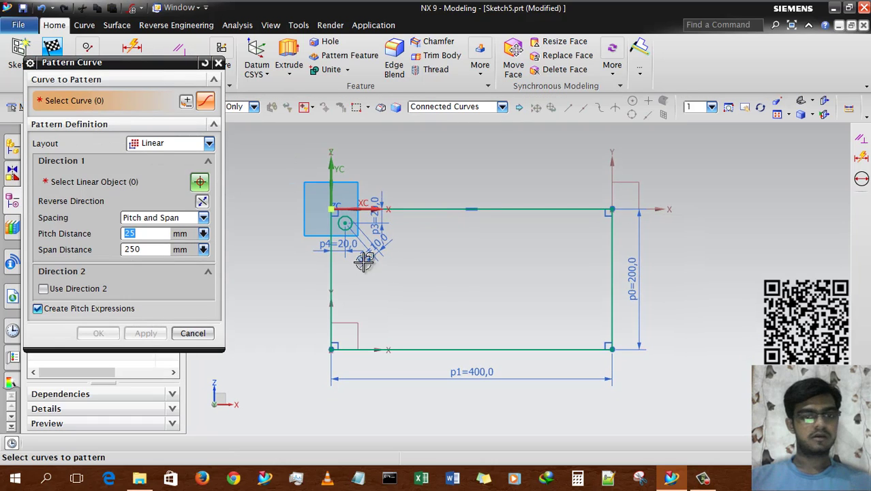
{"action": "scroll", "coordinate": [349, 227], "scroll_direction": "up", "scroll_amount": 5}
{"action": "left_click", "coordinate": [358, 236]}
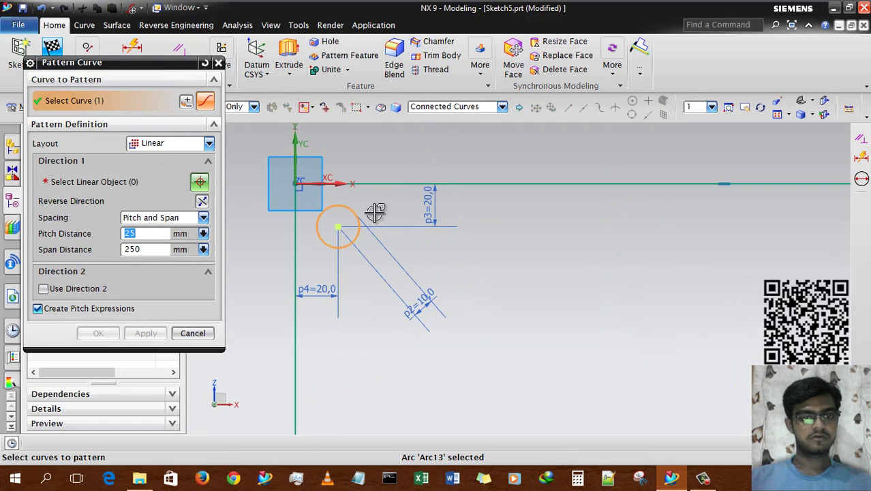
{"action": "left_click", "coordinate": [142, 143]}
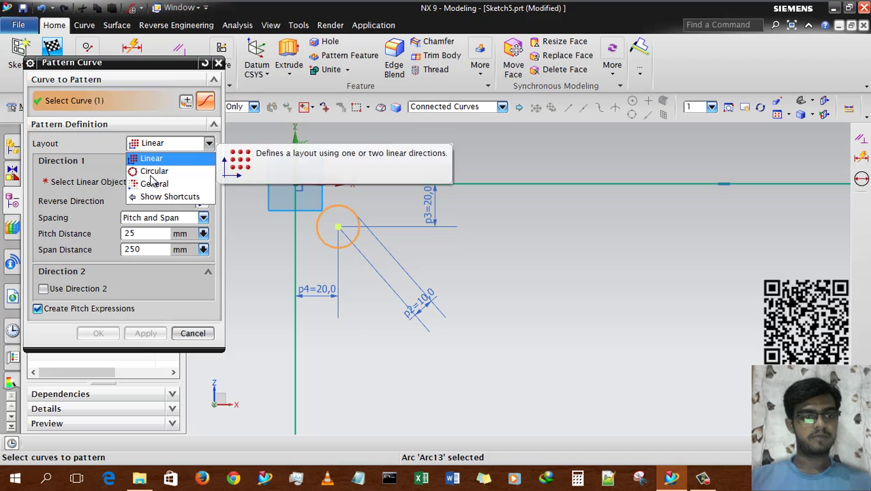
{"action": "left_click", "coordinate": [154, 184]}
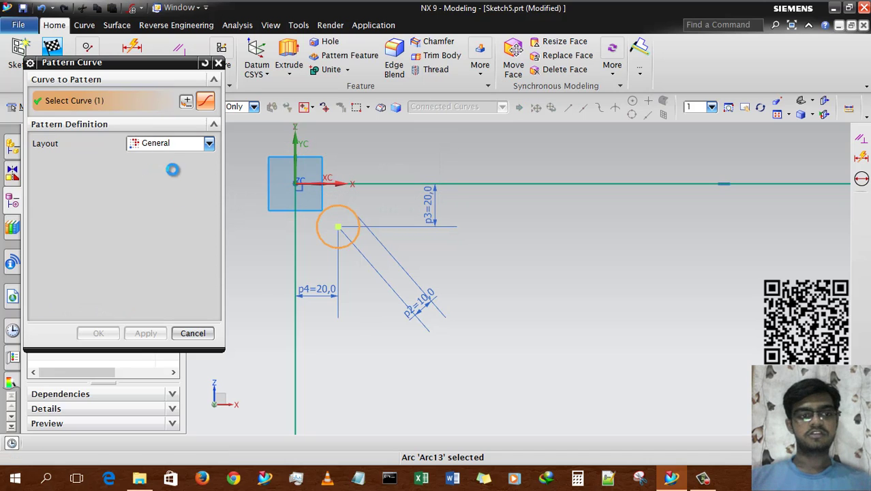
{"action": "scroll", "coordinate": [276, 172], "scroll_direction": "down", "scroll_amount": 4}
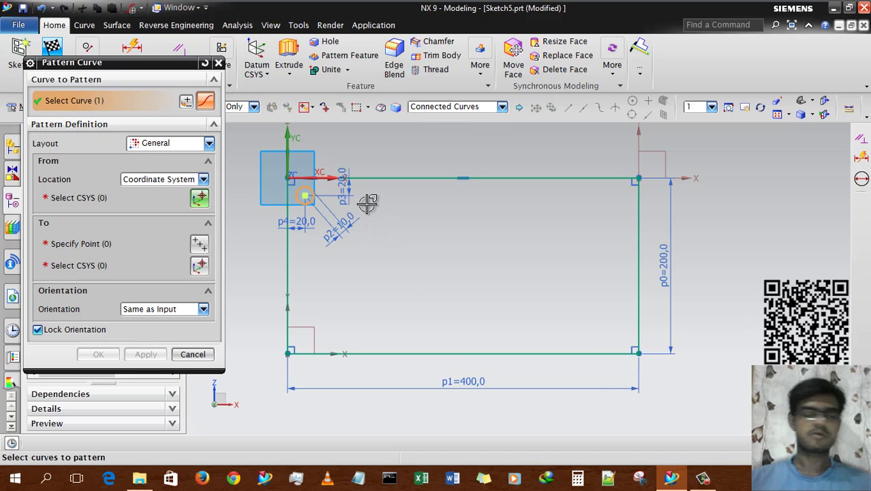
{"action": "scroll", "coordinate": [303, 186], "scroll_direction": "down", "scroll_amount": 1}
{"action": "scroll", "coordinate": [338, 219], "scroll_direction": "down", "scroll_amount": 1}
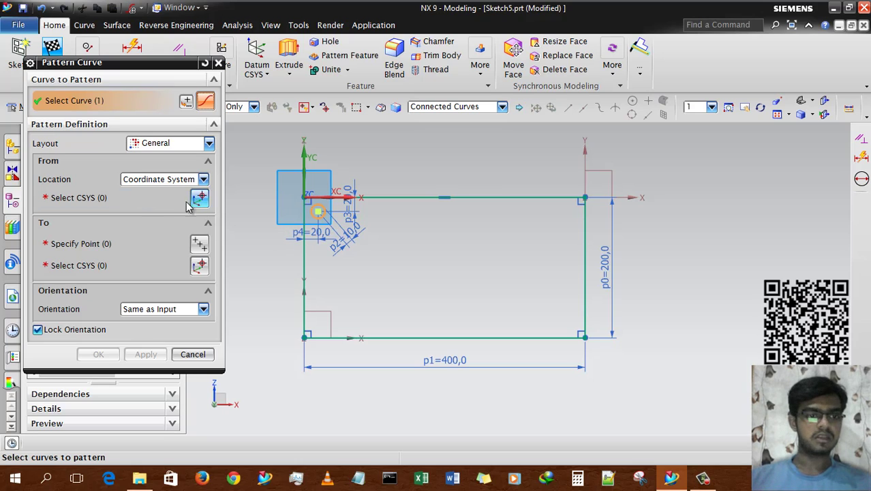
Set the From location to Point and specify the small circle's centre as the reference point.
{"action": "left_click", "coordinate": [159, 180]}
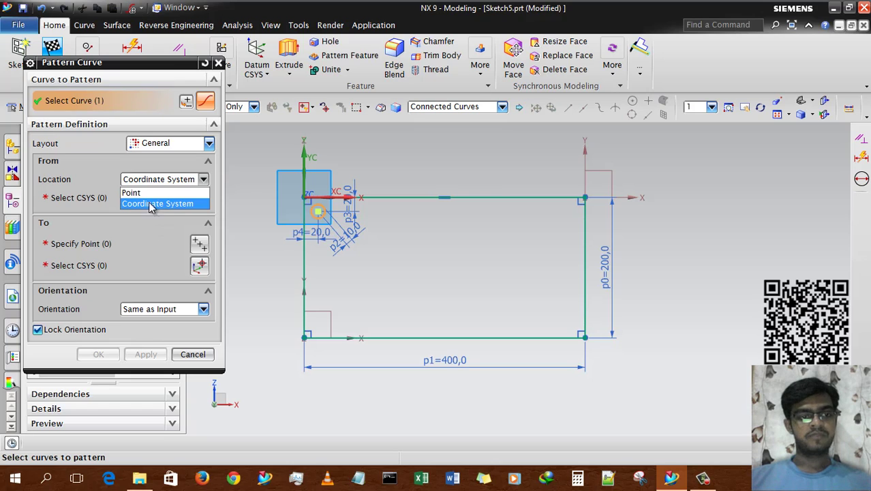
{"action": "left_click", "coordinate": [142, 193]}
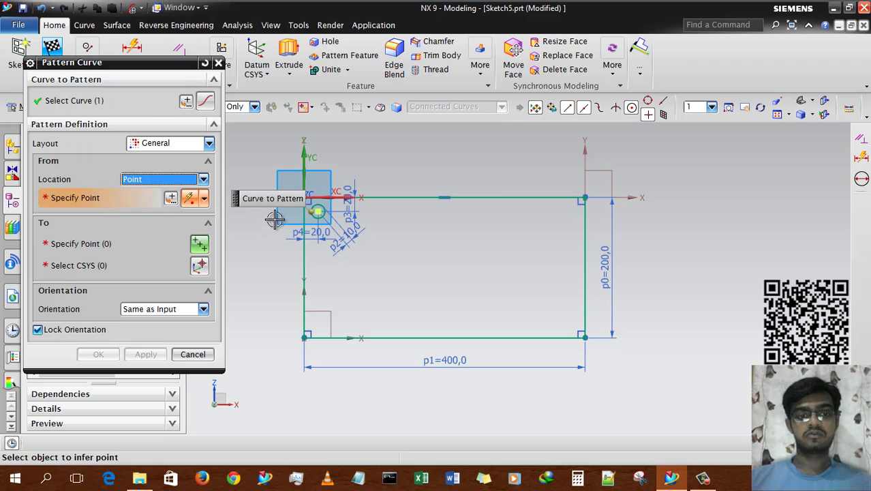
{"action": "scroll", "coordinate": [277, 218], "scroll_direction": "up", "scroll_amount": 5}
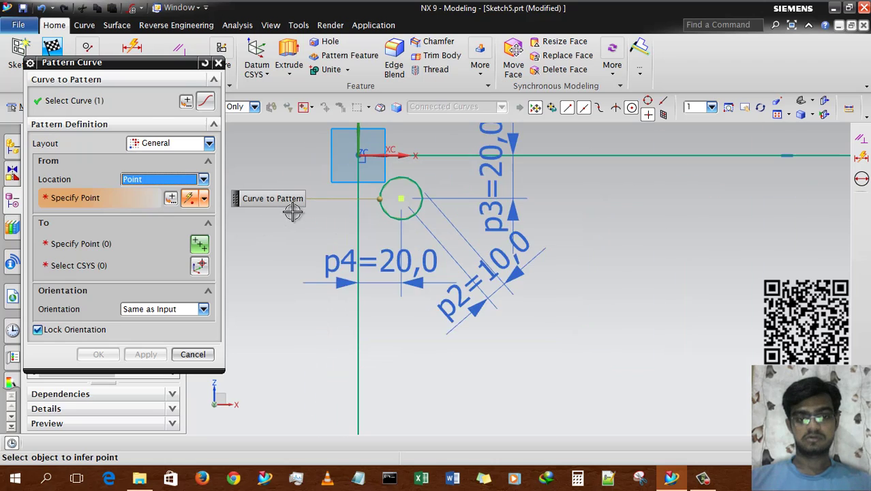
{"action": "left_click", "coordinate": [415, 208]}
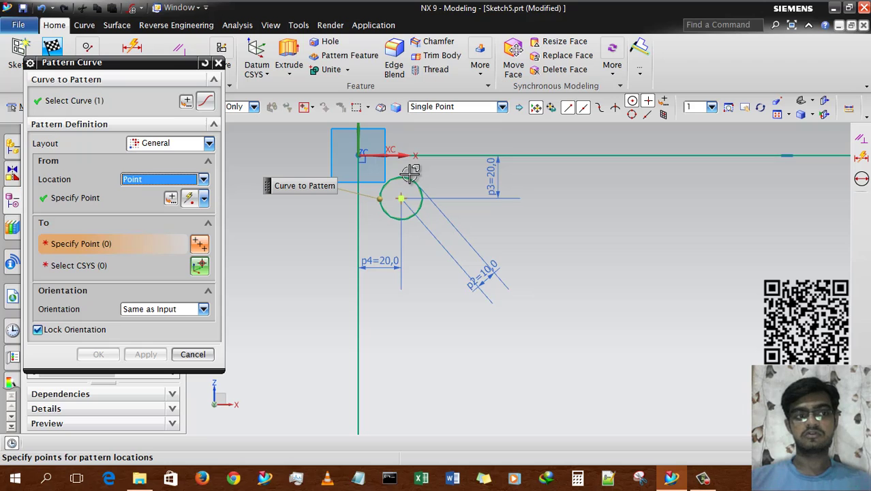
{"action": "scroll", "coordinate": [411, 175], "scroll_direction": "down", "scroll_amount": 3}
{"action": "scroll", "coordinate": [350, 346], "scroll_direction": "up", "scroll_amount": 2}
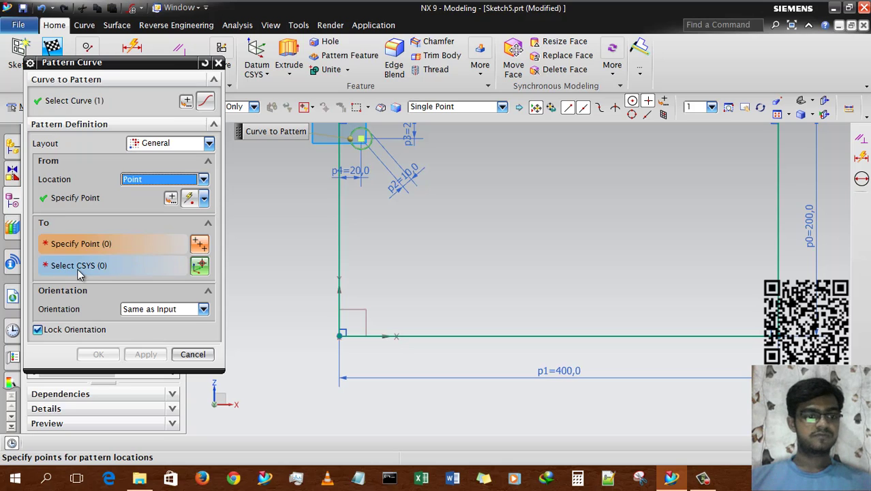
Specify three target points for the copies: the rectangle's lower-left corner, a free point inside it, and its lower-right corner.
{"action": "left_click", "coordinate": [77, 269]}
{"action": "left_click", "coordinate": [96, 243]}
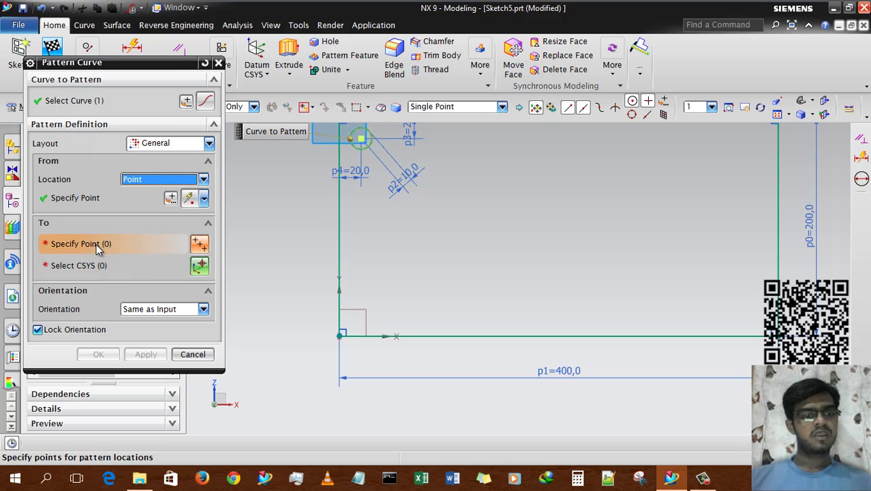
{"action": "left_click", "coordinate": [341, 335]}
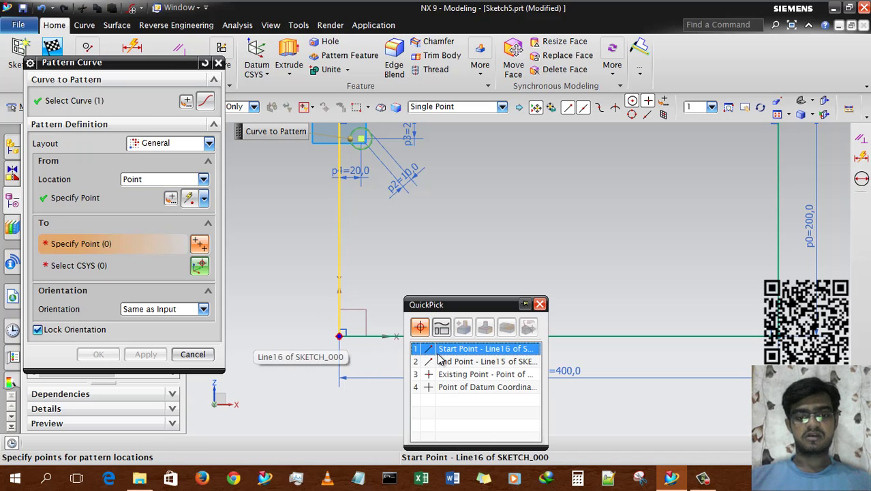
{"action": "left_click", "coordinate": [464, 351]}
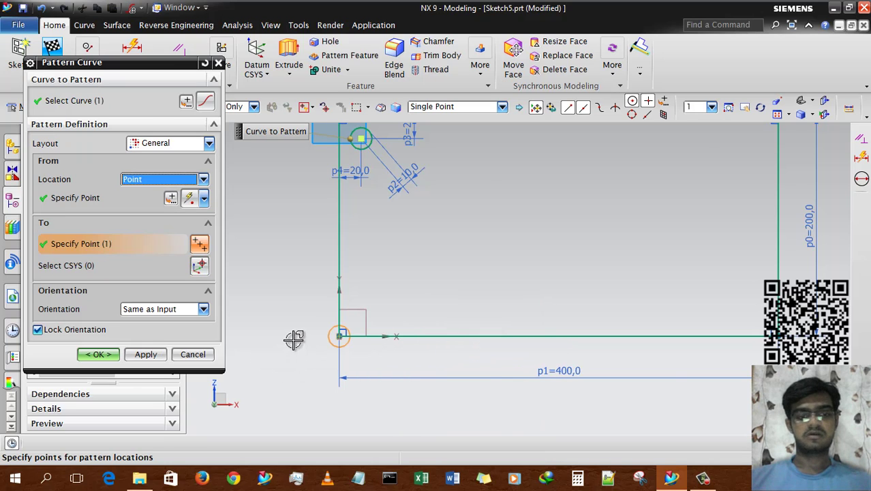
{"action": "scroll", "coordinate": [291, 338], "scroll_direction": "down", "scroll_amount": 1}
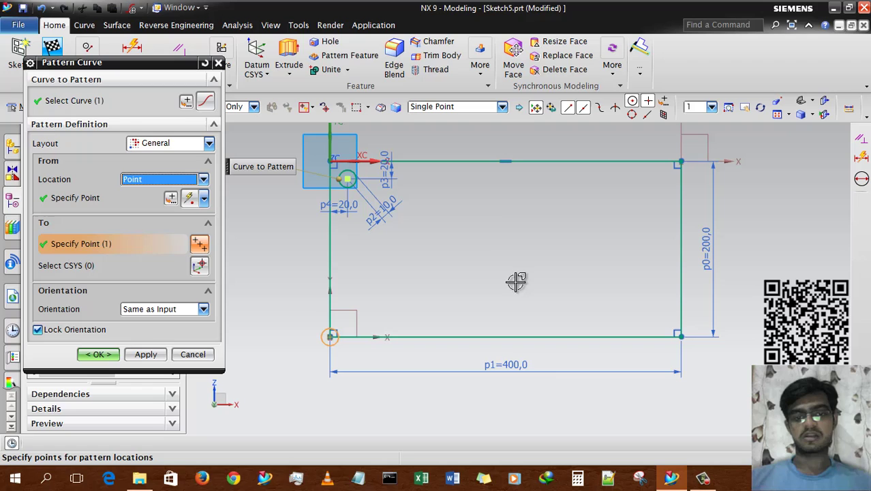
{"action": "left_click", "coordinate": [480, 222]}
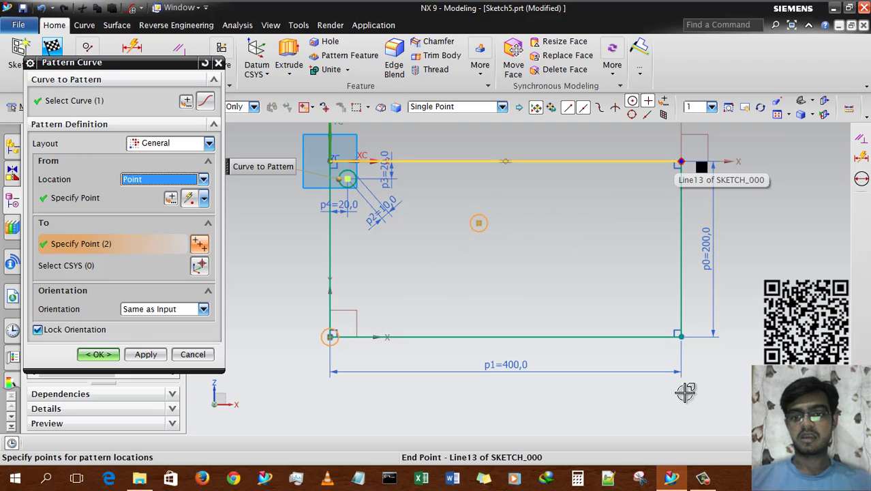
{"action": "left_click", "coordinate": [684, 335]}
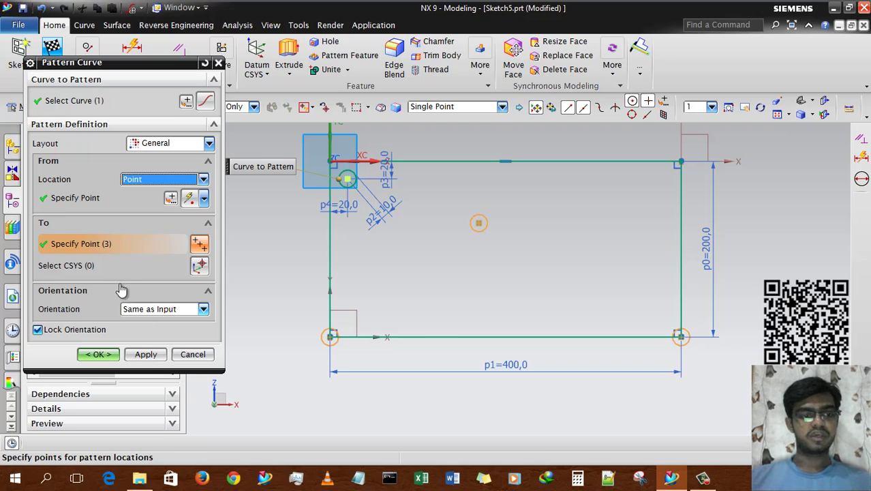
Add the coordinate system at the rectangle's upper-right corner as another target location for the pattern.
{"action": "left_click", "coordinate": [98, 273]}
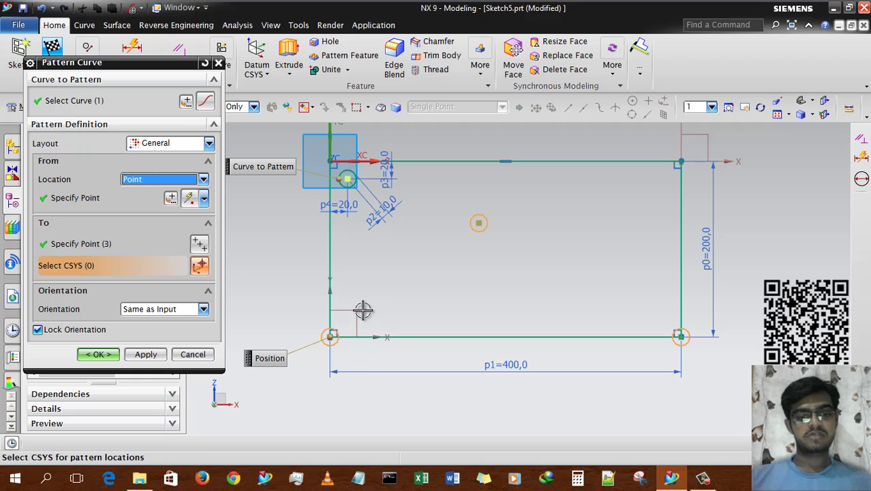
{"action": "left_click", "coordinate": [698, 164]}
{"action": "scroll", "coordinate": [618, 255], "scroll_direction": "down", "scroll_amount": 2}
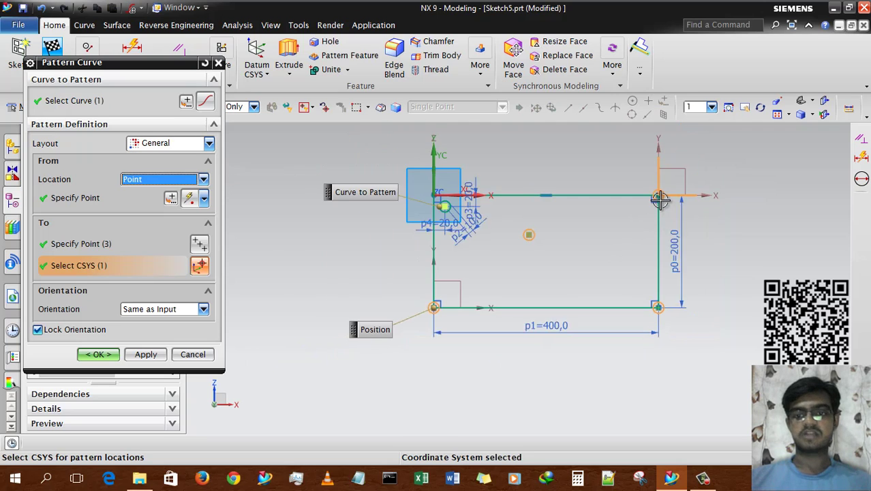
{"action": "scroll", "coordinate": [641, 205], "scroll_direction": "up", "scroll_amount": 4}
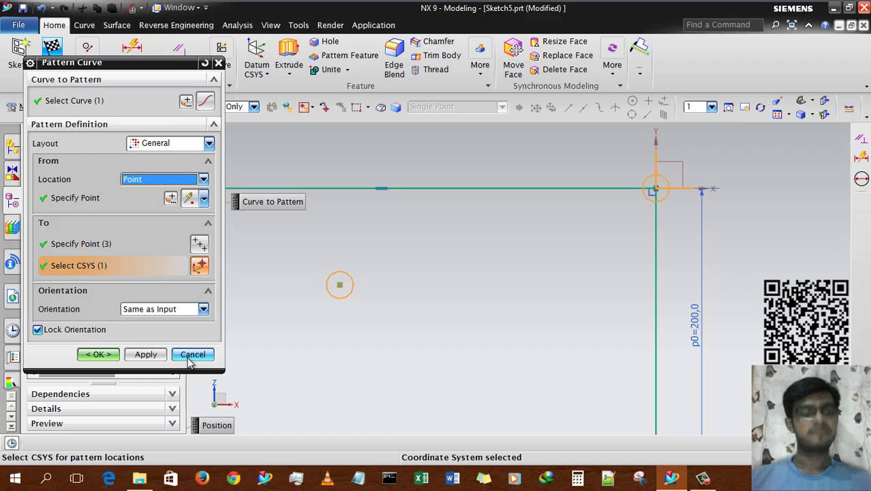
Switch the pattern's From location to Coordinate System, then cancel the general pattern.
{"action": "left_click", "coordinate": [140, 180]}
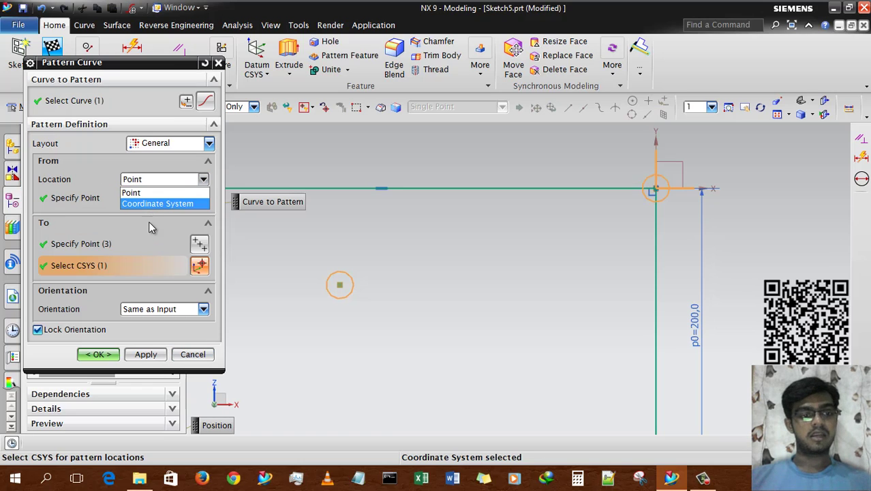
{"action": "left_click", "coordinate": [141, 204]}
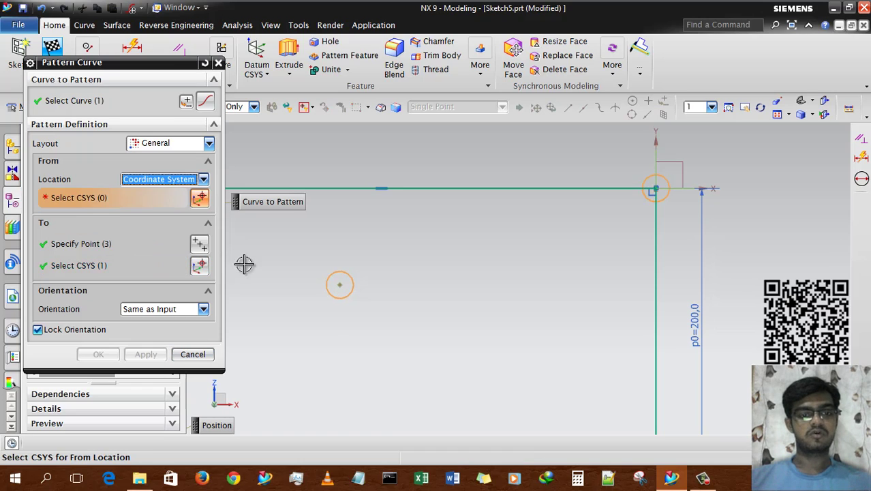
{"action": "left_click", "coordinate": [192, 354]}
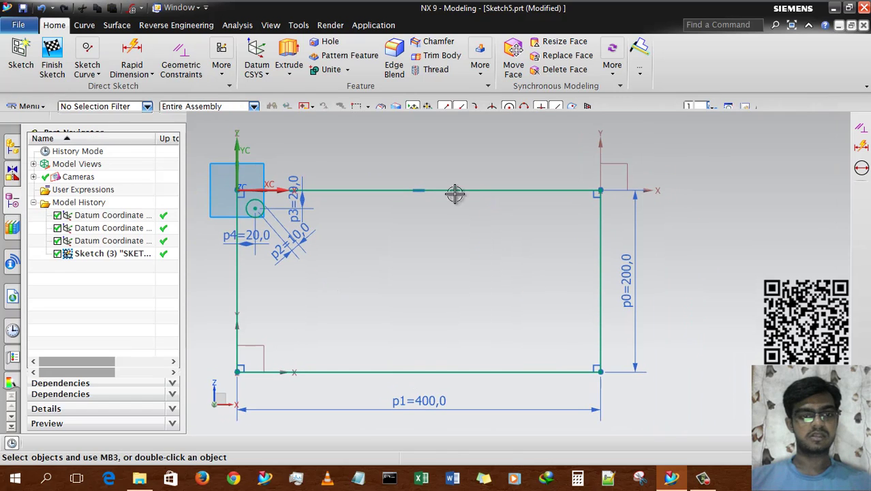
Start a Pattern Curve of the small circle with the General layout and the From location set to Coordinate System.
{"action": "left_click", "coordinate": [89, 68]}
{"action": "left_click", "coordinate": [189, 189]}
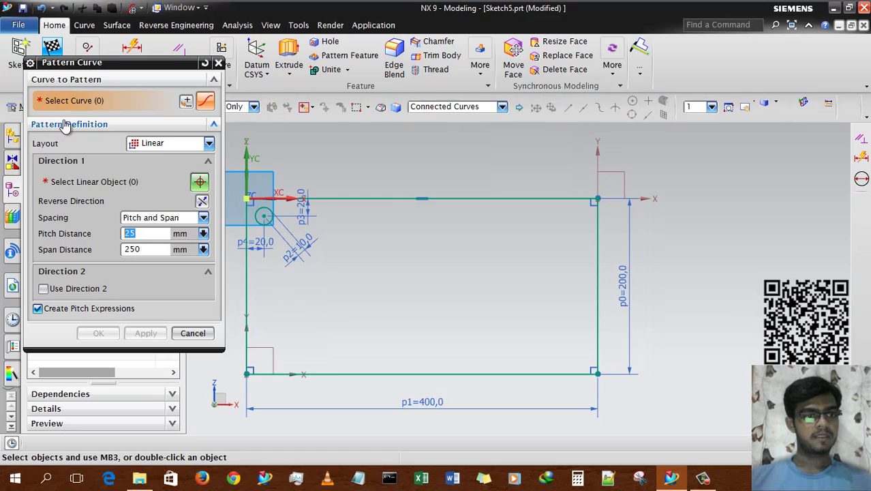
{"action": "left_click", "coordinate": [266, 210]}
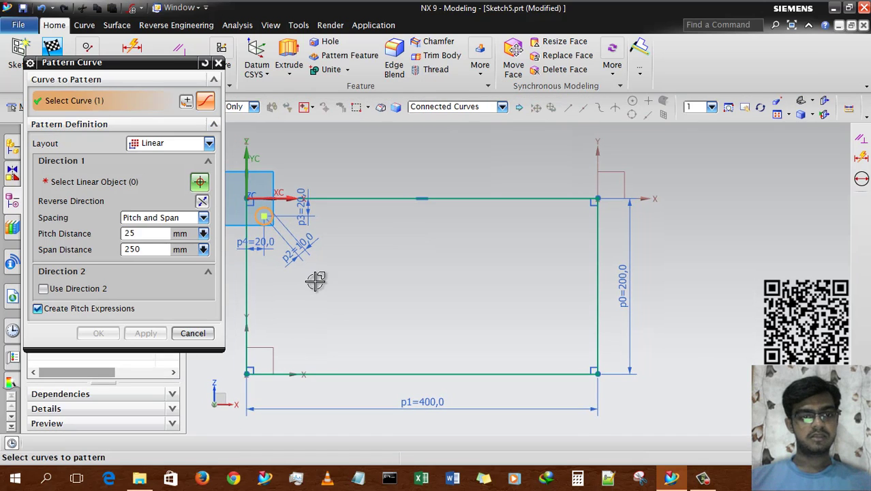
{"action": "left_click", "coordinate": [171, 144]}
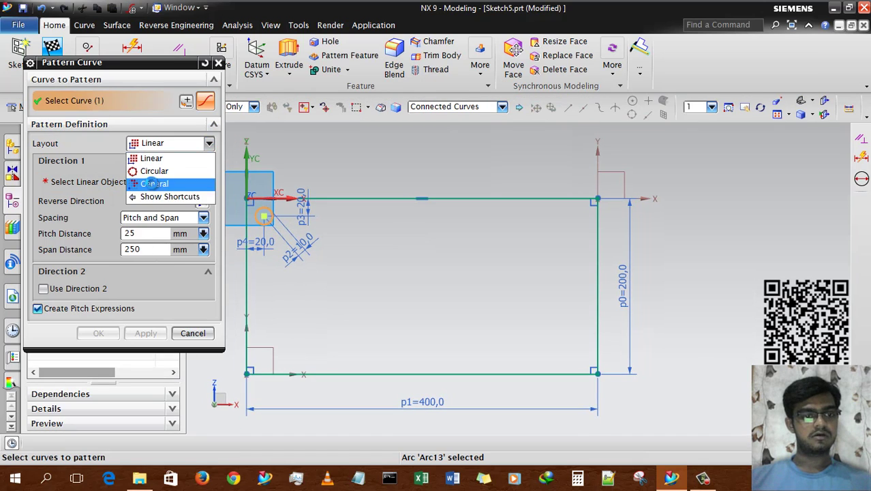
{"action": "left_click", "coordinate": [145, 183]}
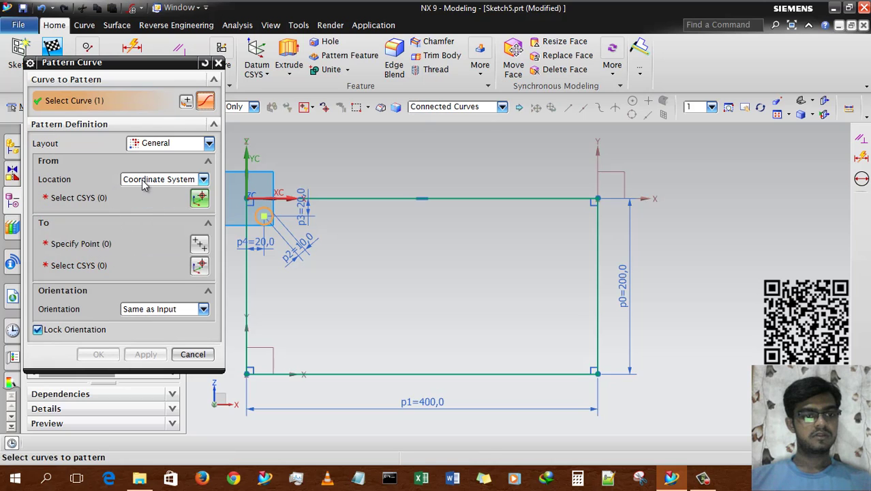
{"action": "left_click", "coordinate": [144, 183]}
{"action": "left_click", "coordinate": [142, 205]}
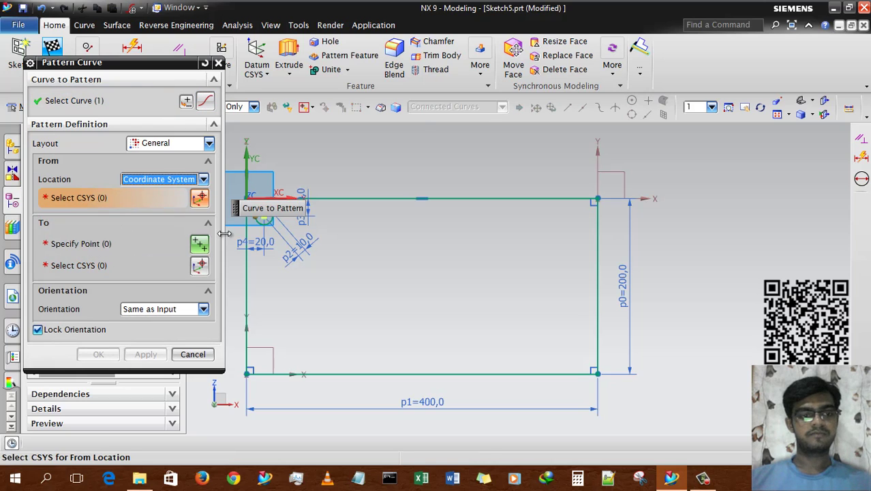
Choose the coordinate system at the rectangle's lower-left corner as the From reference and specify a free target point inside the rectangle.
{"action": "scroll", "coordinate": [340, 218], "scroll_direction": "up", "scroll_amount": 2}
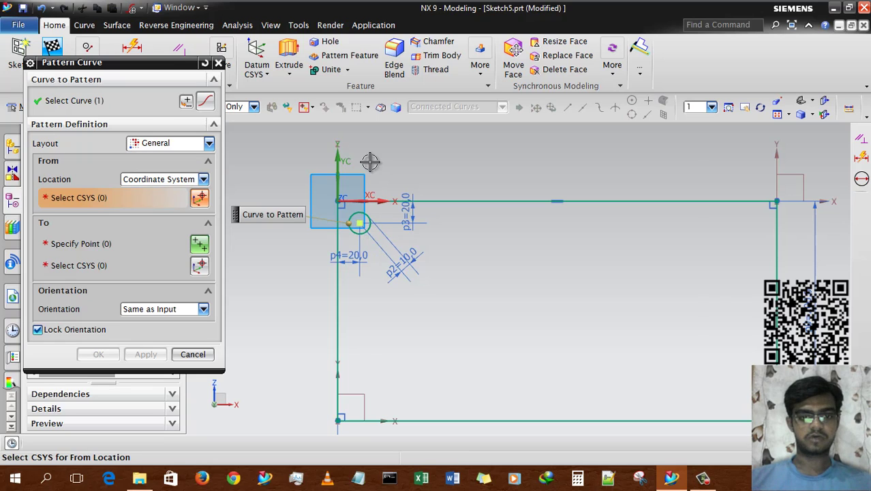
{"action": "scroll", "coordinate": [369, 164], "scroll_direction": "down", "scroll_amount": 1}
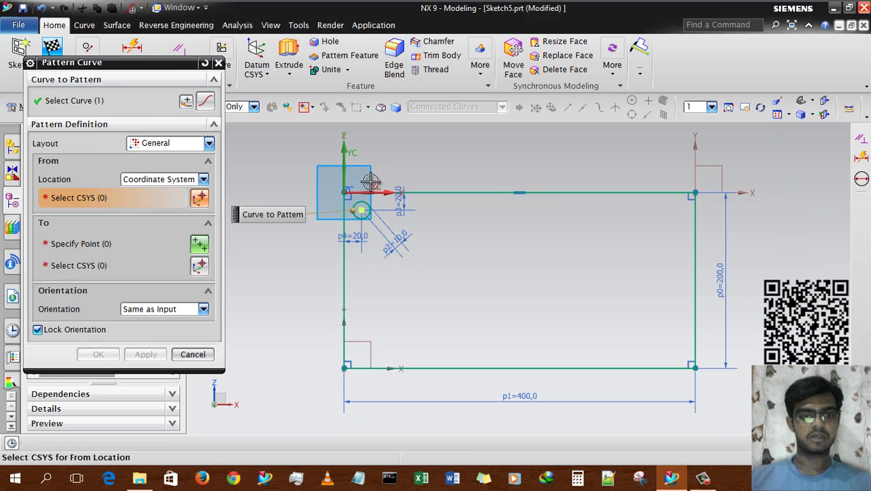
{"action": "left_click", "coordinate": [358, 371]}
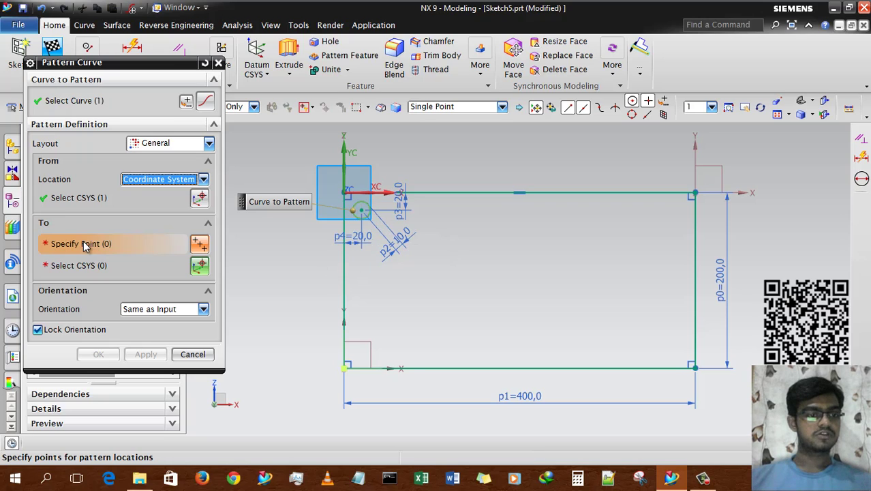
{"action": "left_click", "coordinate": [445, 290]}
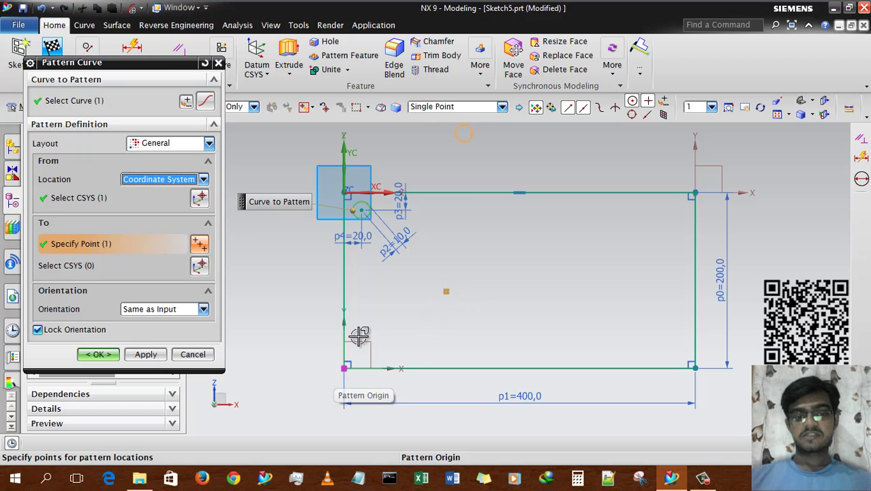
{"action": "left_click", "coordinate": [443, 292]}
{"action": "scroll", "coordinate": [412, 318], "scroll_direction": "down", "scroll_amount": 1}
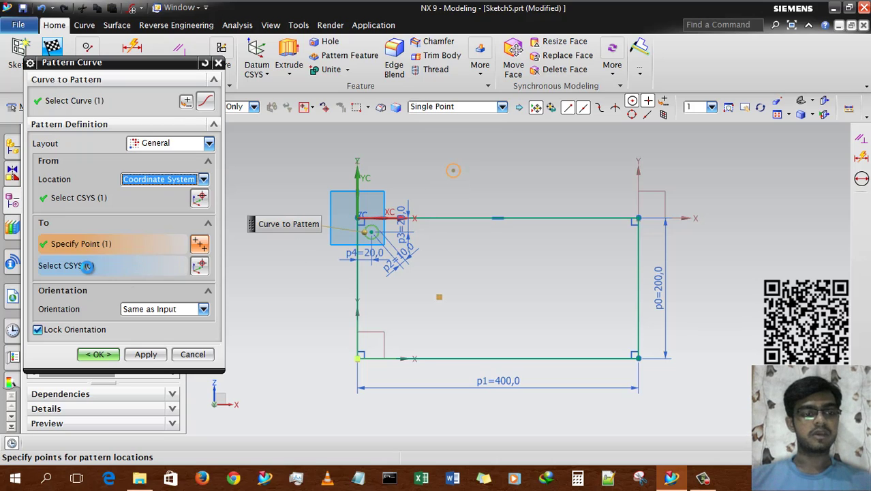
Add the coordinate system at the rectangle's upper-right corner as a target location and create the general pattern.
{"action": "left_click", "coordinate": [87, 267]}
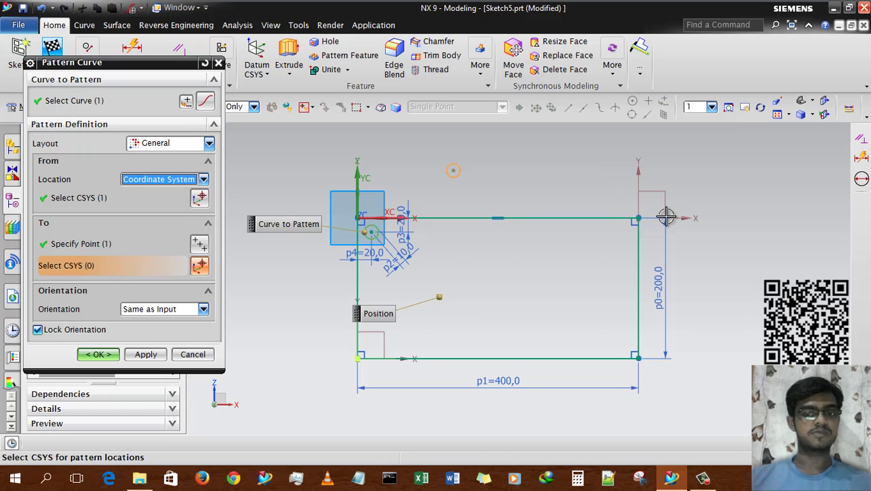
{"action": "left_click", "coordinate": [666, 216]}
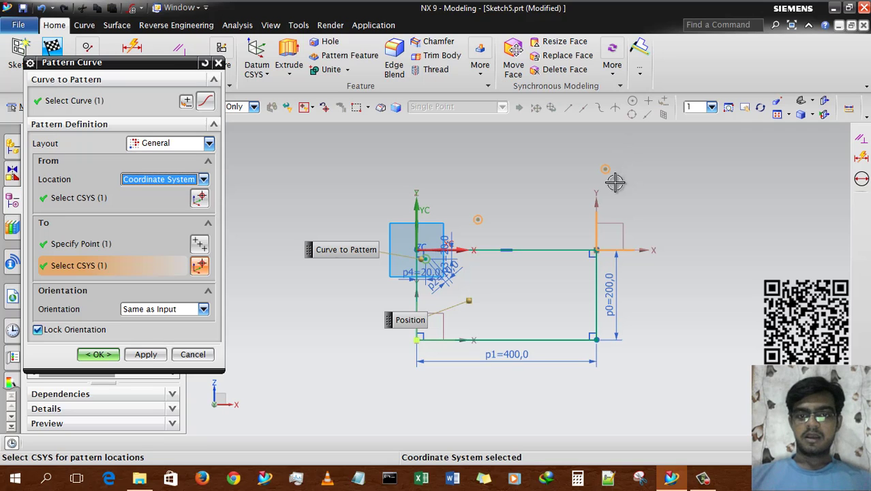
{"action": "left_click", "coordinate": [90, 360]}
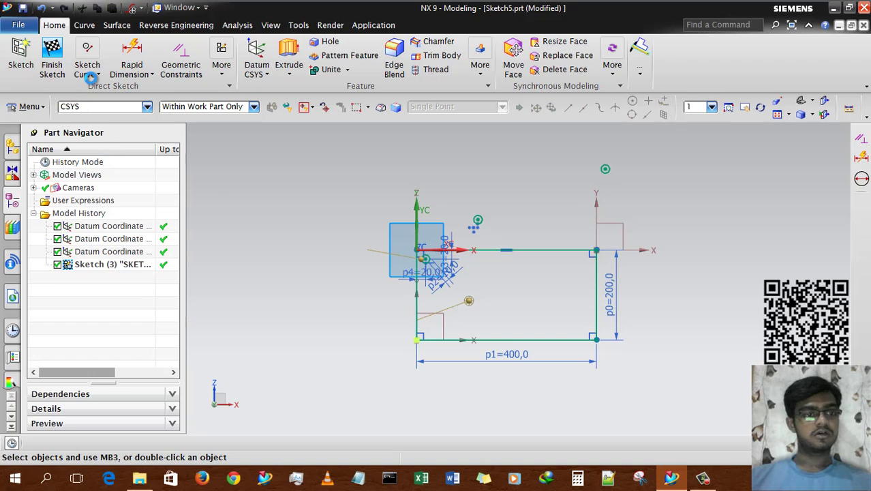
Start another Pattern Curve of the small circle, keeping the Same as Input orientation and changing the layout to Linear.
{"action": "left_click", "coordinate": [97, 75]}
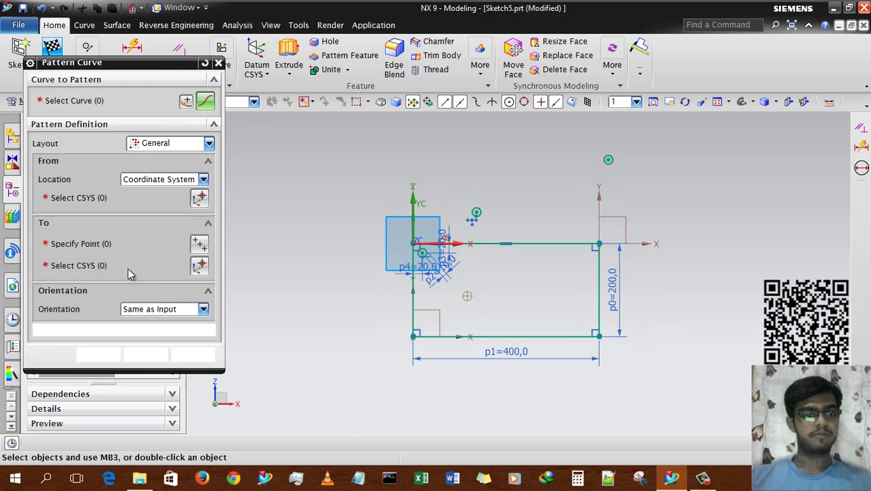
{"action": "left_click", "coordinate": [146, 309]}
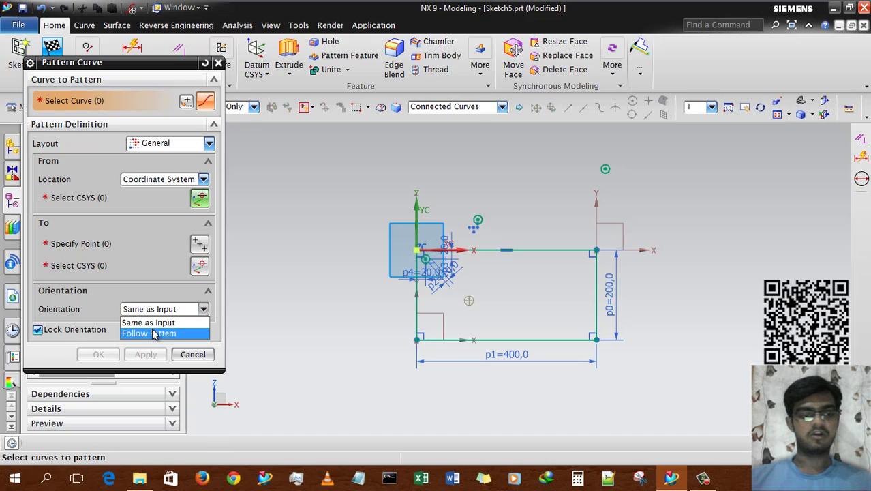
{"action": "left_click", "coordinate": [139, 322]}
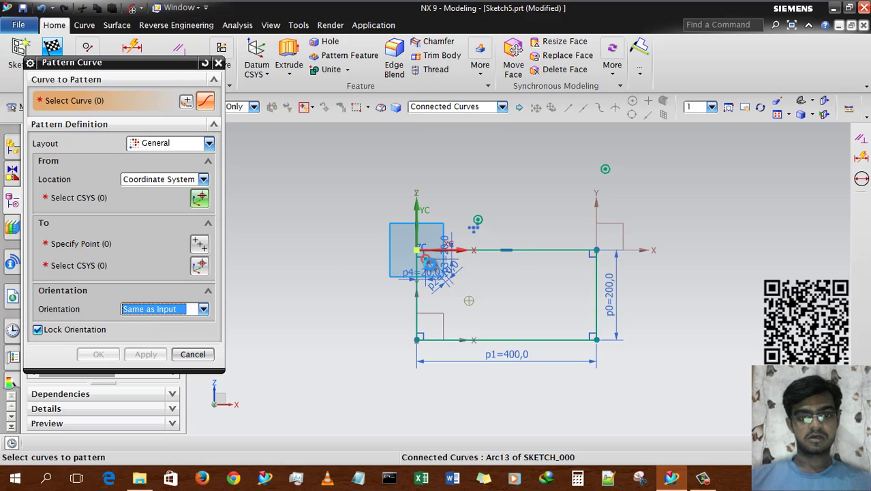
{"action": "left_click", "coordinate": [435, 262]}
{"action": "left_click", "coordinate": [163, 144]}
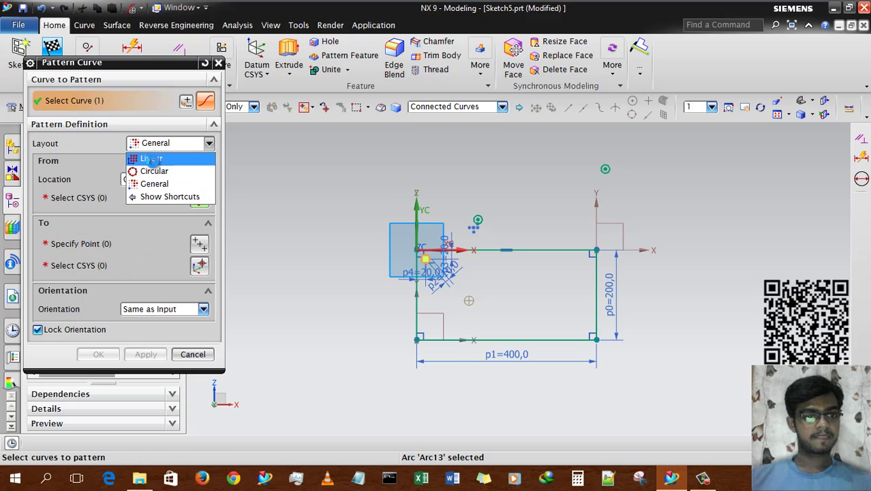
{"action": "left_click", "coordinate": [147, 156]}
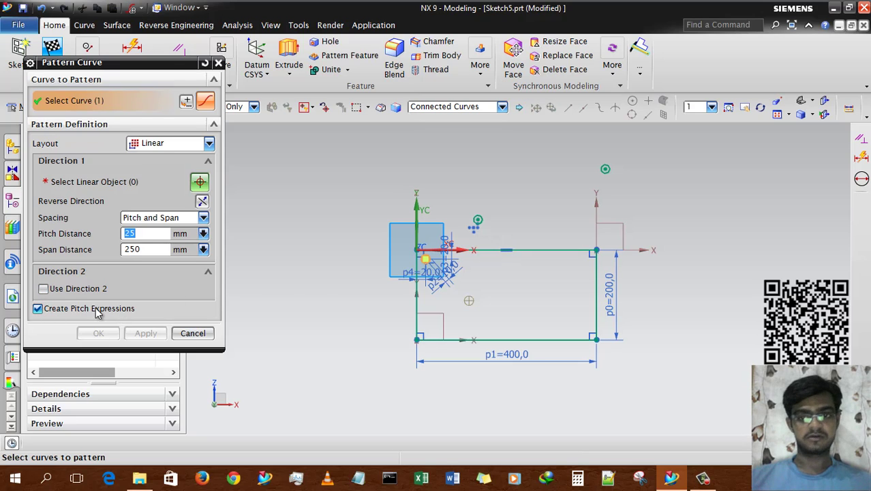
Create the linear pattern along the rectangle's upper edge using Count and Pitch spacing, with a count of 11 and a 25 mm pitch.
{"action": "left_click", "coordinate": [81, 182]}
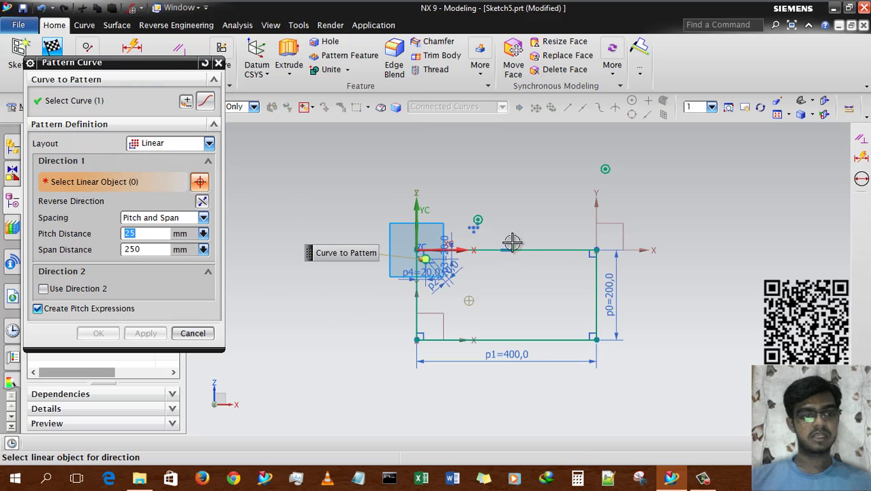
{"action": "left_click", "coordinate": [522, 250]}
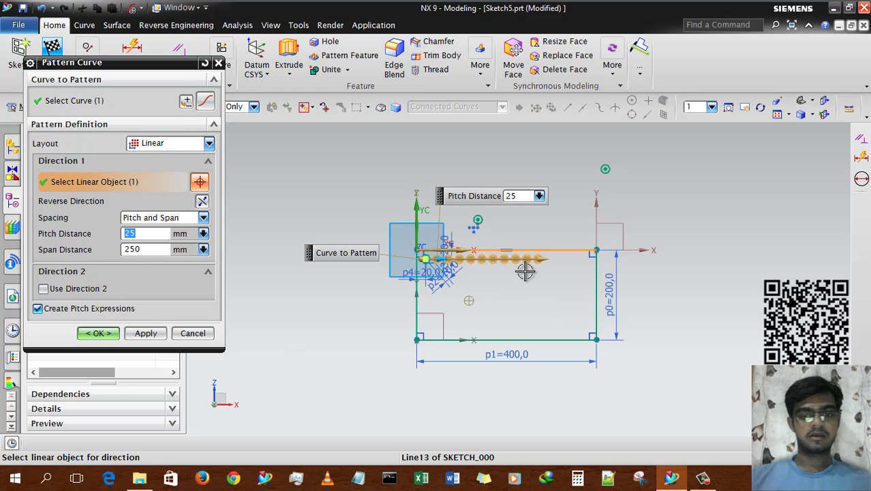
{"action": "scroll", "coordinate": [457, 280], "scroll_direction": "up", "scroll_amount": 4}
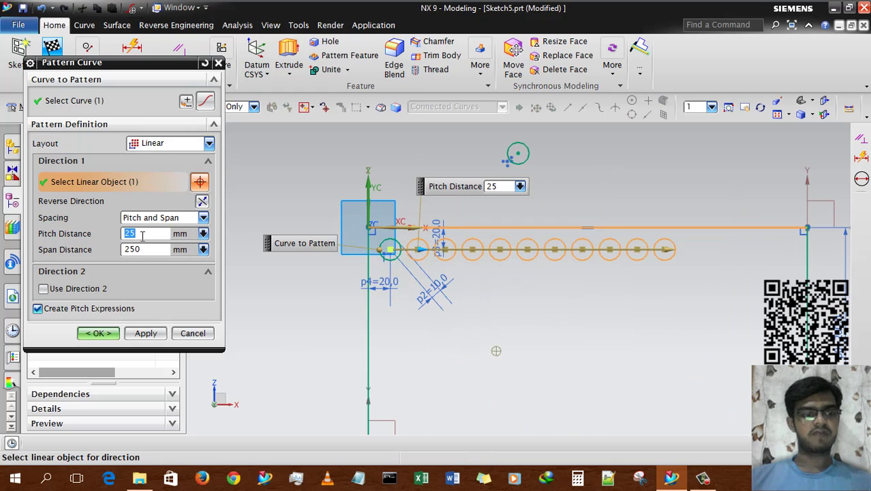
{"action": "left_click", "coordinate": [155, 217]}
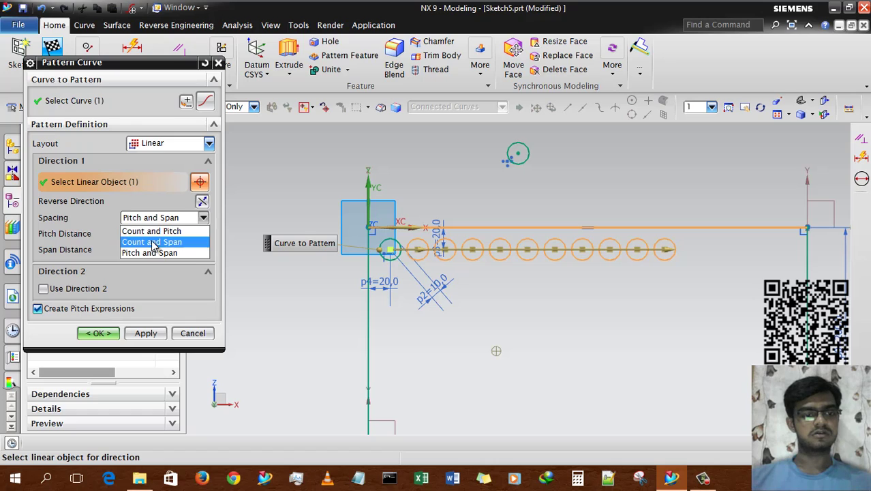
{"action": "left_click", "coordinate": [148, 228]}
{"action": "left_click", "coordinate": [146, 234]}
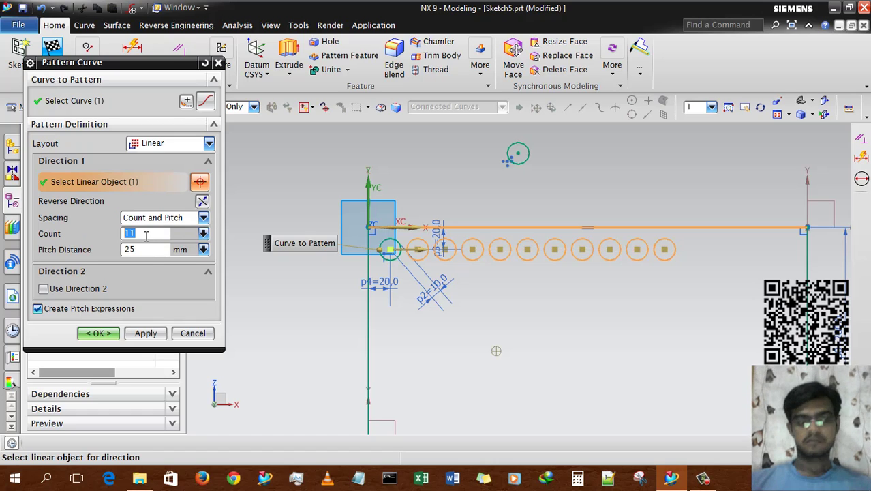
{"action": "left_click", "coordinate": [140, 249]}
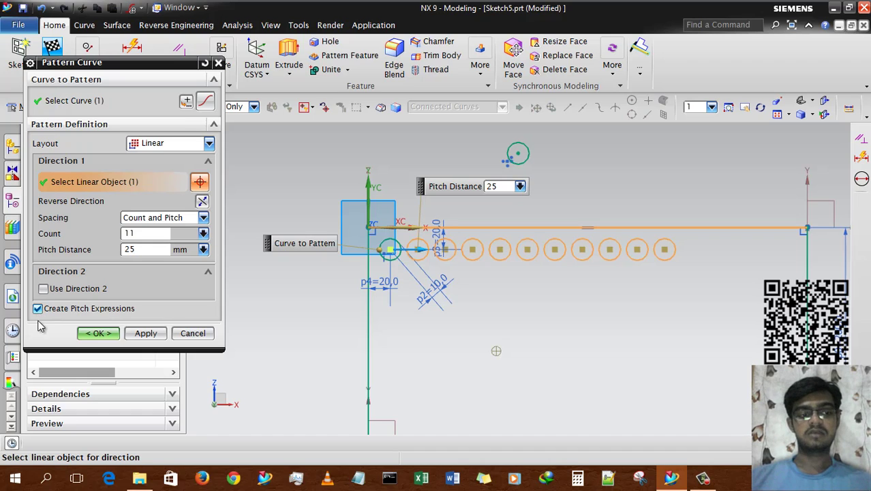
{"action": "left_click", "coordinate": [98, 334]}
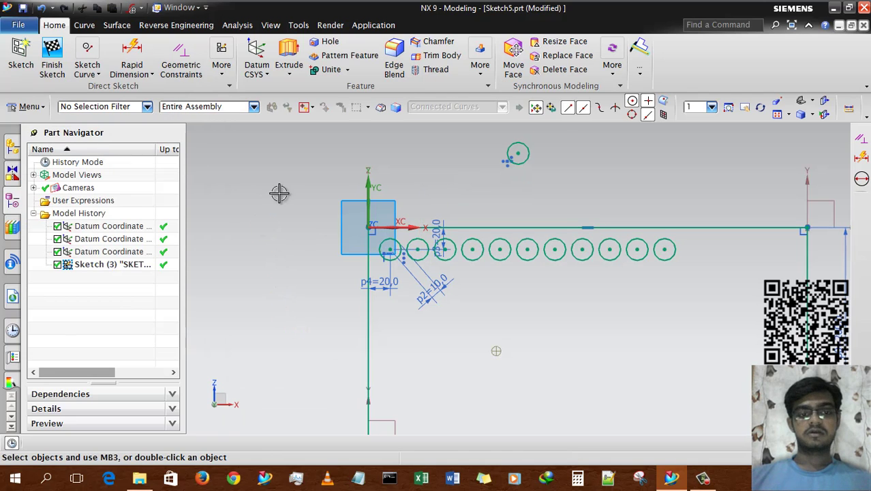
Set the linear pattern's pitch expression Pattern_p6 to 30 mm in the Expressions list and apply it to the sketch.
{"action": "left_click", "coordinate": [299, 25]}
{"action": "left_click", "coordinate": [30, 54]}
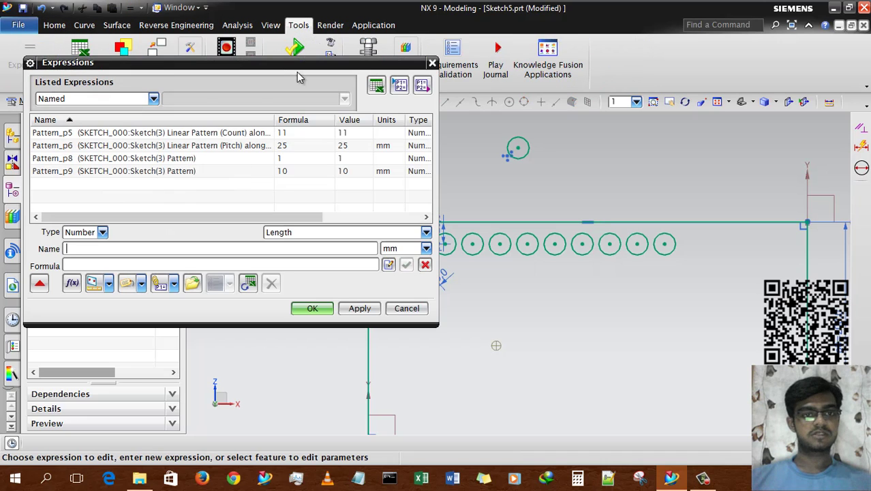
{"action": "left_click_drag", "start_coordinate": [174, 68], "coordinate": [208, 71]}
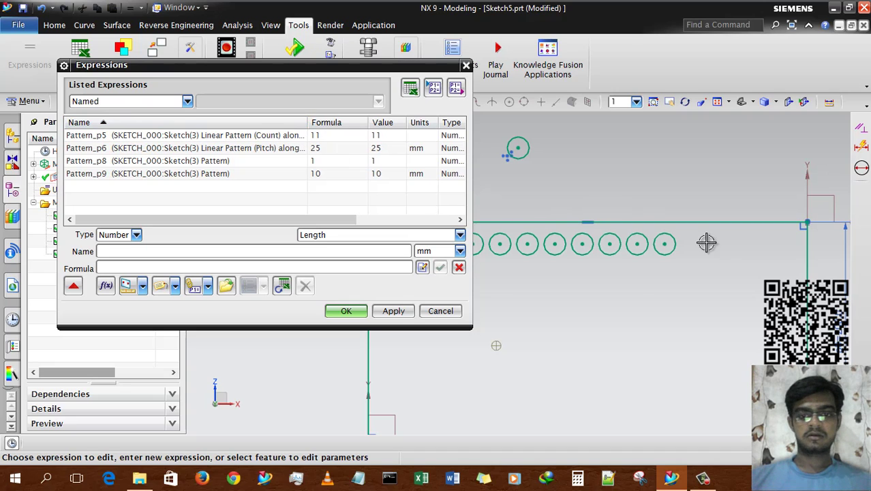
{"action": "left_click", "coordinate": [339, 151]}
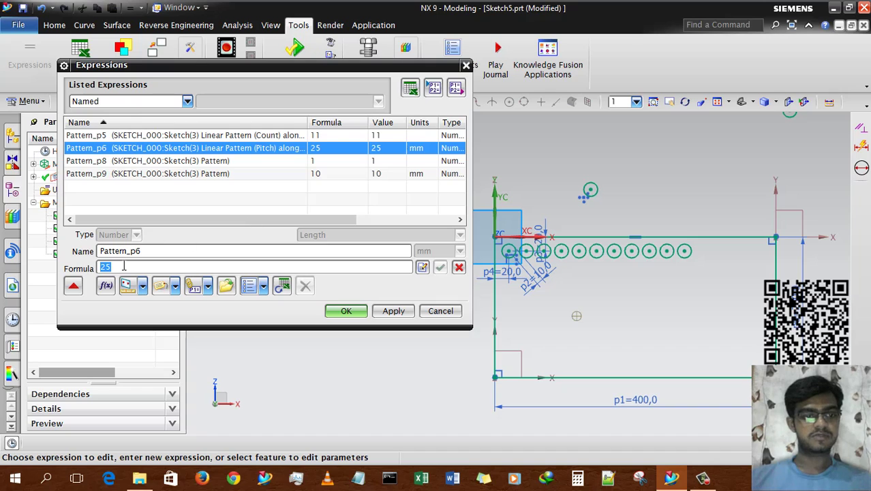
{"action": "type", "text": "30"}
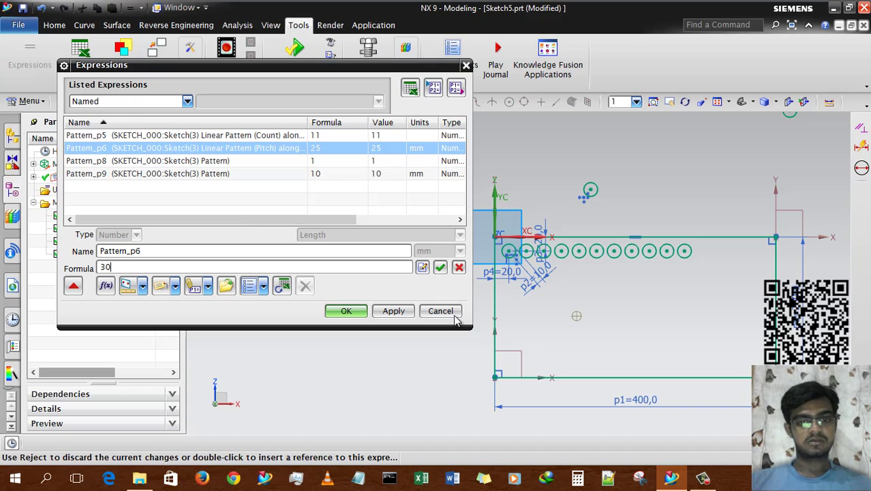
{"action": "left_click", "coordinate": [394, 310]}
{"action": "left_click", "coordinate": [346, 312]}
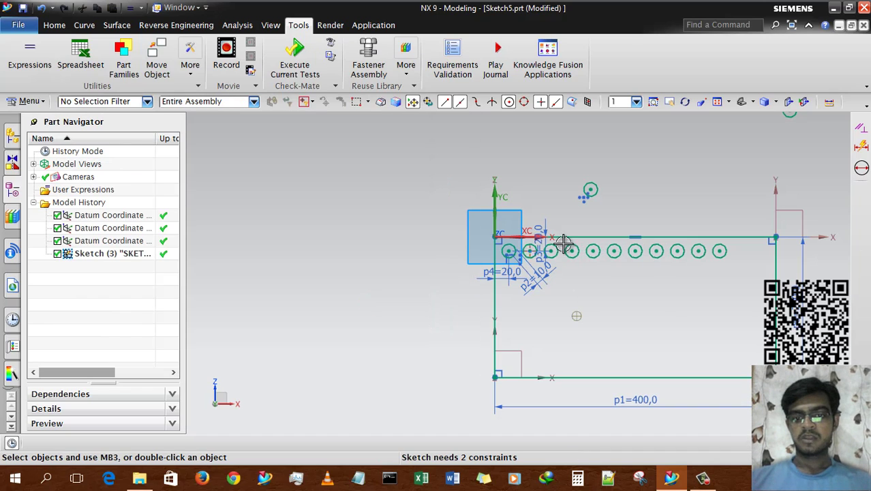
Set the linear pattern's count expression Pattern_p5 to 20 in the Expressions list and update the sketch.
{"action": "scroll", "coordinate": [750, 264], "scroll_direction": "up", "scroll_amount": 3}
{"action": "scroll", "coordinate": [647, 266], "scroll_direction": "down", "scroll_amount": 3}
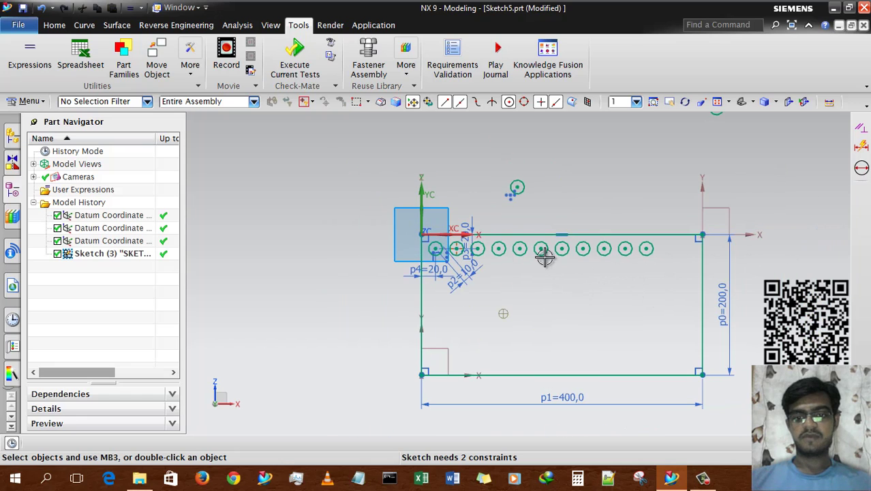
{"action": "scroll", "coordinate": [545, 258], "scroll_direction": "up", "scroll_amount": 3}
{"action": "left_click", "coordinate": [29, 54]}
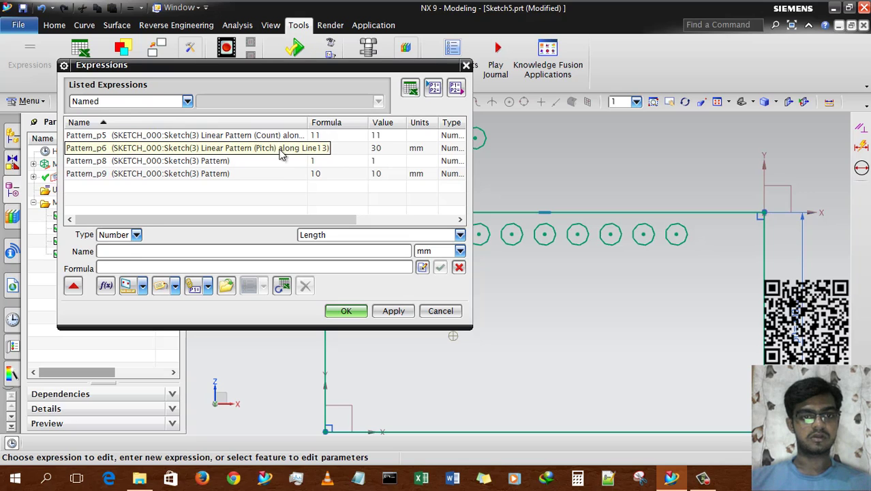
{"action": "left_click", "coordinate": [327, 149]}
{"action": "left_click", "coordinate": [327, 137]}
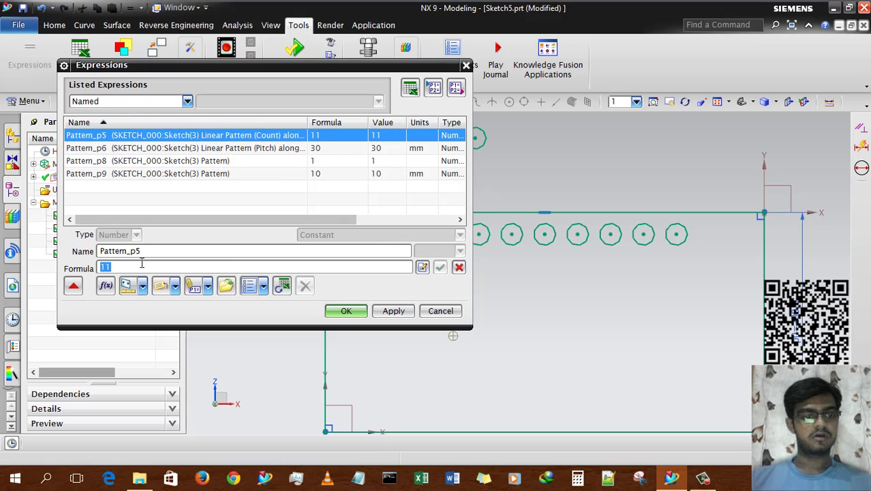
{"action": "type", "text": "20"}
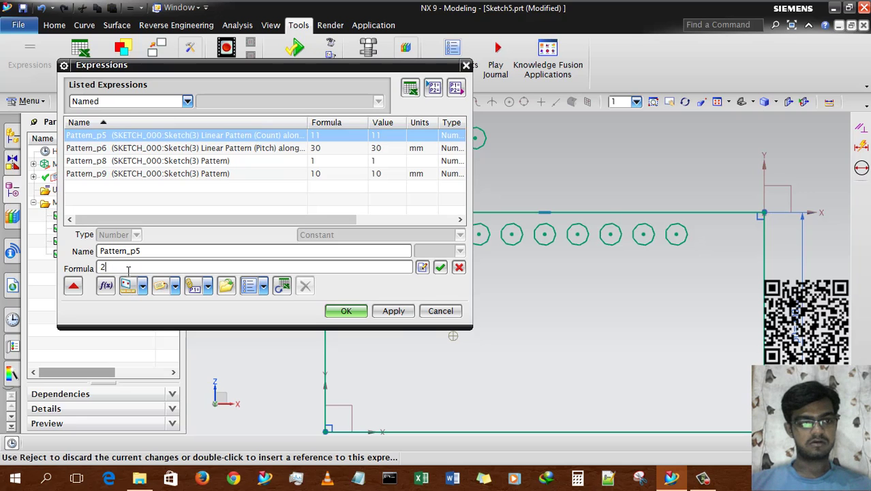
{"action": "key", "text": "Return"}
{"action": "left_click", "coordinate": [345, 311]}
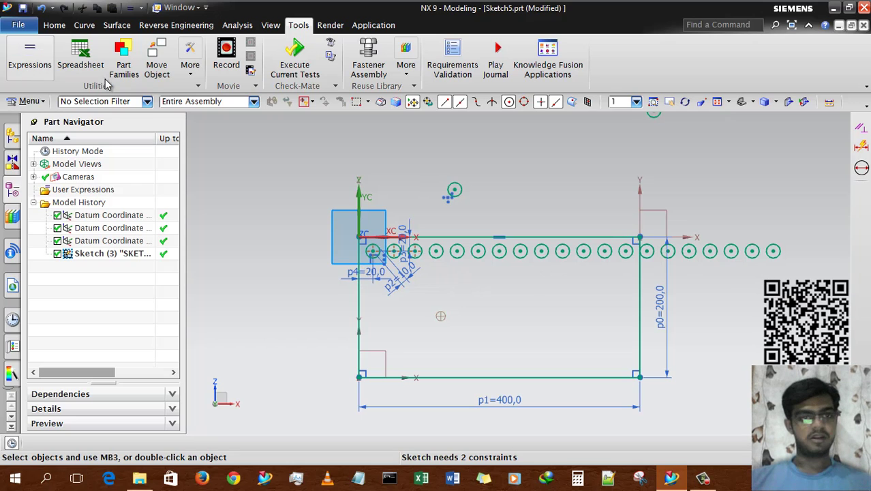
Delete the linear pattern of the small circle along the rectangle's upper edge, leaving the original circle in place.
{"action": "left_click", "coordinate": [13, 69]}
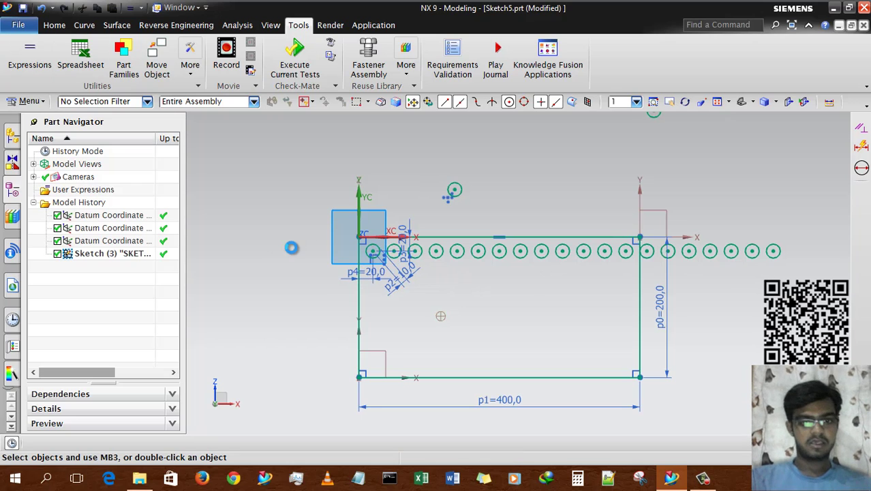
{"action": "left_click", "coordinate": [385, 268]}
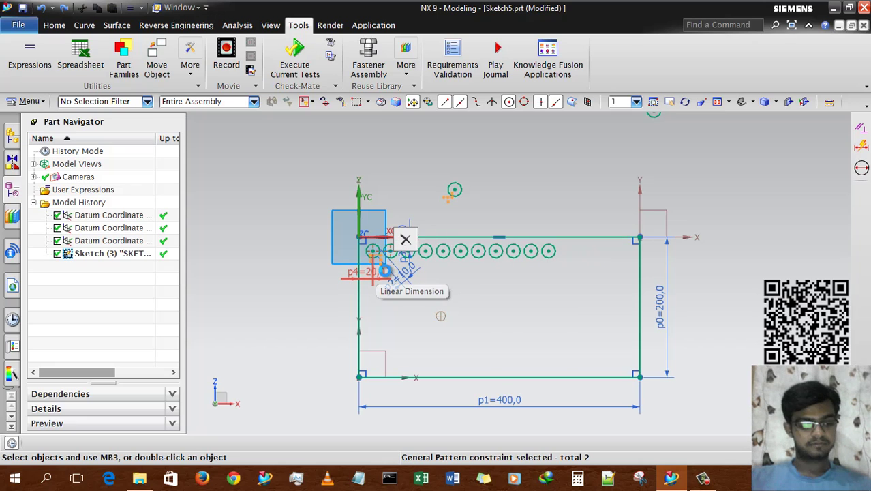
{"action": "left_click", "coordinate": [405, 239]}
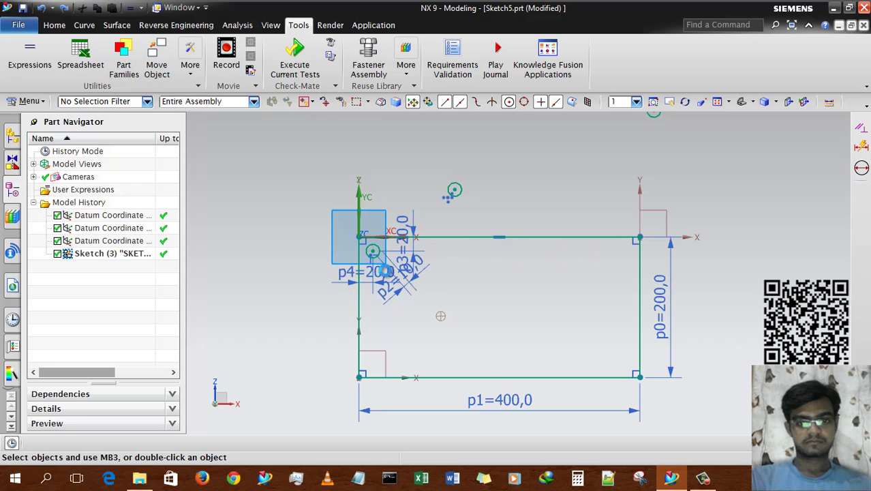
Pattern the small circle linearly along the rectangle's upper edge with a count of 11, a 25 mm pitch and Create Pitch Expressions turned off.
{"action": "left_click", "coordinate": [54, 25]}
{"action": "left_click", "coordinate": [87, 68]}
{"action": "key", "text": "Escape"}
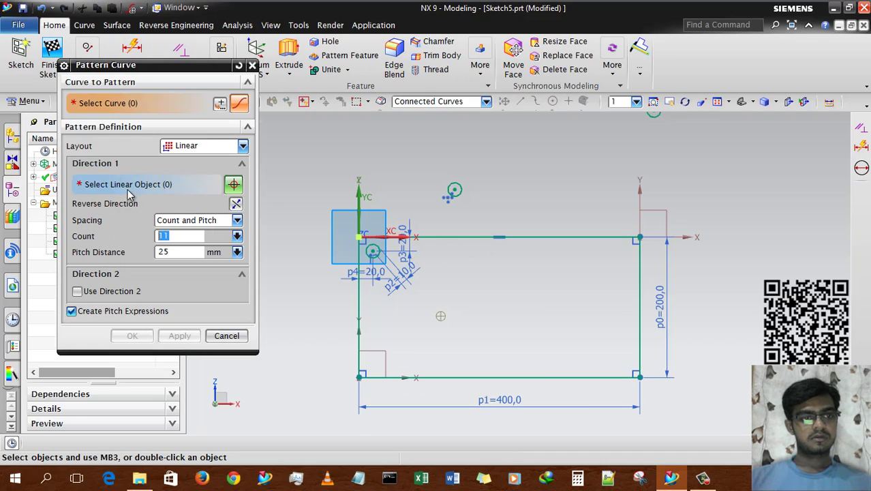
{"action": "left_click", "coordinate": [373, 256]}
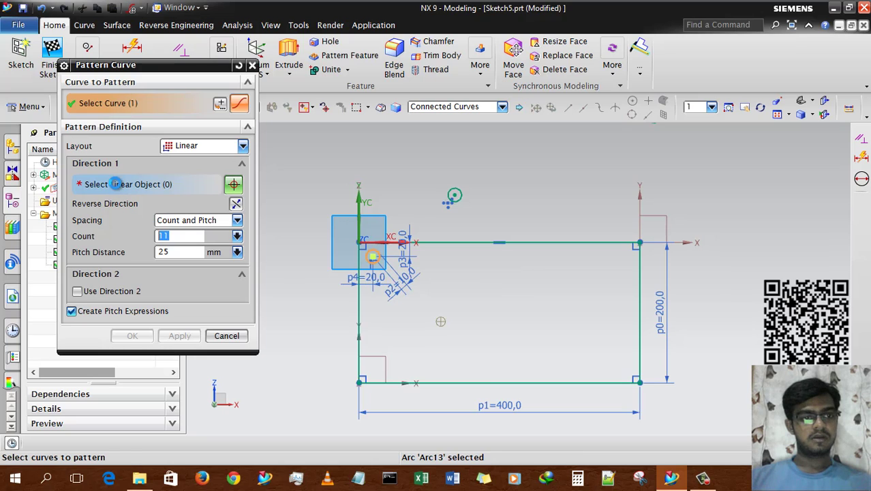
{"action": "left_click", "coordinate": [504, 244]}
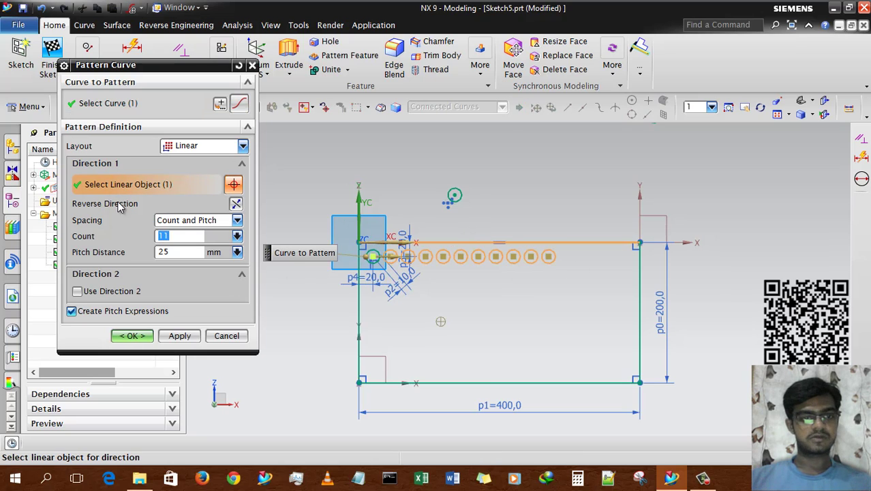
{"action": "left_click", "coordinate": [76, 311]}
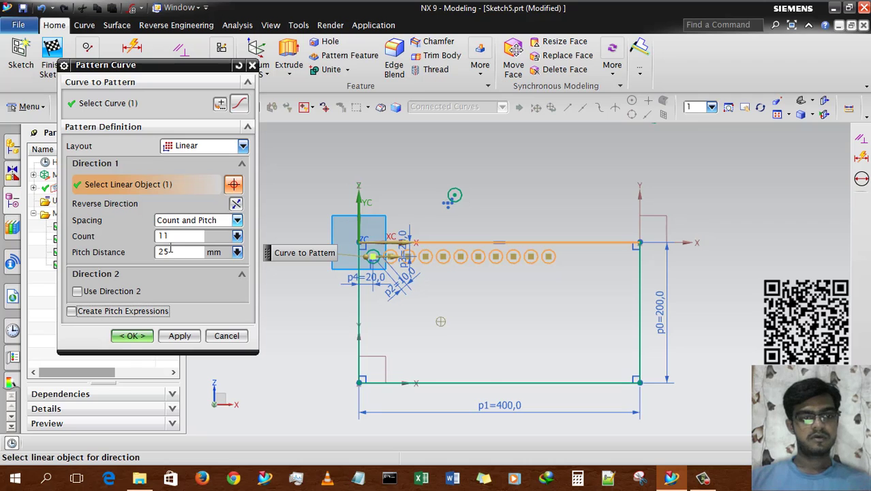
{"action": "left_click", "coordinate": [131, 335]}
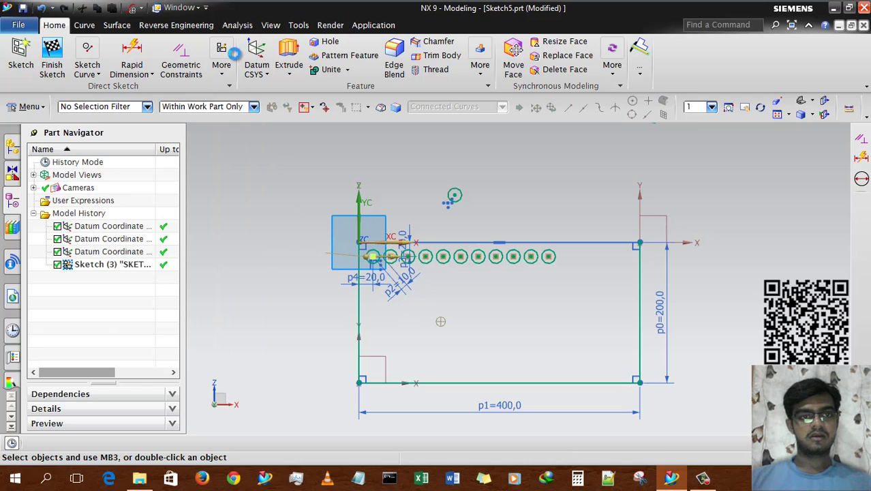
Check the named expressions in the Expressions list for pattern pitch and count entries, and close it without changes.
{"action": "left_click", "coordinate": [298, 25]}
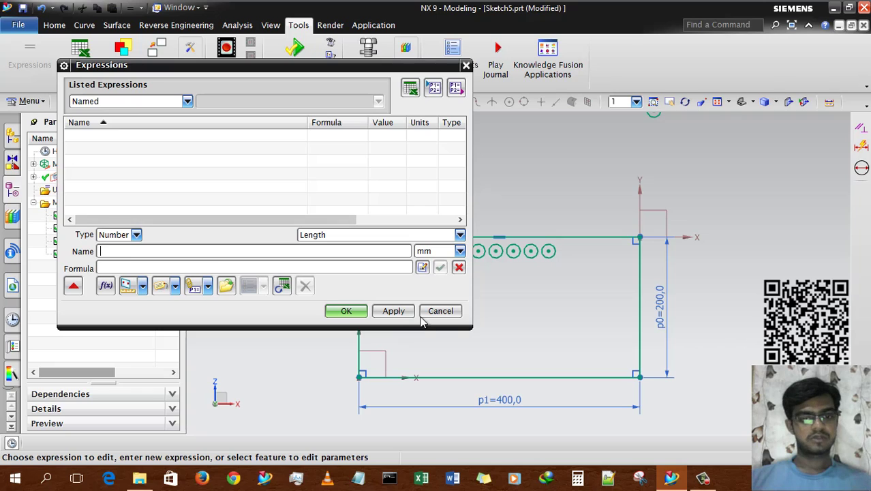
{"action": "left_click", "coordinate": [440, 311]}
{"action": "left_click", "coordinate": [311, 180]}
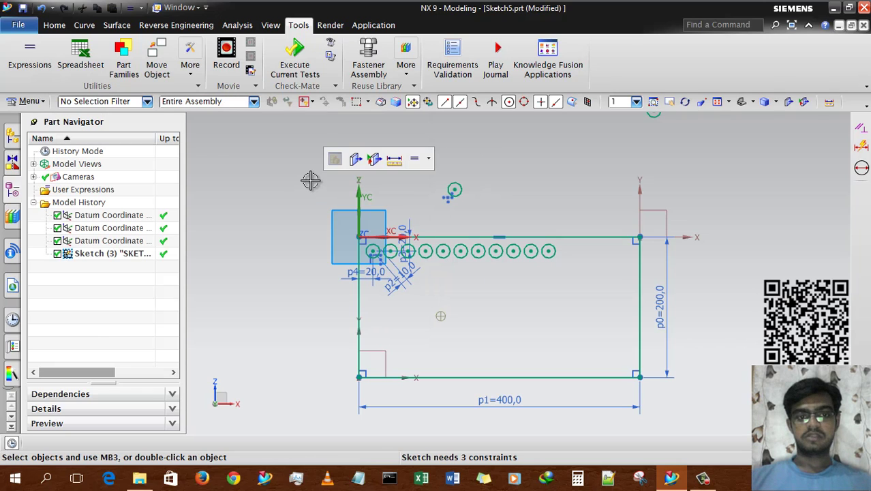